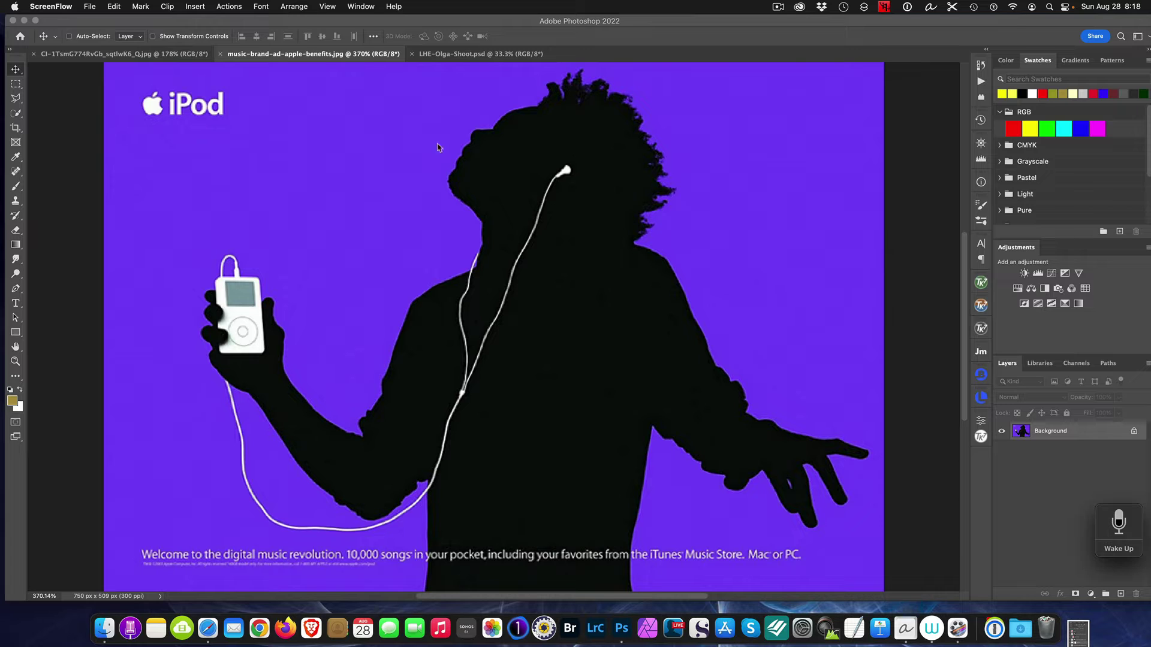
Compare the nine-portrait pop-art grid and the iPod ad with the woman's portrait photo
{"action": "left_click", "coordinate": [161, 56]}
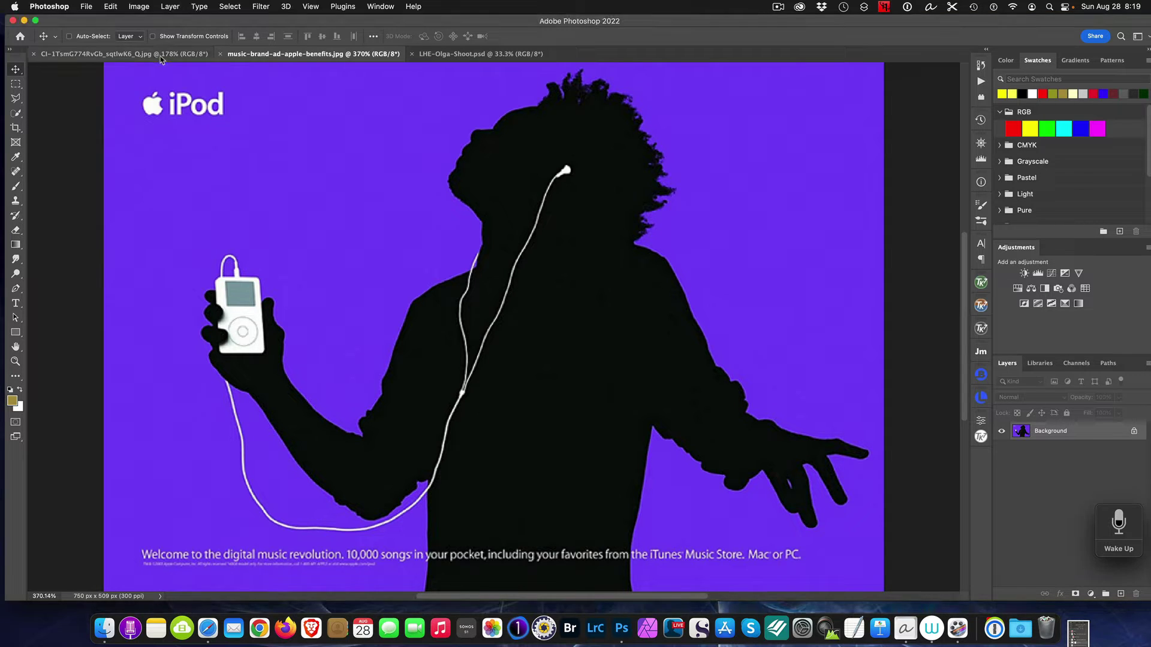
{"action": "left_click", "coordinate": [161, 54]}
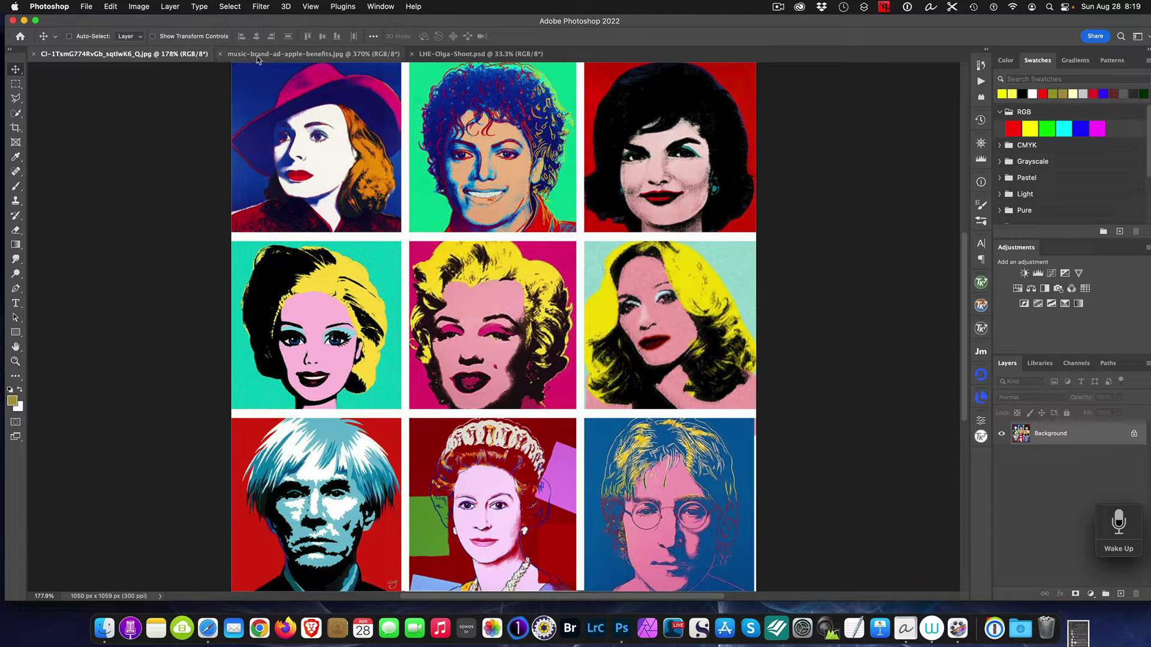
{"action": "left_click", "coordinate": [291, 54]}
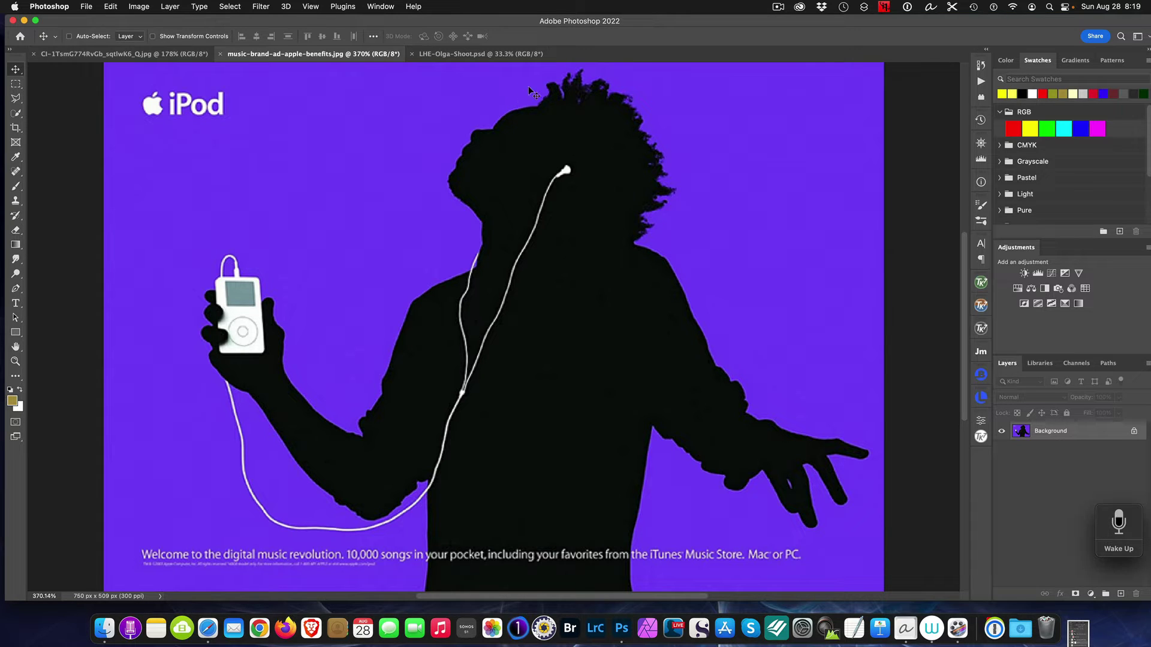
{"action": "left_click", "coordinate": [480, 54]}
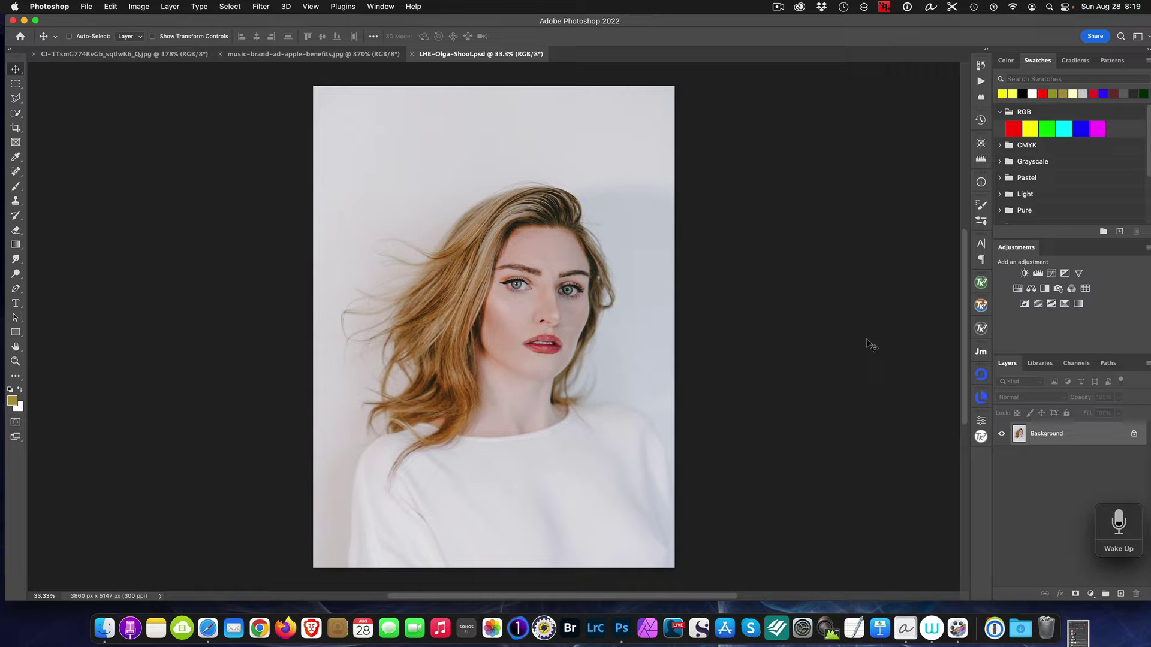
{"action": "key", "text": "super+equal"}
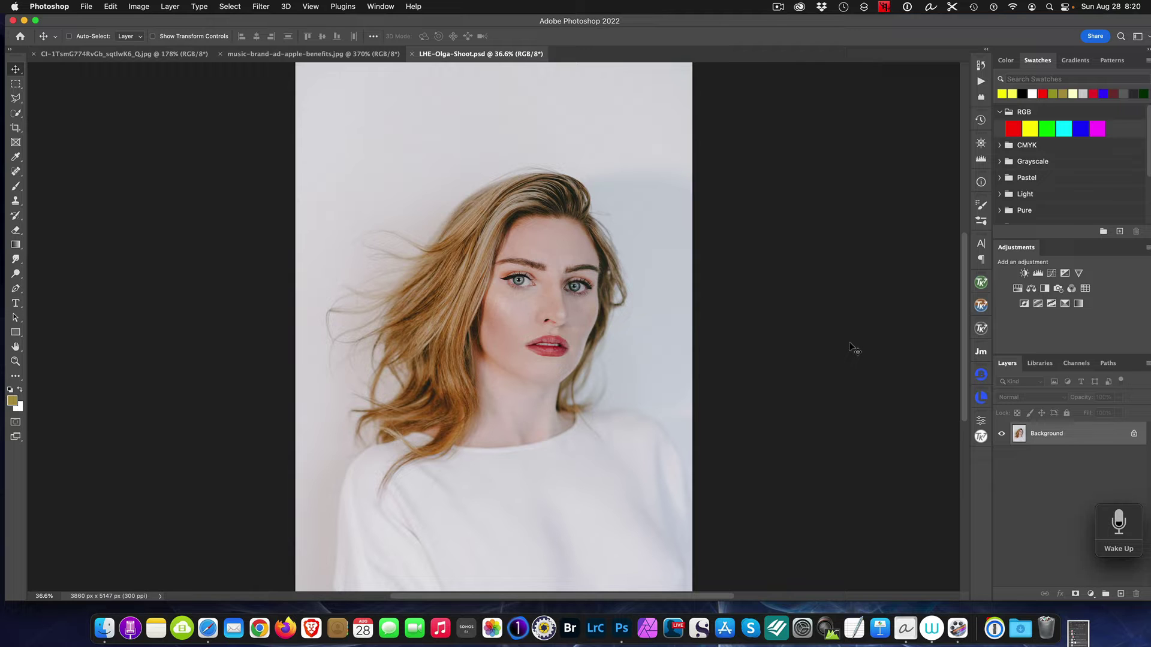
{"action": "left_click", "coordinate": [123, 55]}
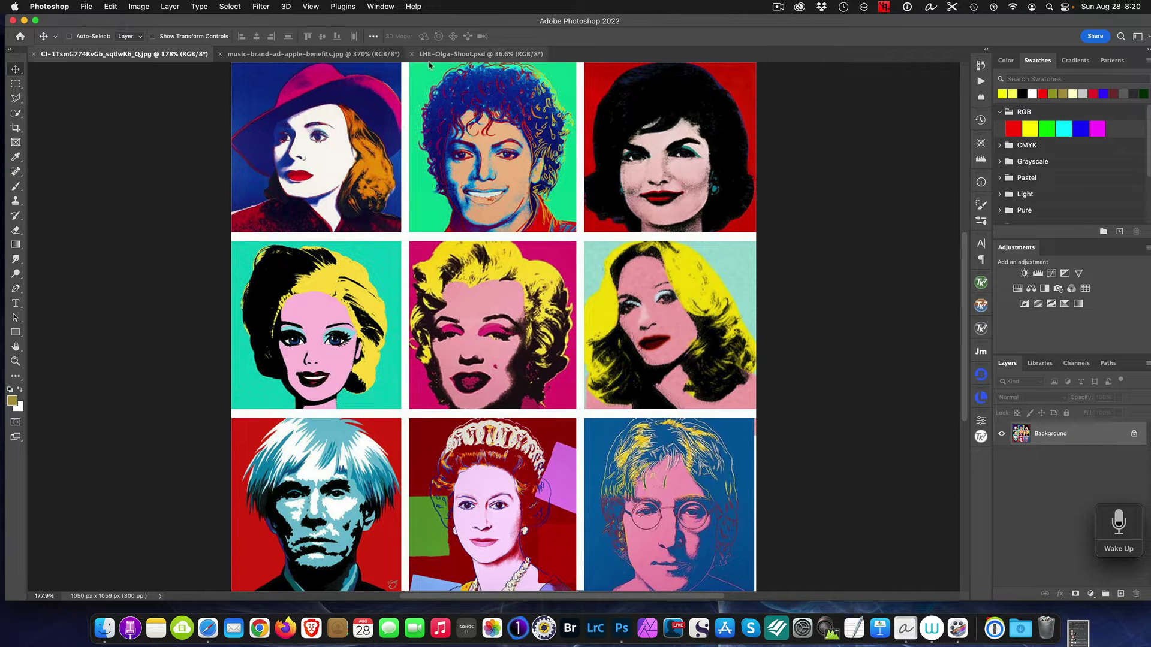
{"action": "left_click", "coordinate": [454, 54]}
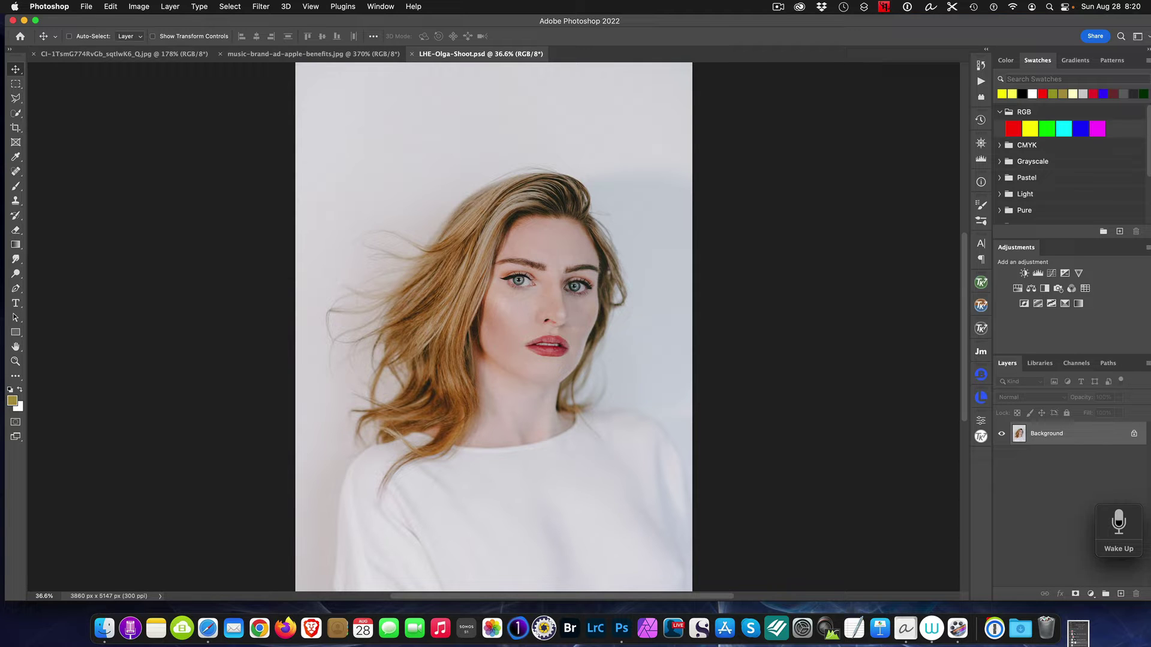
Start a crop on the portrait photo with the ratio set to 1:1 (Square)
{"action": "left_click", "coordinate": [17, 129]}
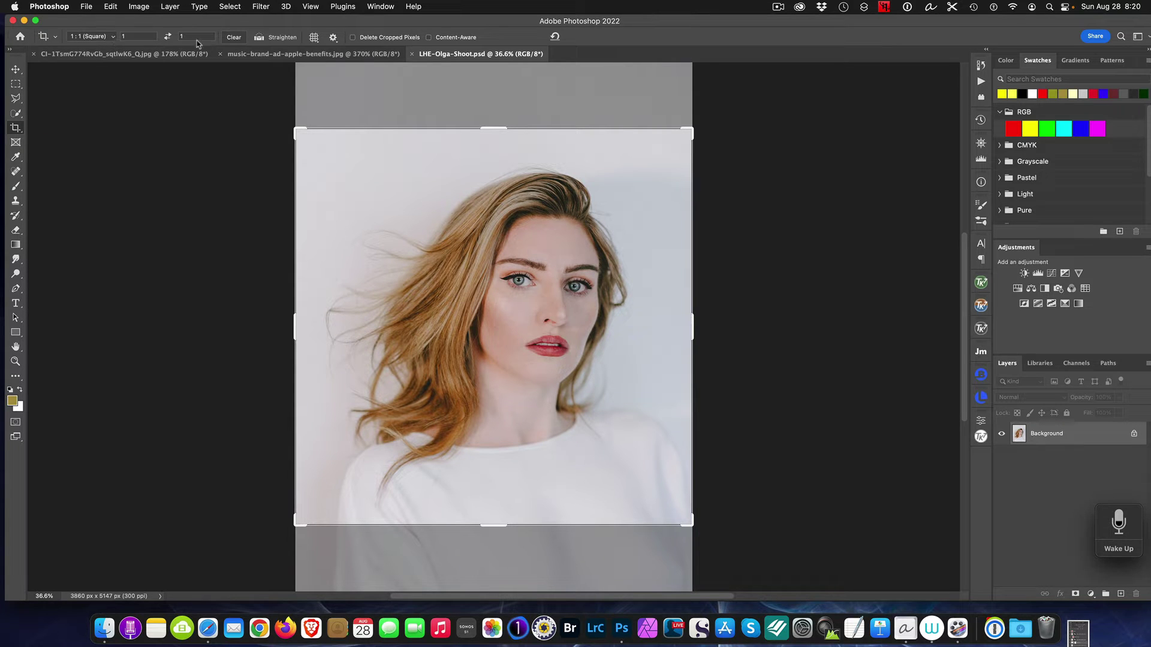
{"action": "left_click", "coordinate": [234, 37]}
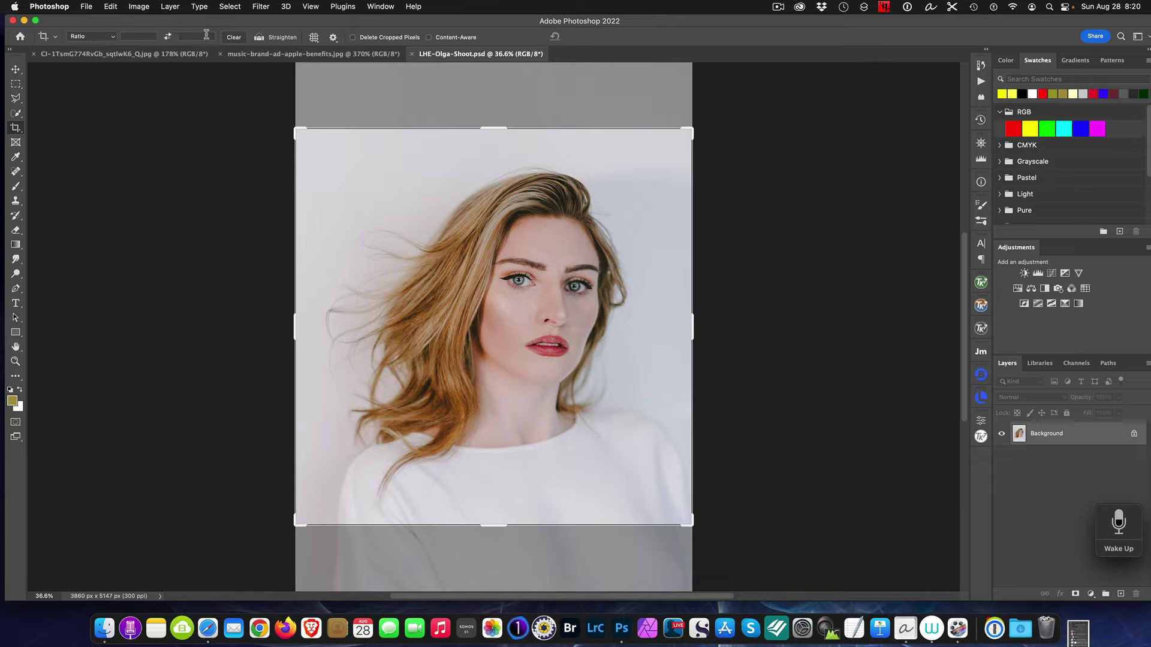
{"action": "left_click", "coordinate": [114, 38]}
{"action": "left_click", "coordinate": [99, 77]}
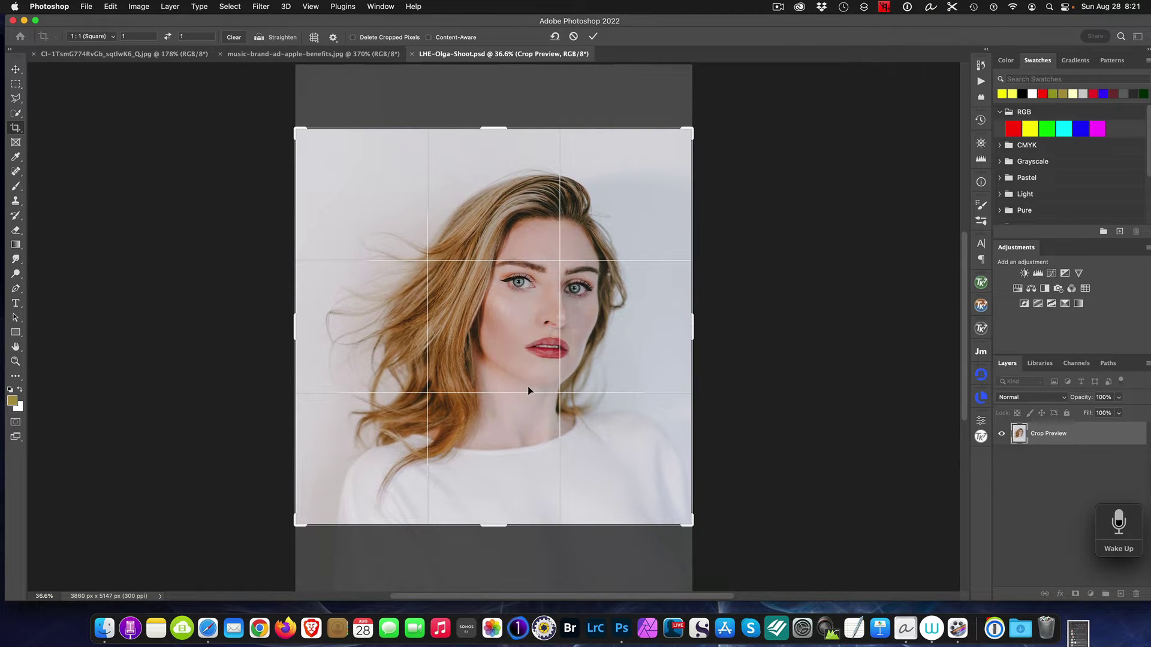
Shift the portrait upward within the square crop frame and apply the crop with Delete Cropped Pixels enabled
{"action": "key", "text": "Up"}
{"action": "key", "text": "Up"}
{"action": "key", "text": "Up"}
{"action": "key", "text": "Up"}
{"action": "key", "text": "Up"}
{"action": "key", "text": "Up"}
{"action": "key", "text": "Up"}
{"action": "key", "text": "Up"}
{"action": "key", "text": "Up"}
{"action": "key", "text": "Up"}
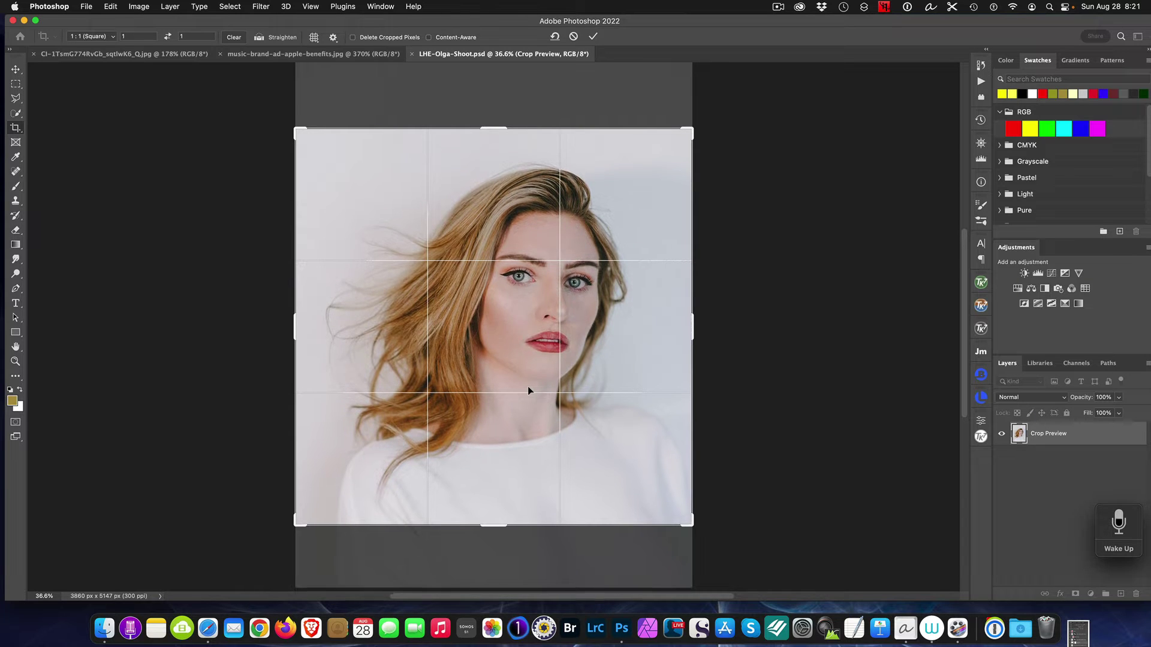
{"action": "key", "text": "Up"}
{"action": "key", "text": "Up"}
{"action": "key", "text": "Up"}
{"action": "key", "text": "Up"}
{"action": "key", "text": "Up"}
{"action": "key", "text": "Up"}
{"action": "key", "text": "Up"}
{"action": "key", "text": "Up"}
{"action": "key", "text": "Up"}
{"action": "key", "text": "Up"}
{"action": "key", "text": "Up"}
{"action": "key", "text": "Up"}
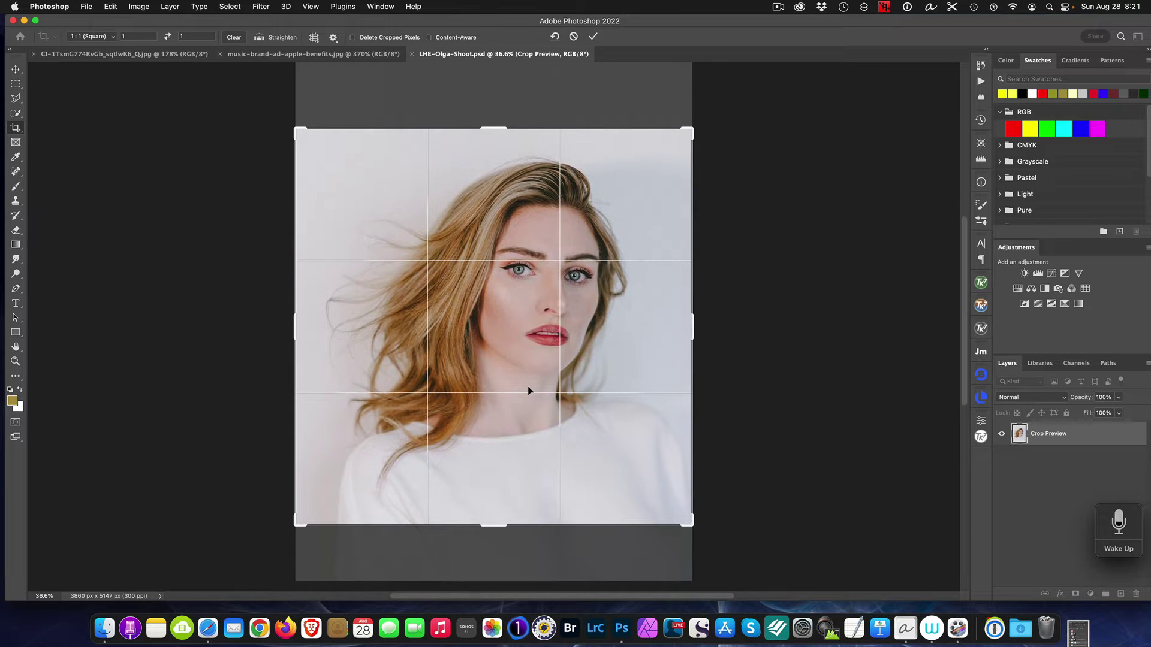
{"action": "key", "text": "Up"}
{"action": "key", "text": "Up"}
{"action": "key", "text": "Up"}
{"action": "key", "text": "Up"}
{"action": "key", "text": "Up"}
{"action": "key", "text": "Up"}
{"action": "key", "text": "Up"}
{"action": "key", "text": "Up"}
{"action": "key", "text": "Up"}
{"action": "key", "text": "Up"}
{"action": "key", "text": "Up"}
{"action": "key", "text": "Up"}
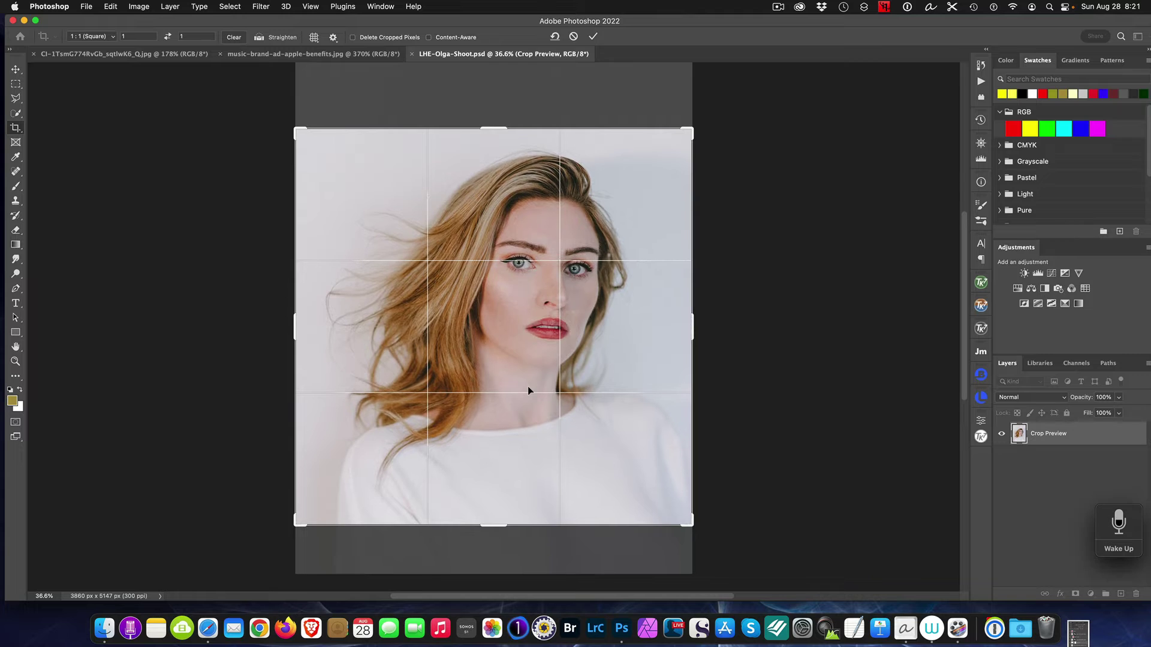
{"action": "key", "text": "Up"}
{"action": "key", "text": "Up"}
{"action": "key", "text": "Up"}
{"action": "key", "text": "Up"}
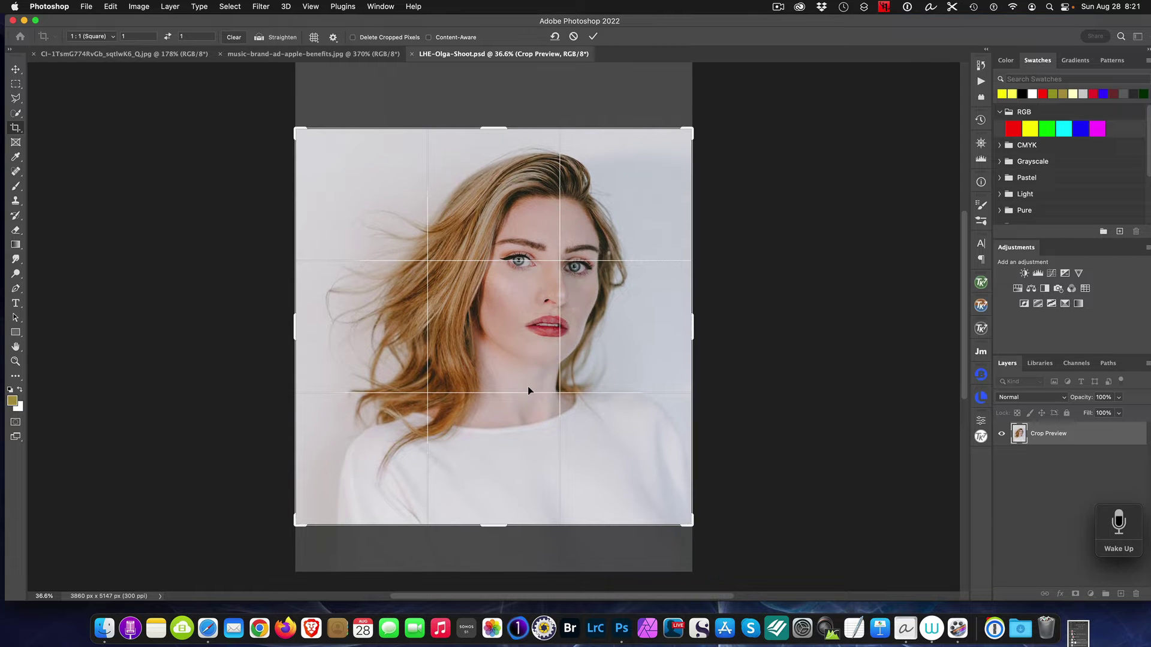
{"action": "key", "text": "Up"}
{"action": "key", "text": "Up"}
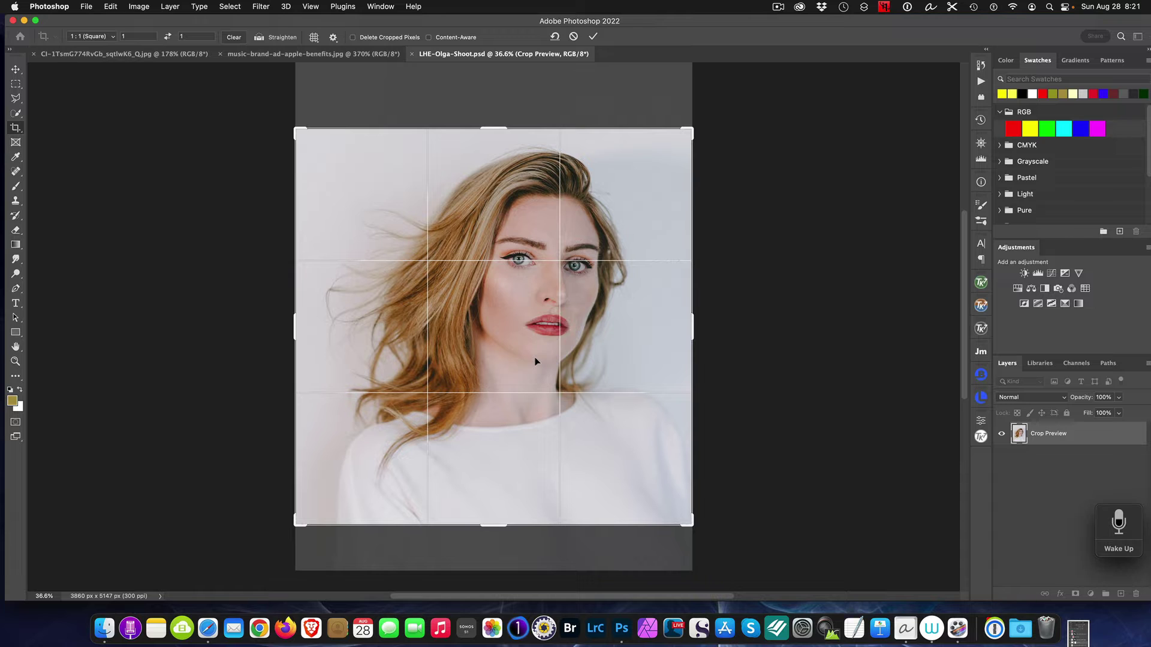
{"action": "left_click", "coordinate": [353, 37]}
{"action": "left_click", "coordinate": [596, 37]}
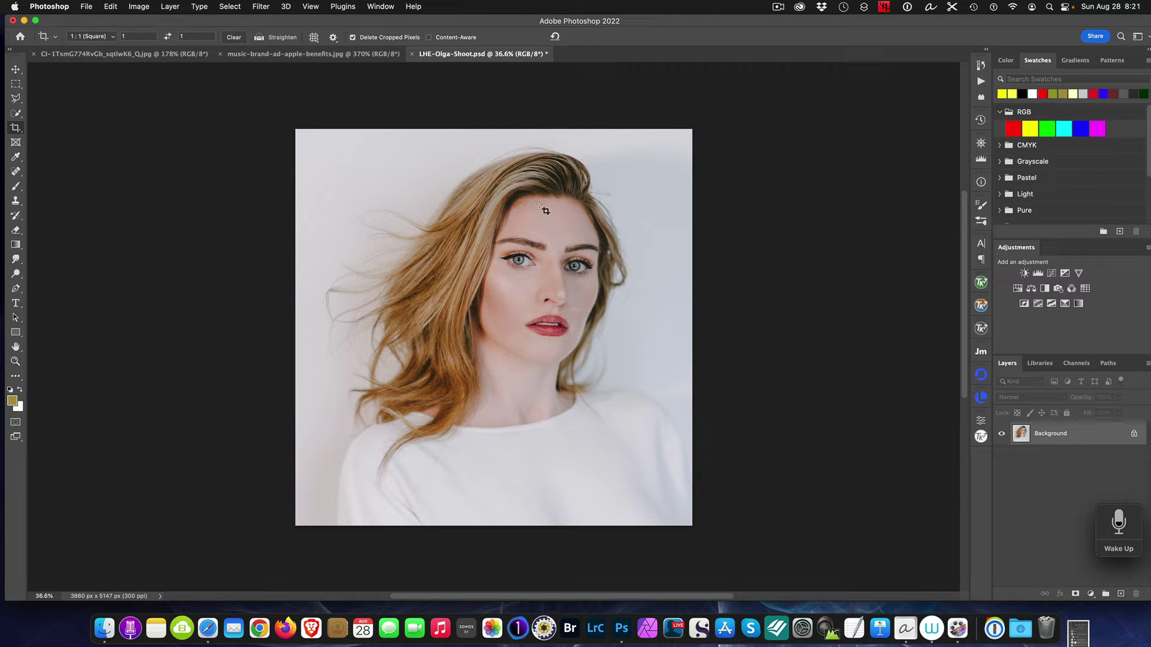
Create a new 3000 x 3000 px document at 300 pixels/inch in RGB Color with a white background
{"action": "left_click", "coordinate": [90, 7]}
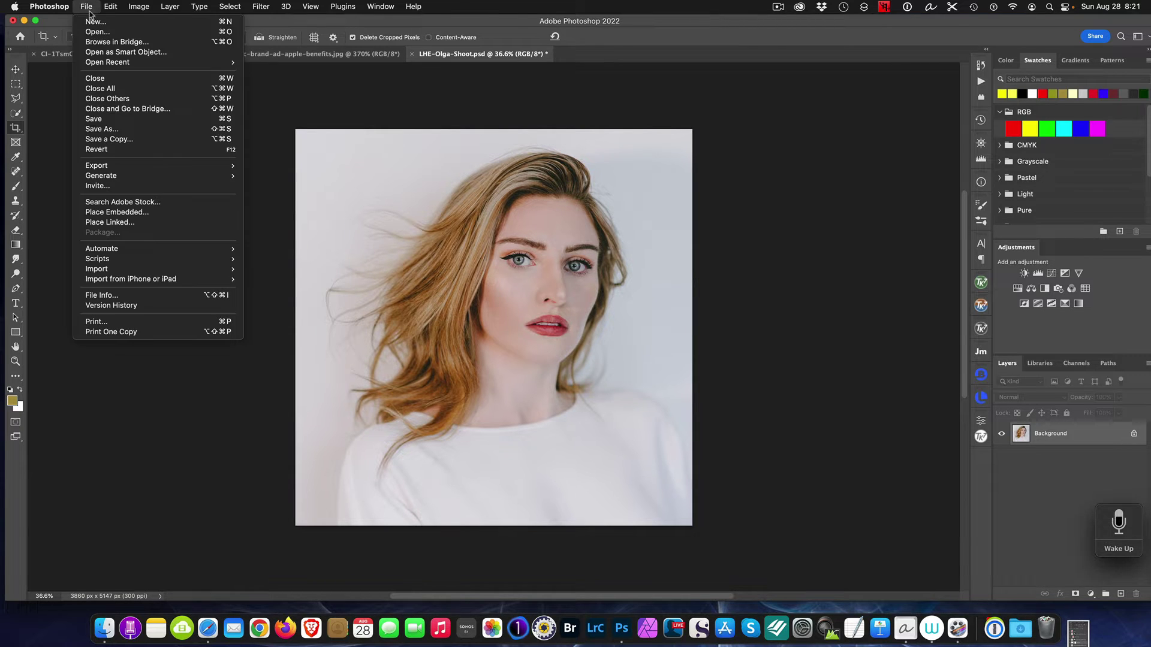
{"action": "left_click", "coordinate": [94, 21]}
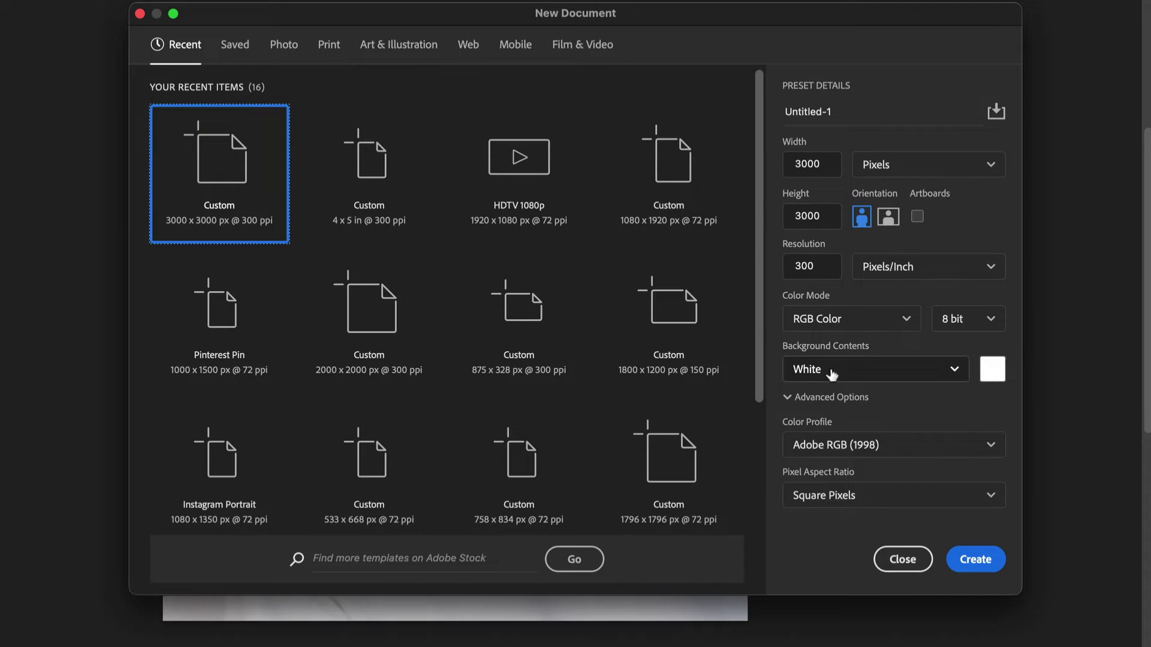
{"action": "left_click", "coordinate": [977, 561]}
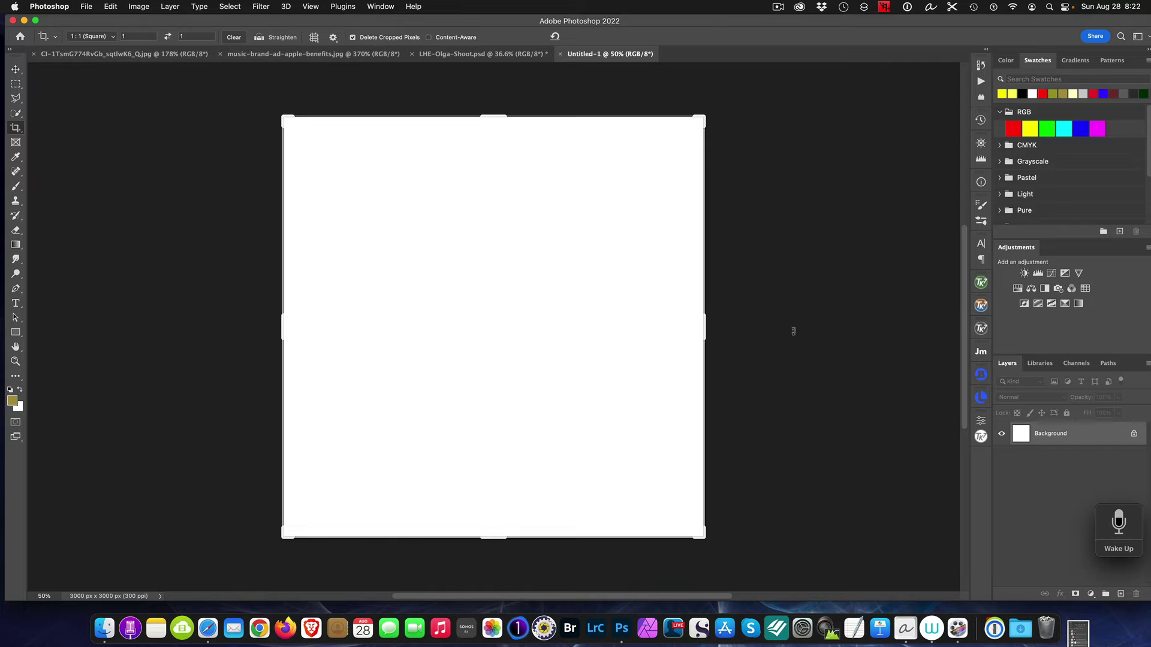
Switch to the Move tool and show the rulers around the blank canvas
{"action": "left_click", "coordinate": [15, 70]}
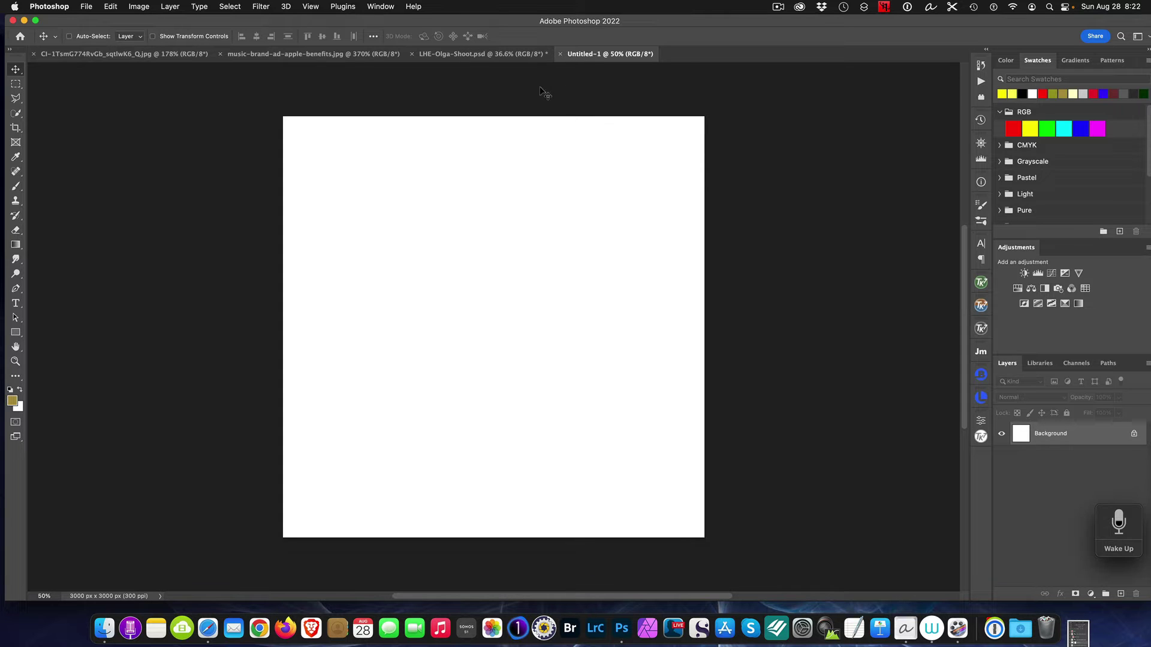
{"action": "left_click", "coordinate": [310, 6]}
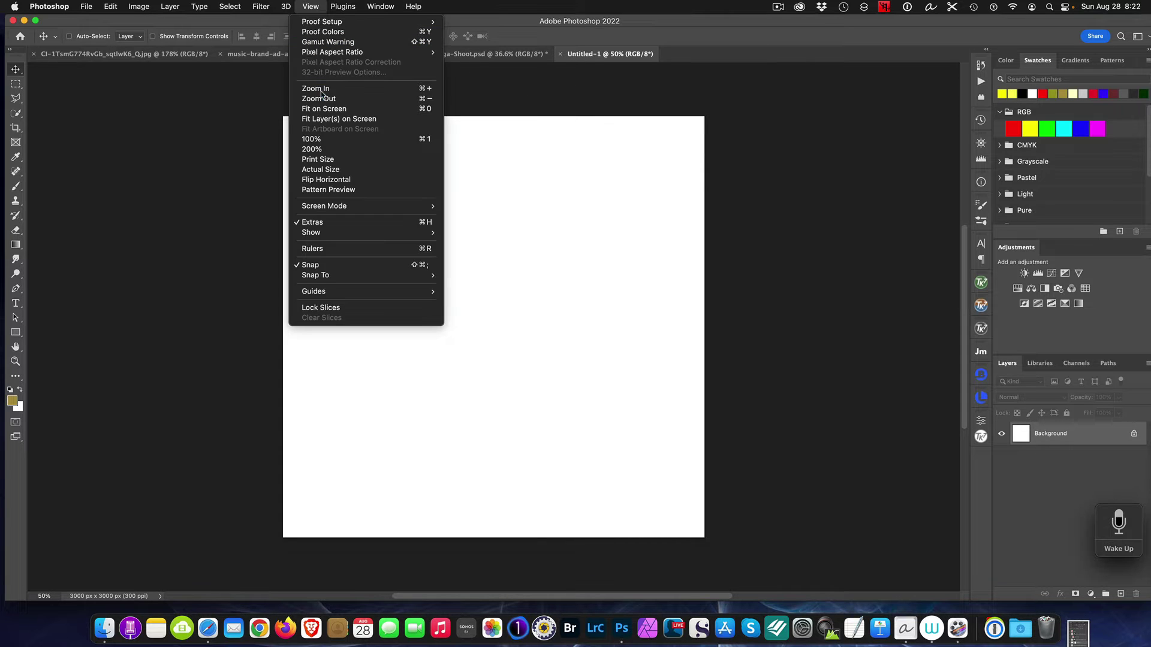
{"action": "left_click", "coordinate": [329, 249]}
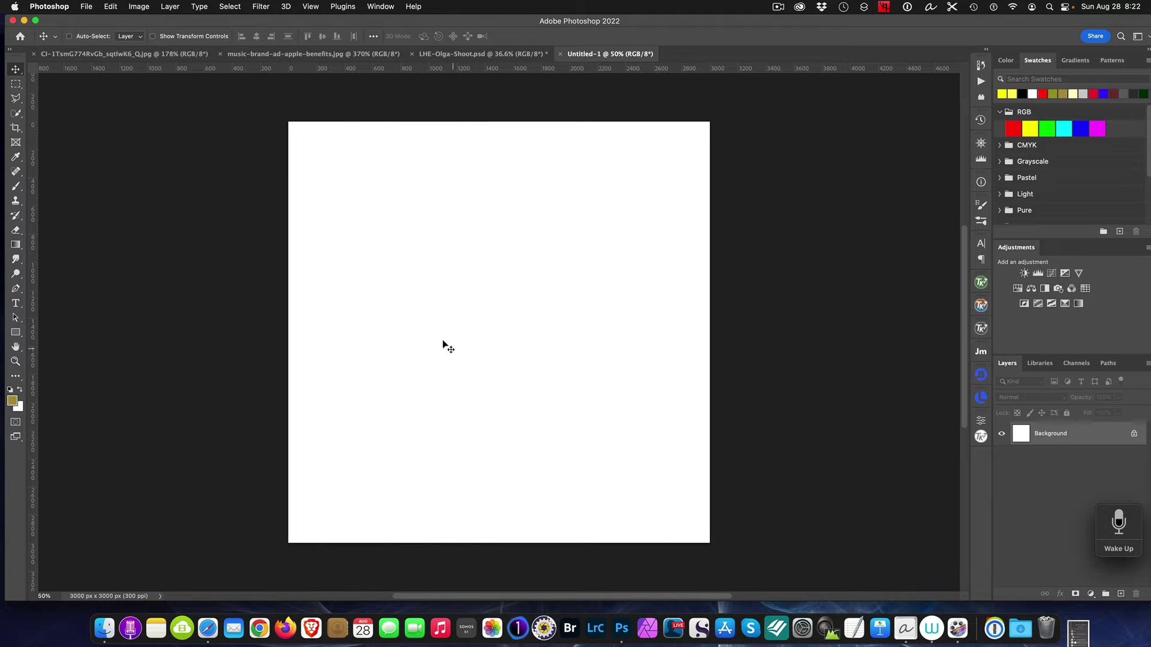
Open the New Guide Layout settings for the blank canvas and shift the dialog aside to reveal the grid preview
{"action": "left_click", "coordinate": [306, 8]}
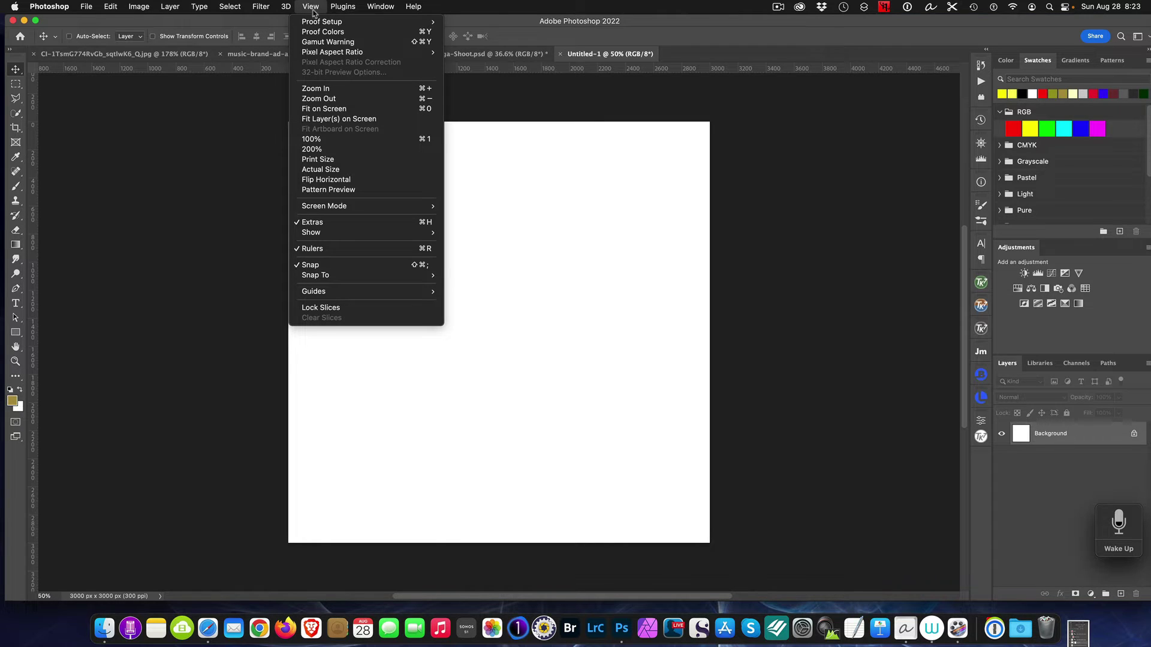
{"action": "mouse_move", "coordinate": [355, 298]}
{"action": "mouse_move", "coordinate": [406, 292]}
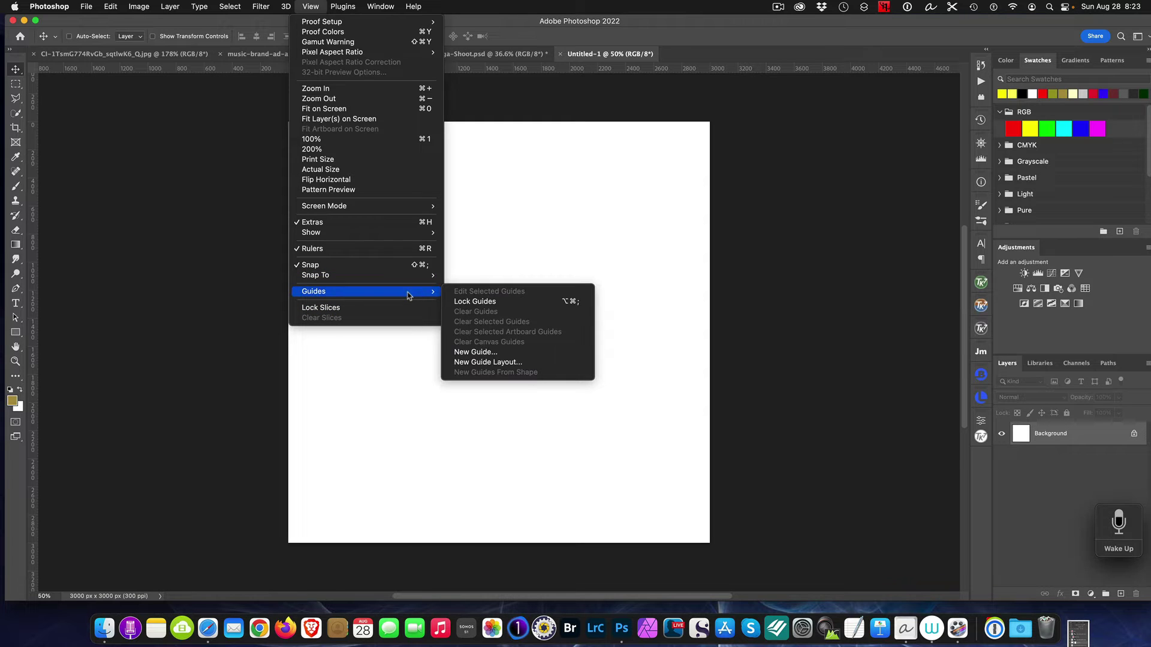
{"action": "left_click", "coordinate": [522, 364]}
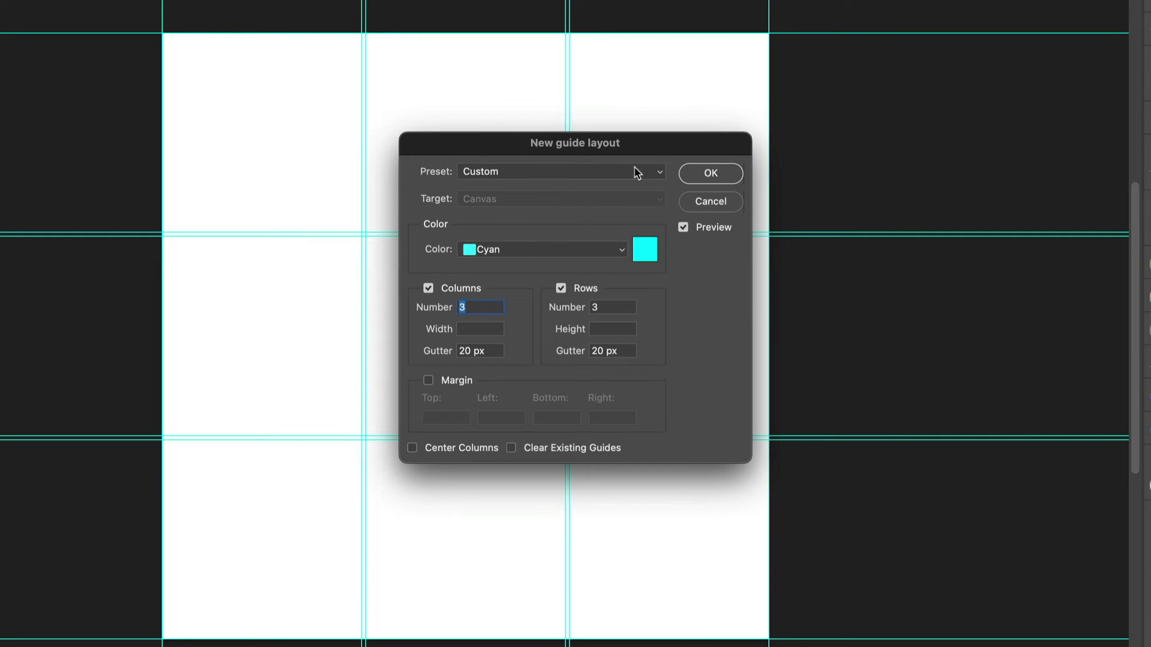
{"action": "left_click_drag", "start_coordinate": [632, 150], "coordinate": [759, 153]}
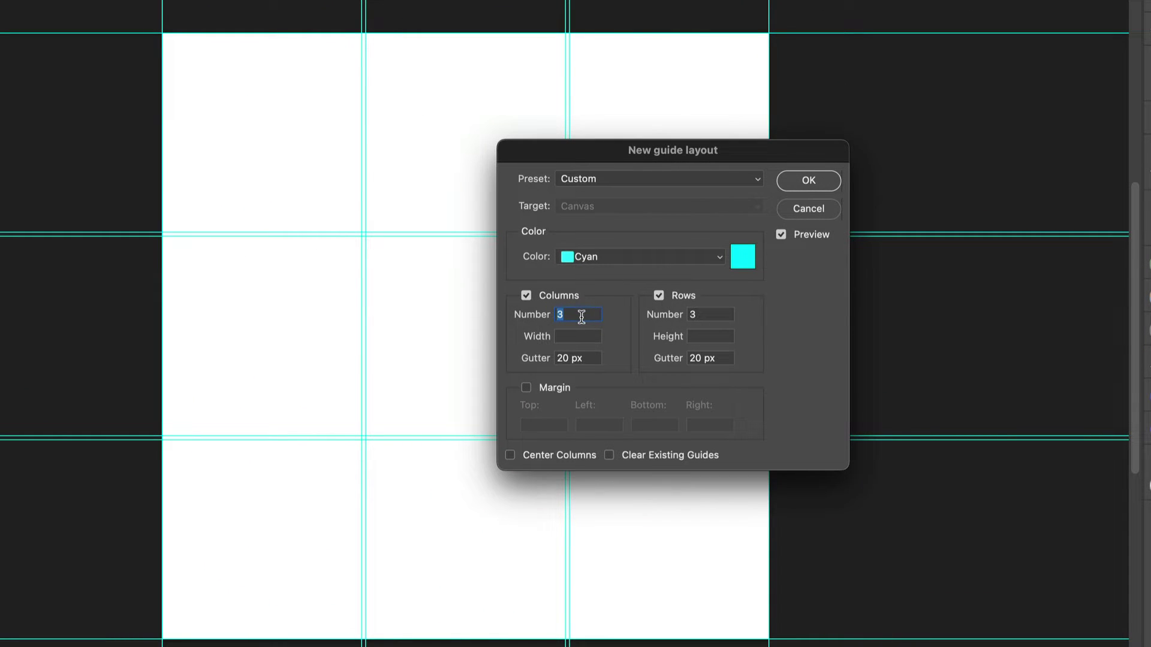
Try a guide layout with 4 columns and 8 rows
{"action": "type", "text": "4"}
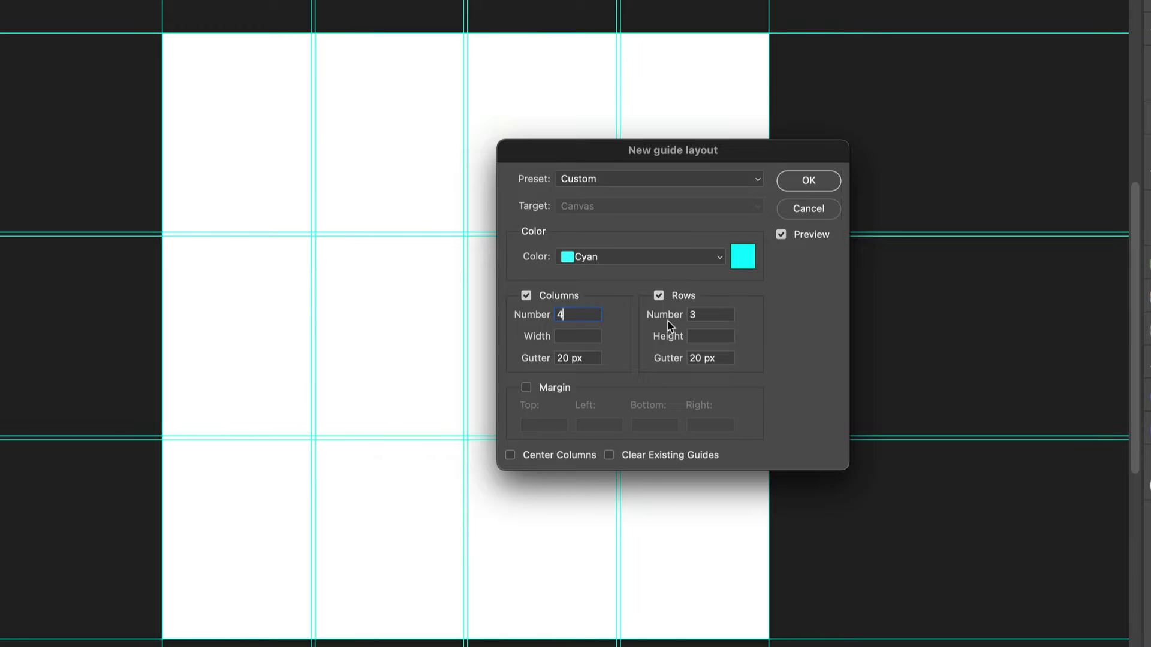
{"action": "left_click_drag", "start_coordinate": [718, 312], "coordinate": [664, 305]}
{"action": "type", "text": "8"}
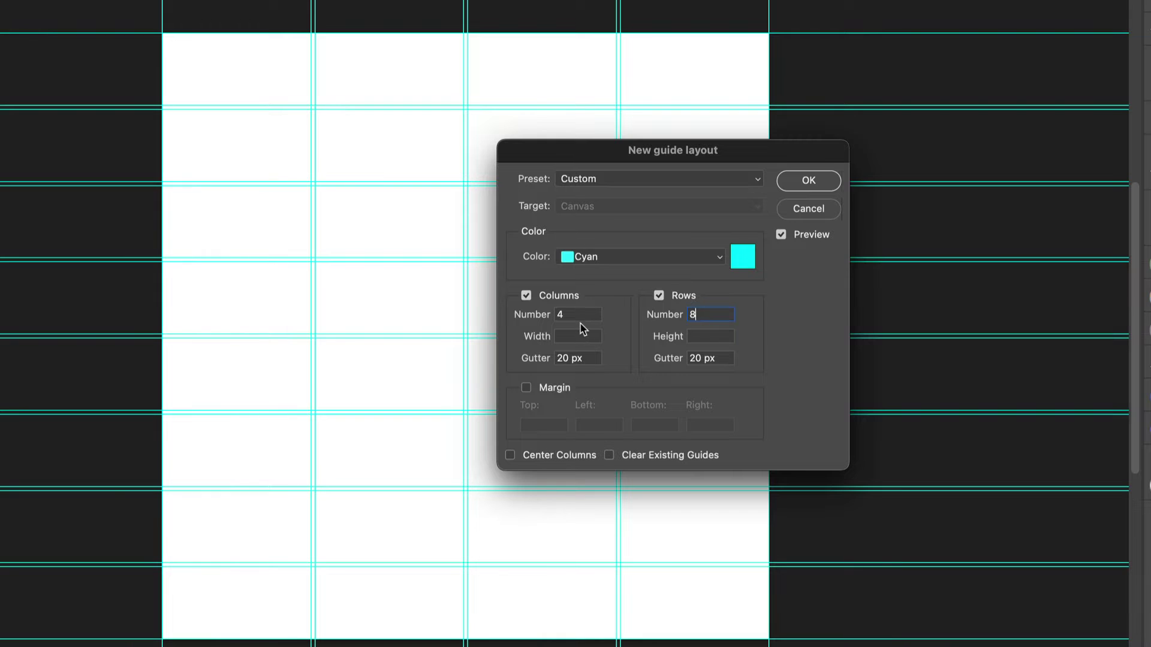
Set both the column gutter and the row gutter of the guide layout to 40 px
{"action": "left_click", "coordinate": [590, 359]}
{"action": "type", "text": "40"}
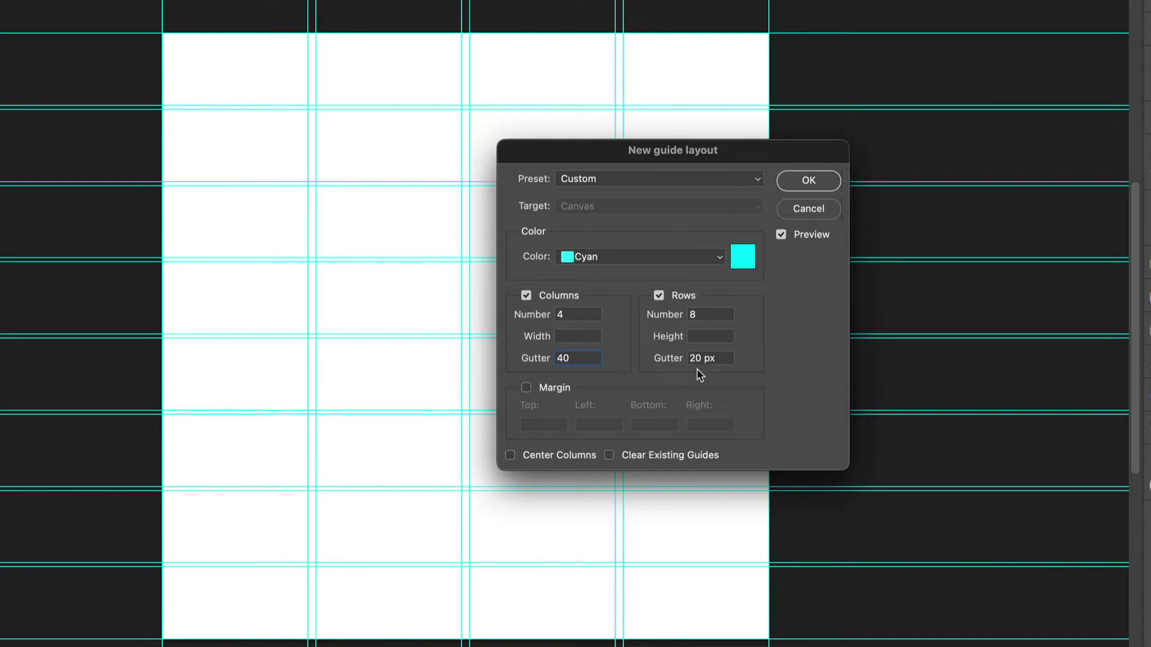
{"action": "left_click", "coordinate": [719, 357]}
{"action": "type", "text": "40"}
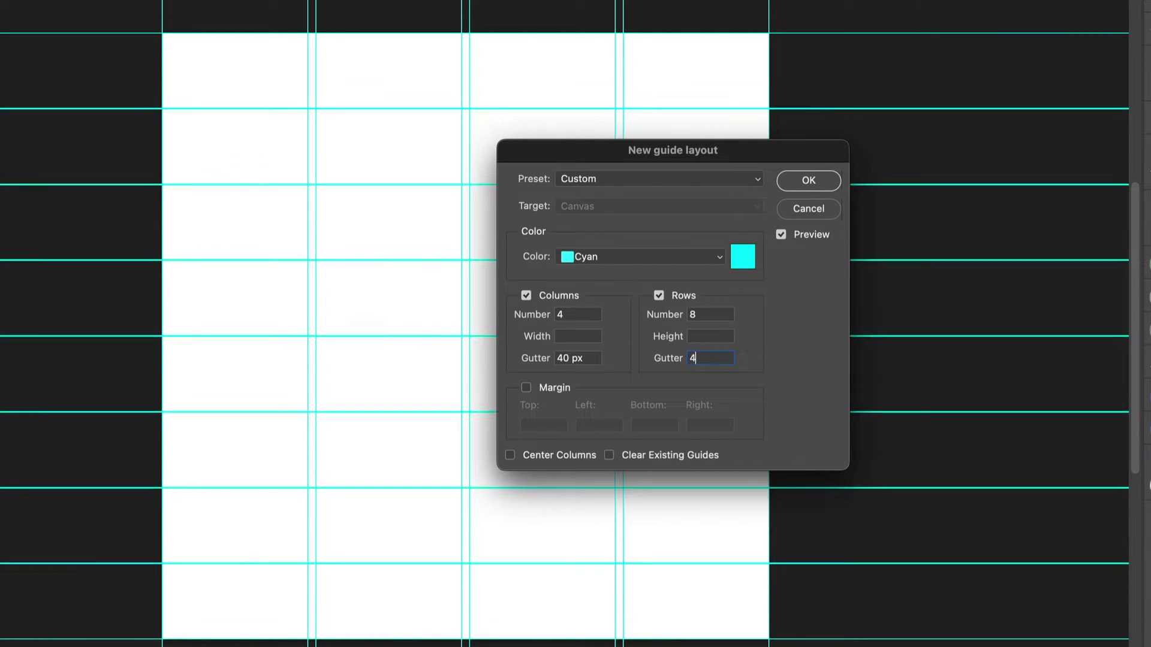
Set the guide layout to 3 columns and 3 rows and create the guides
{"action": "left_click", "coordinate": [575, 316]}
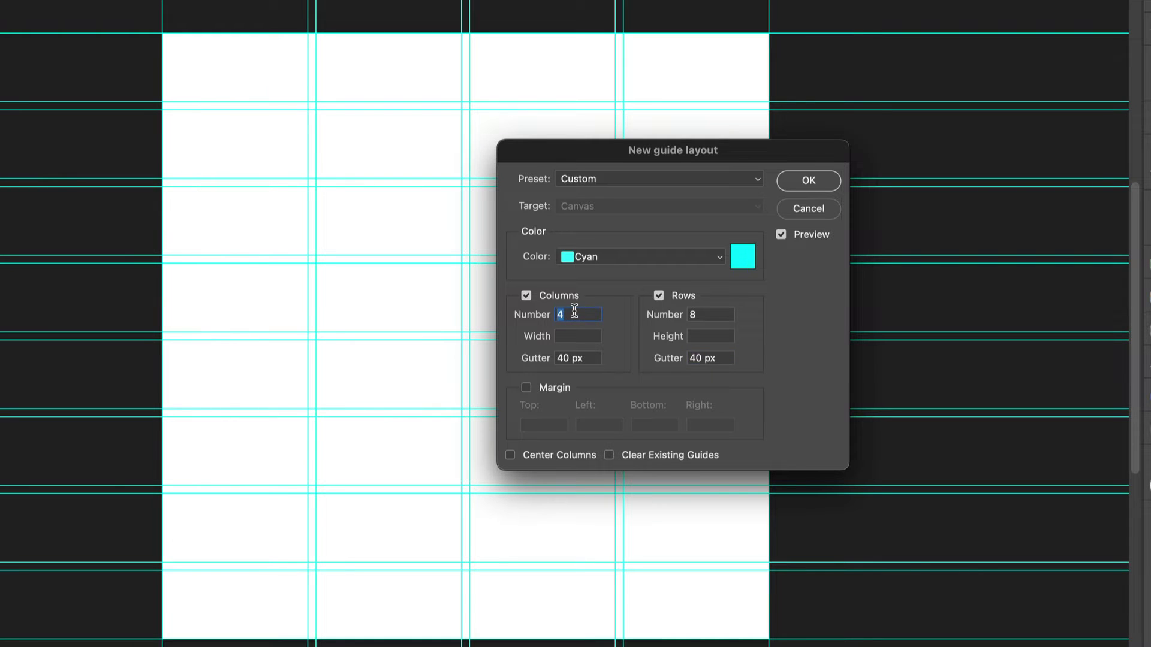
{"action": "type", "text": "3"}
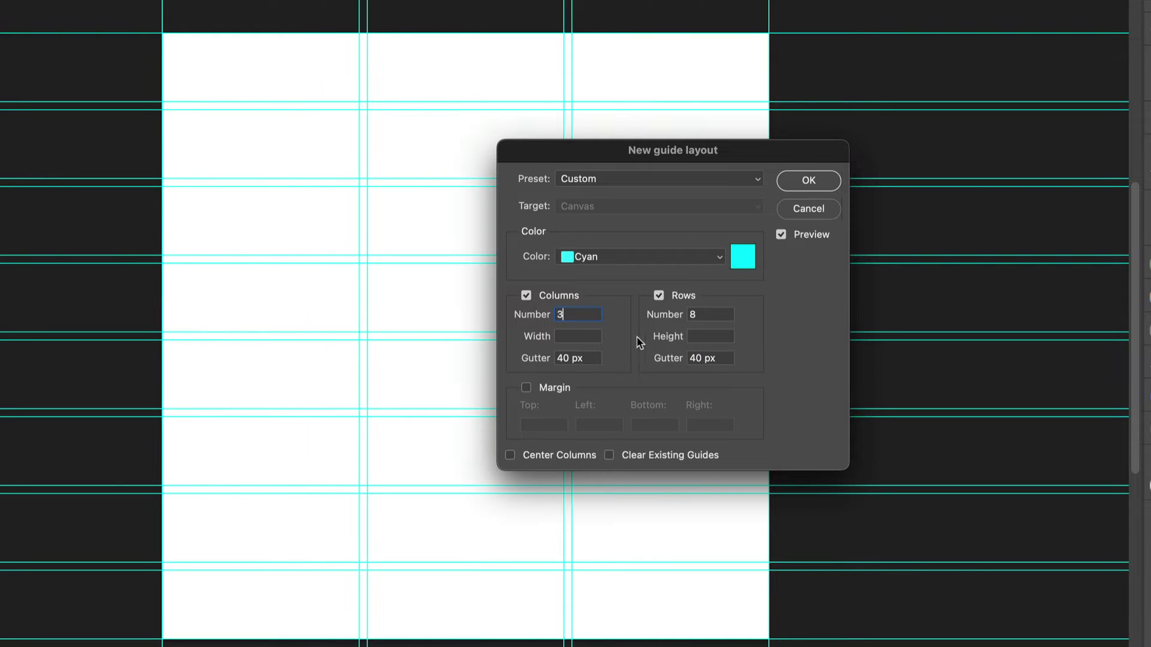
{"action": "left_click", "coordinate": [699, 314]}
{"action": "type", "text": "3"}
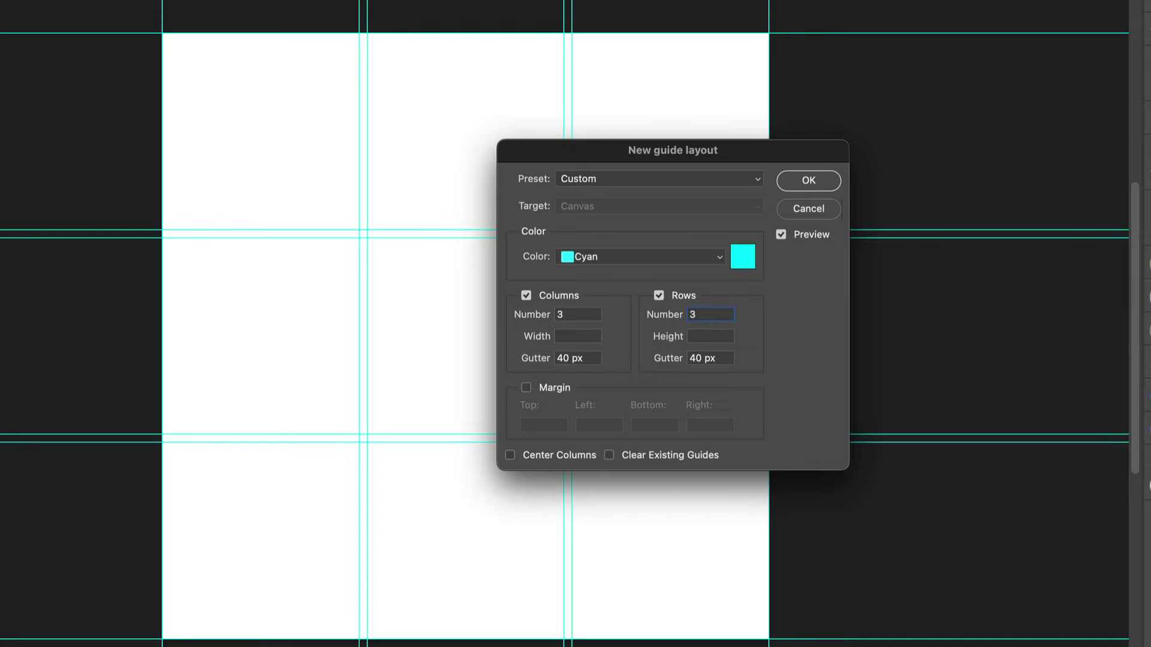
{"action": "left_click", "coordinate": [830, 183]}
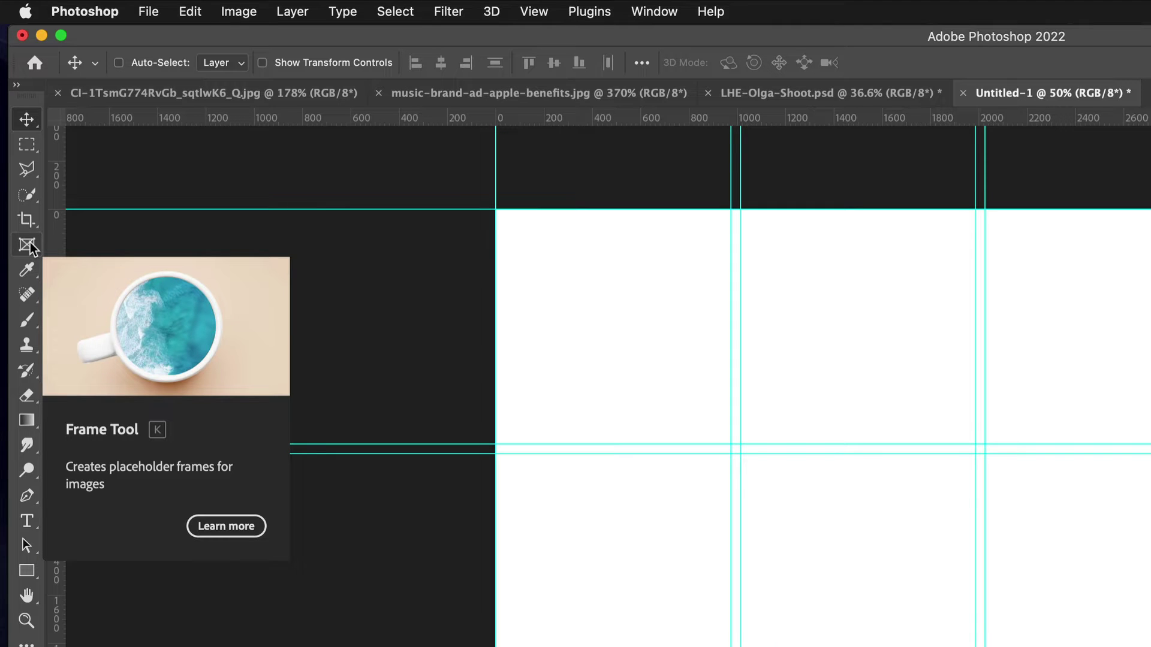
Draw a rectangular image frame filling the top-left cell of the guide grid
{"action": "left_click", "coordinate": [29, 245]}
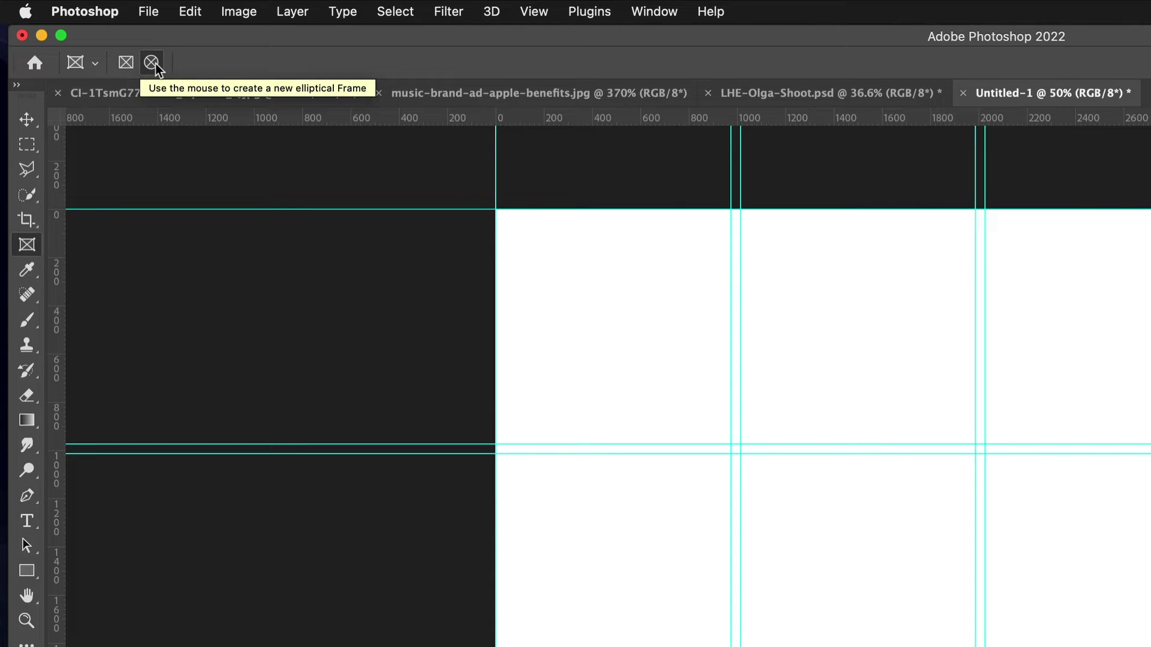
{"action": "left_click", "coordinate": [126, 64]}
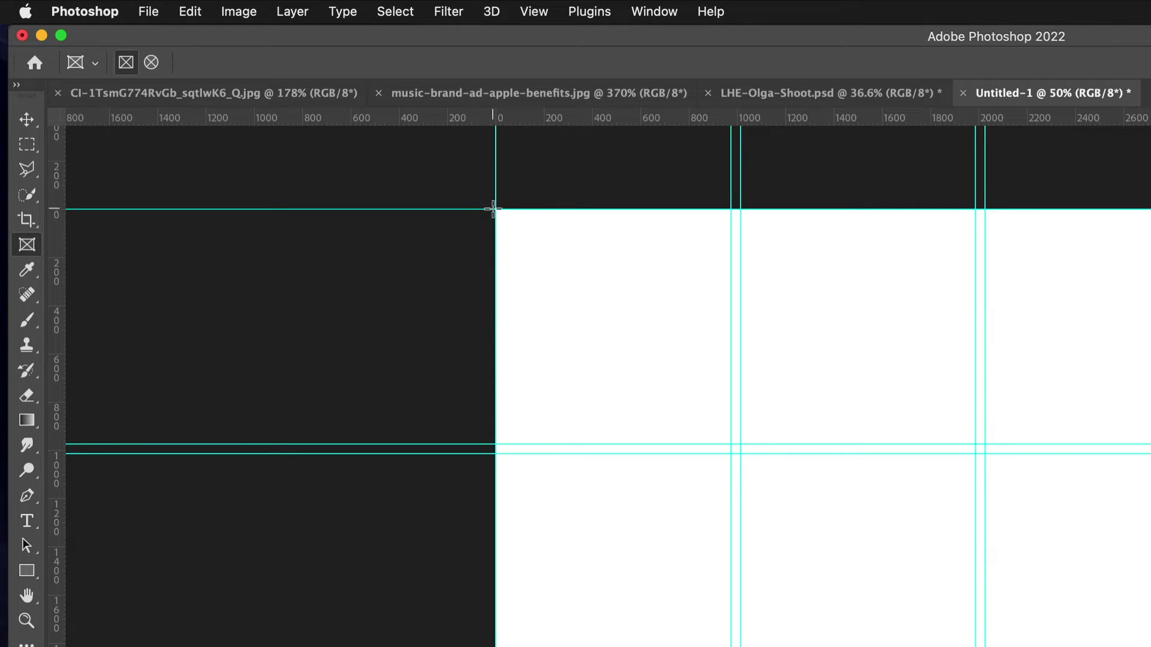
{"action": "left_click_drag", "start_coordinate": [496, 211], "coordinate": [740, 438]}
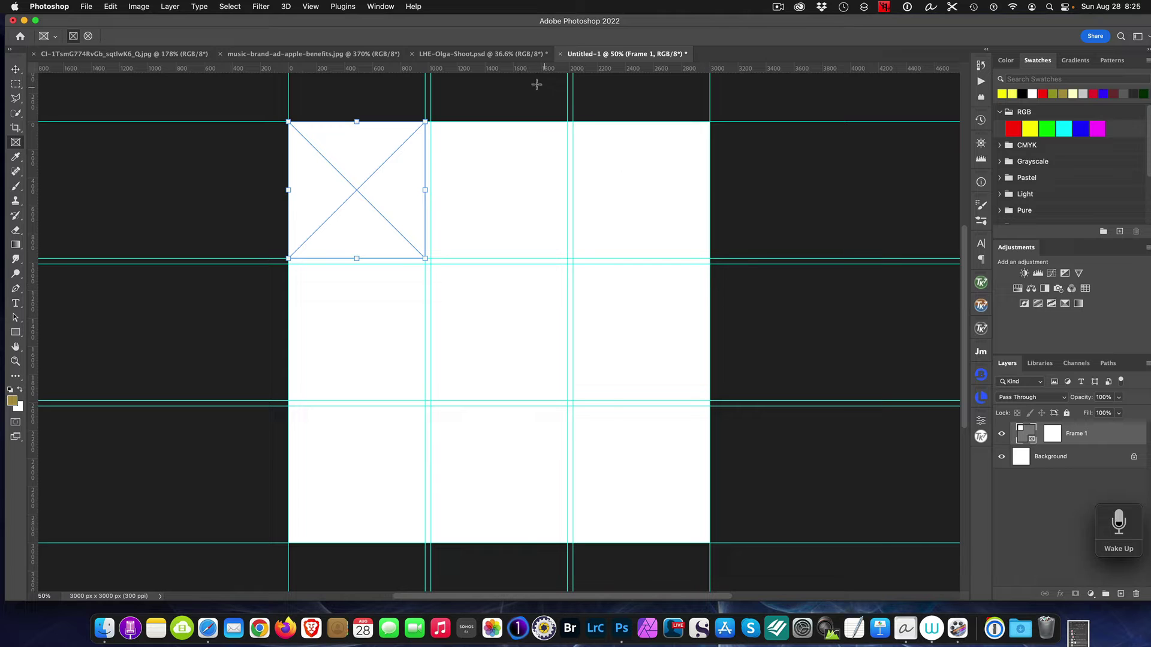
Copy the square portrait from its PSD document into the grid document and place its layer inside the empty frame
{"action": "left_click", "coordinate": [484, 55]}
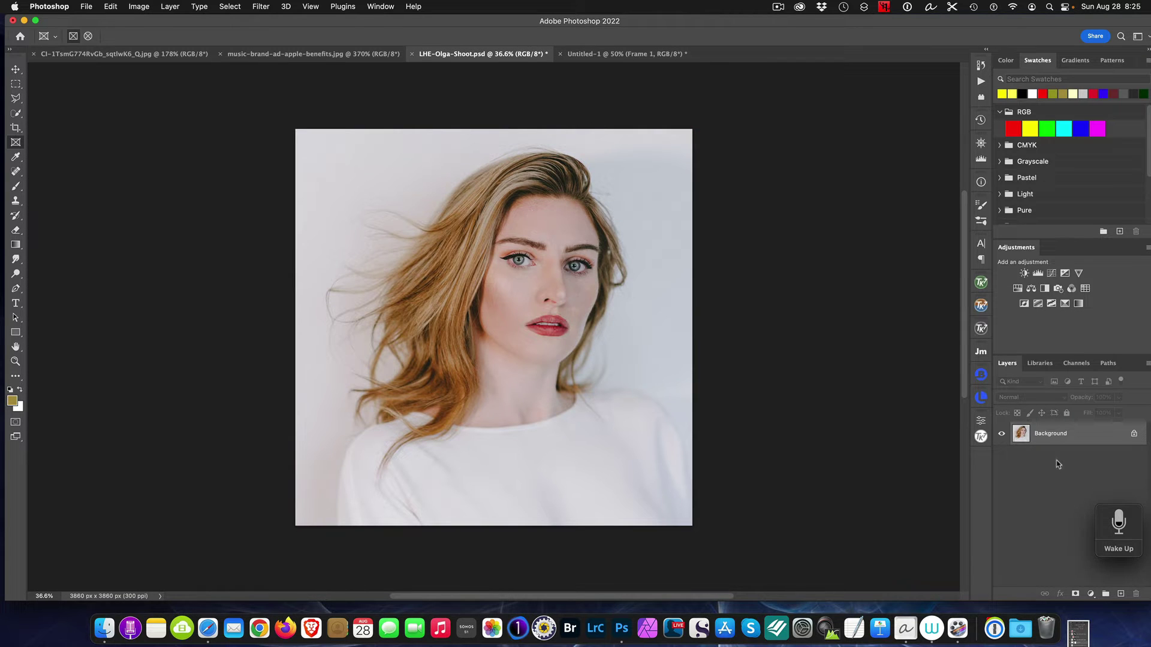
{"action": "left_click", "coordinate": [15, 69]}
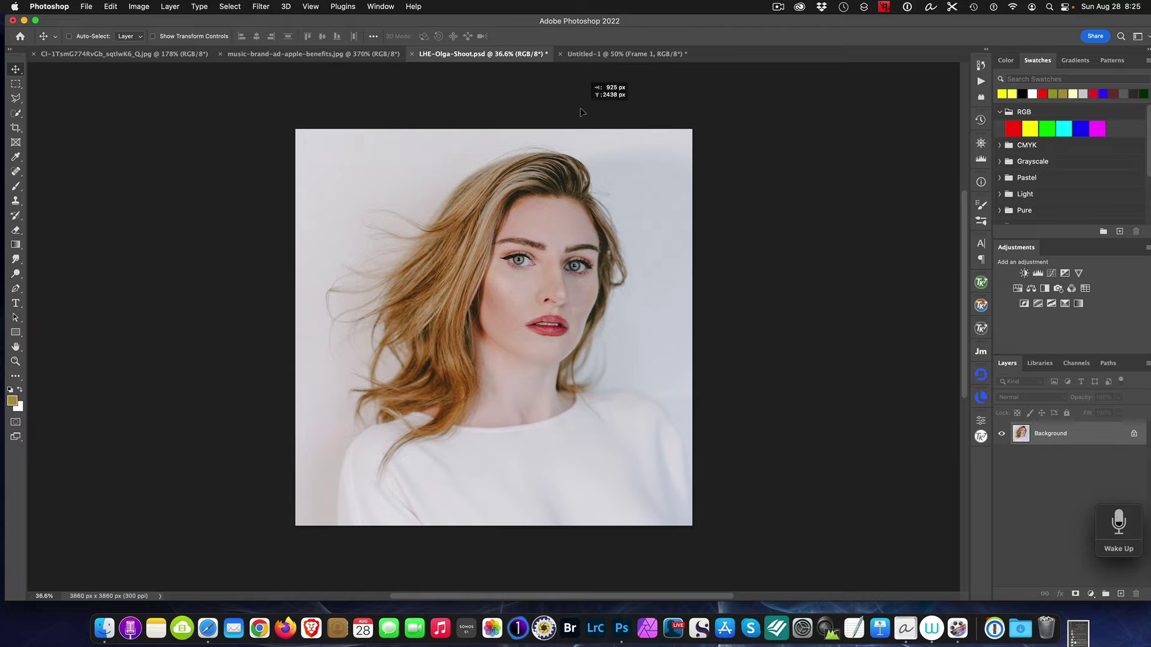
{"action": "left_click", "coordinate": [624, 53]}
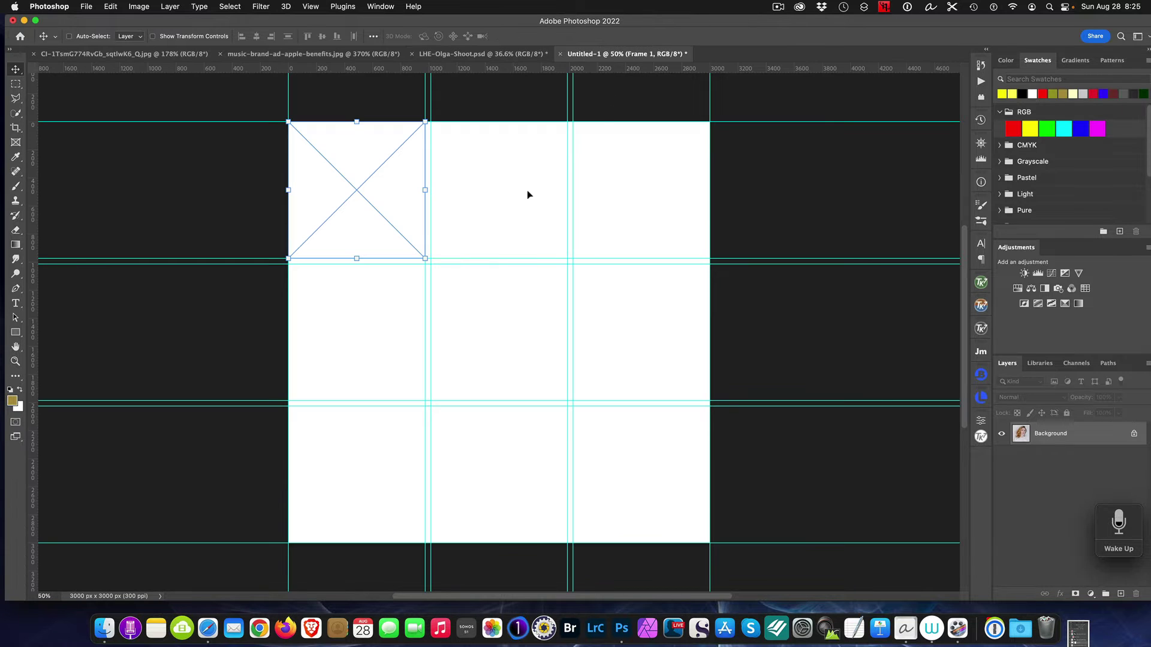
{"action": "left_click_drag", "start_coordinate": [506, 245], "coordinate": [478, 249]}
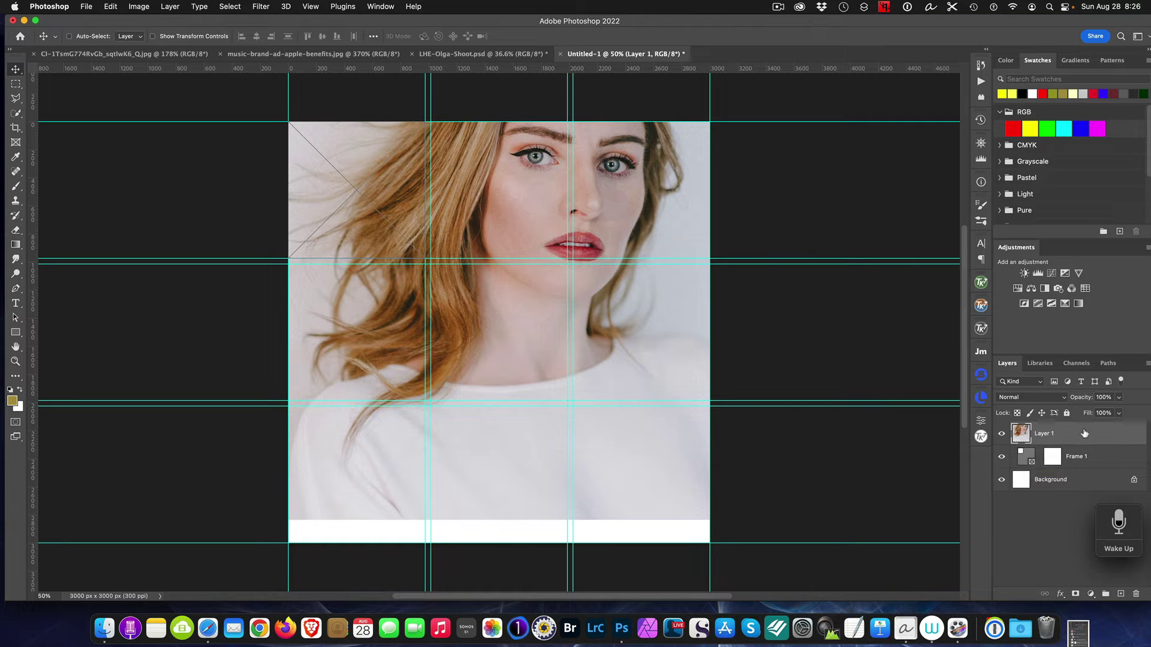
{"action": "left_click_drag", "start_coordinate": [1085, 433], "coordinate": [1072, 458]}
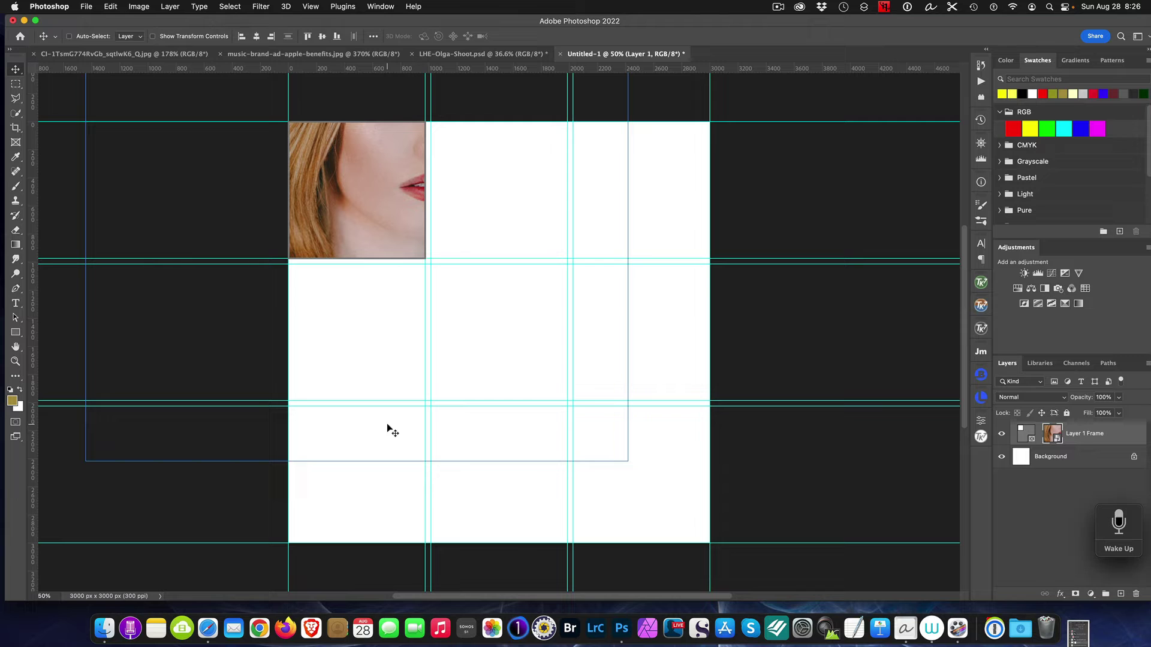
Scale the framed portrait down to about 25.22% and align it so the whole picture exactly fills the frame
{"action": "key", "text": "super+t"}
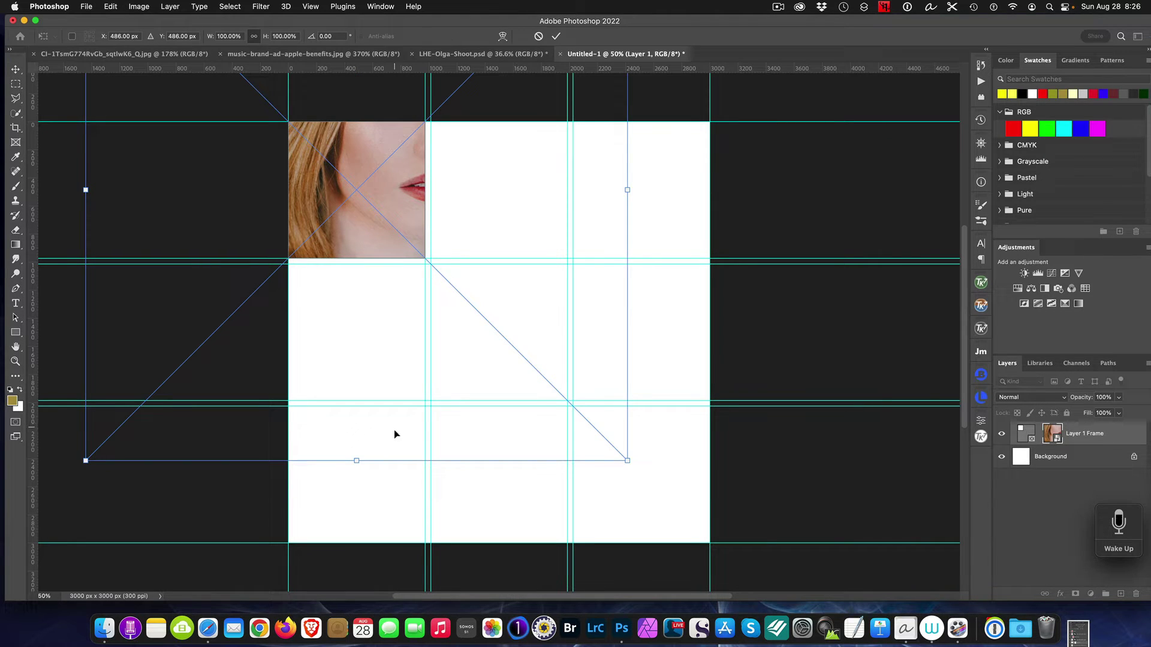
{"action": "left_click_drag", "start_coordinate": [354, 461], "coordinate": [328, 333]}
{"action": "left_click_drag", "start_coordinate": [359, 211], "coordinate": [342, 317]}
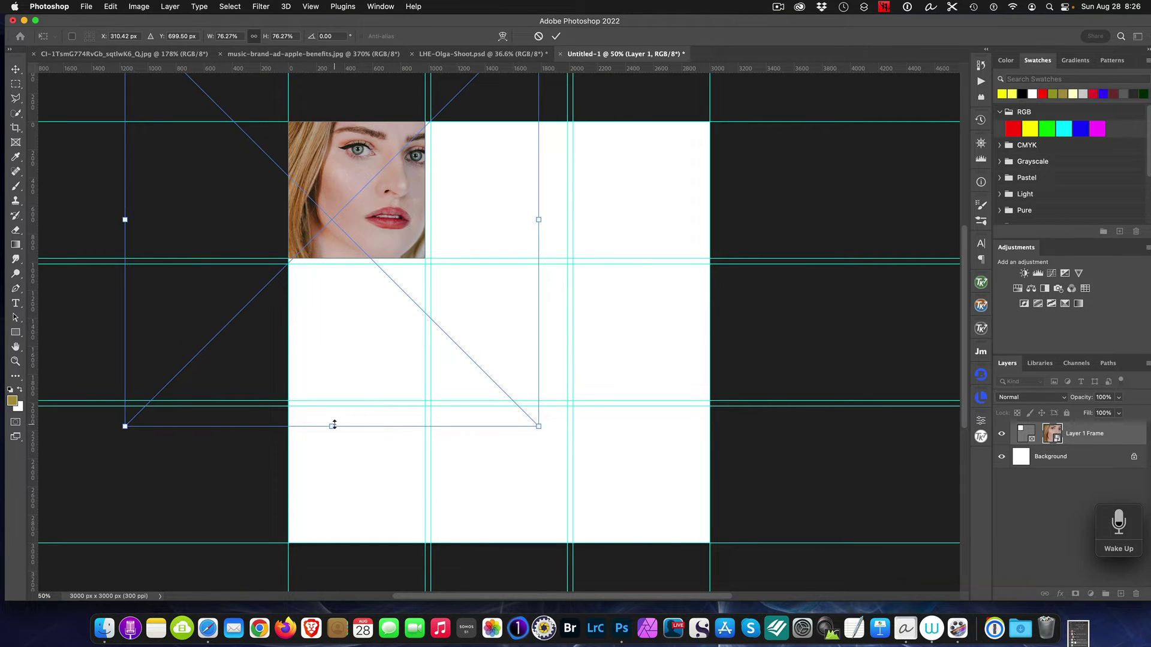
{"action": "left_click_drag", "start_coordinate": [333, 424], "coordinate": [348, 196]}
{"action": "left_click_drag", "start_coordinate": [353, 153], "coordinate": [374, 242]}
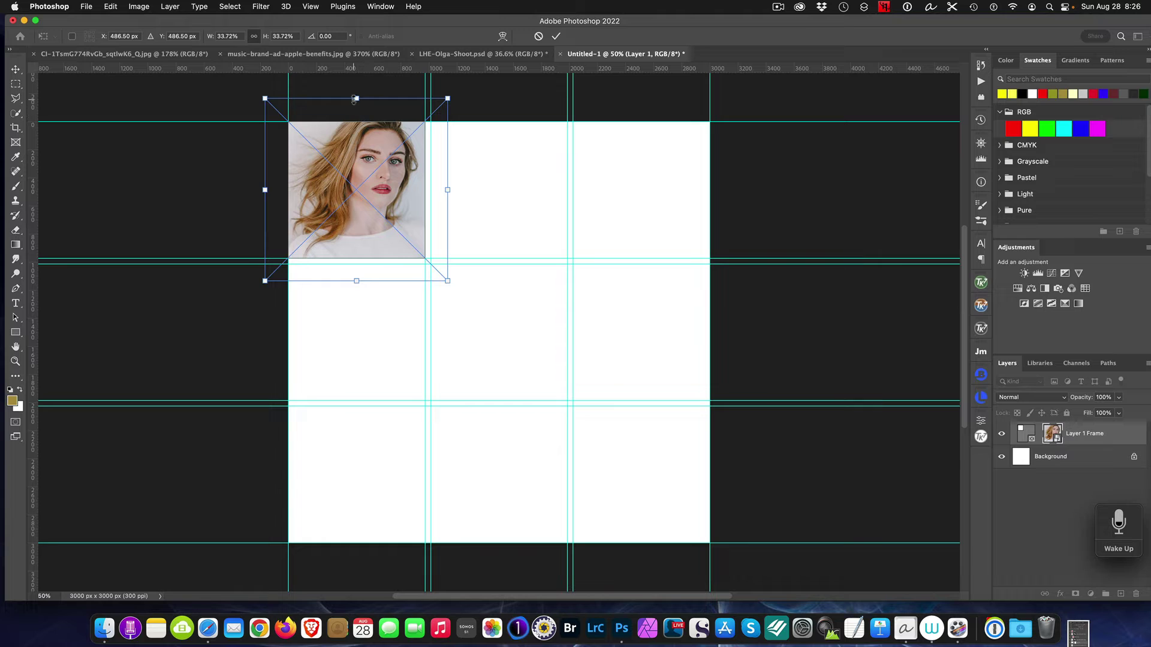
{"action": "left_click_drag", "start_coordinate": [354, 99], "coordinate": [348, 123]}
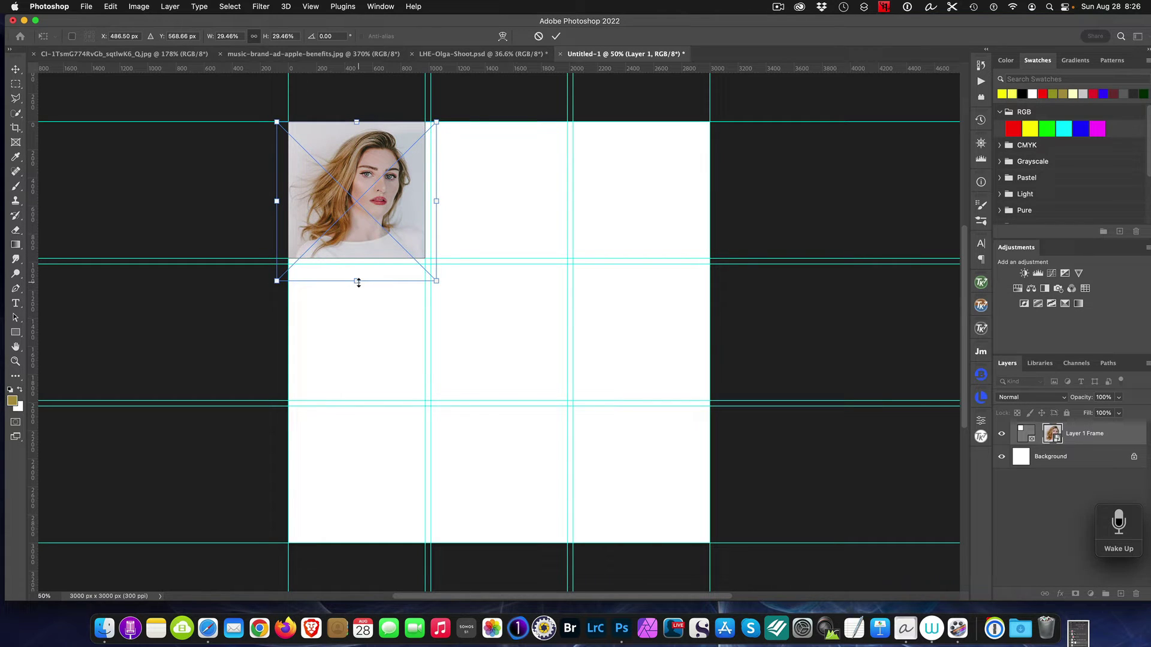
{"action": "left_click_drag", "start_coordinate": [357, 282], "coordinate": [356, 259]}
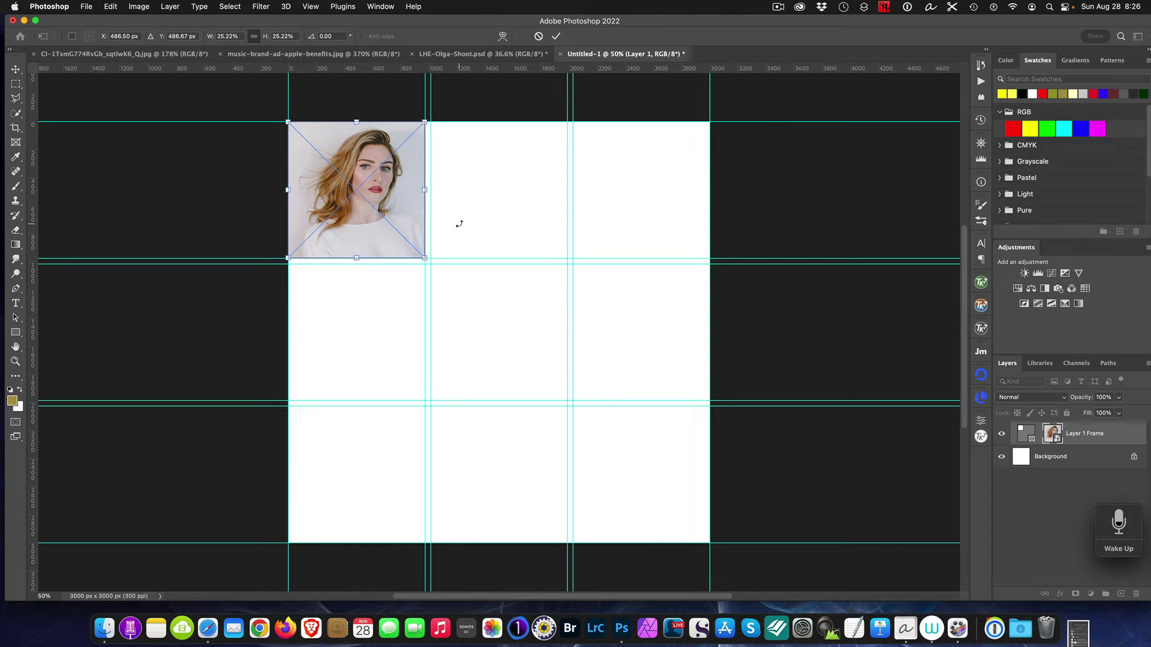
{"action": "key", "text": "Return"}
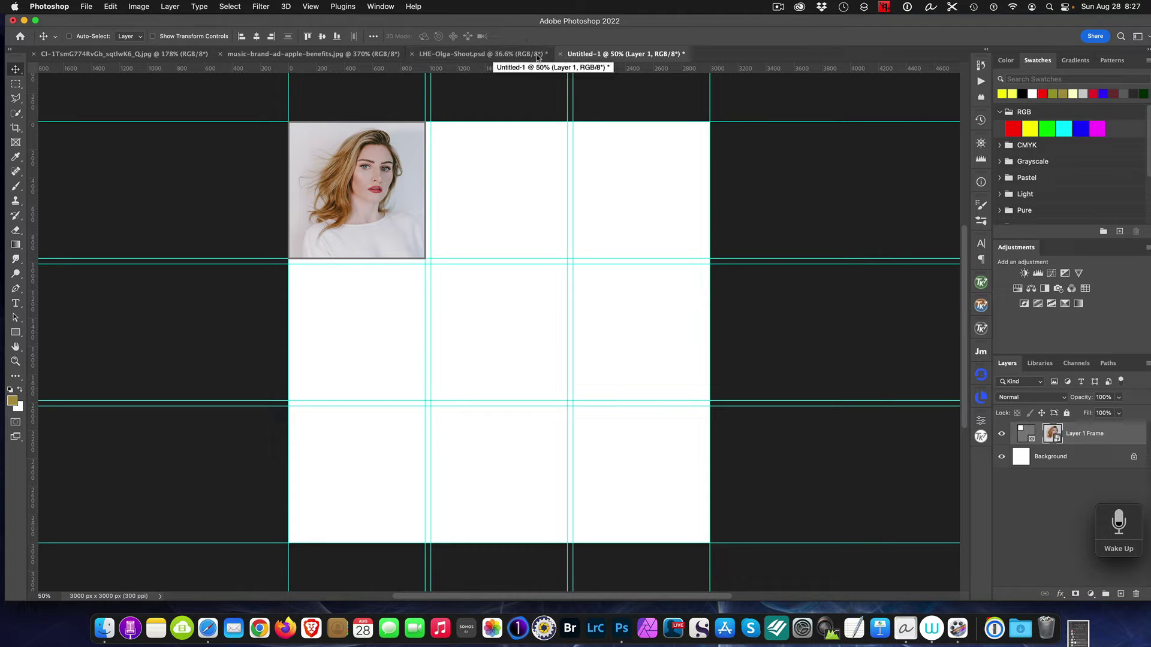
Examine the iPod silhouette ad and the Warhol portrait grid as style references for the high-contrast look
{"action": "left_click", "coordinate": [313, 55]}
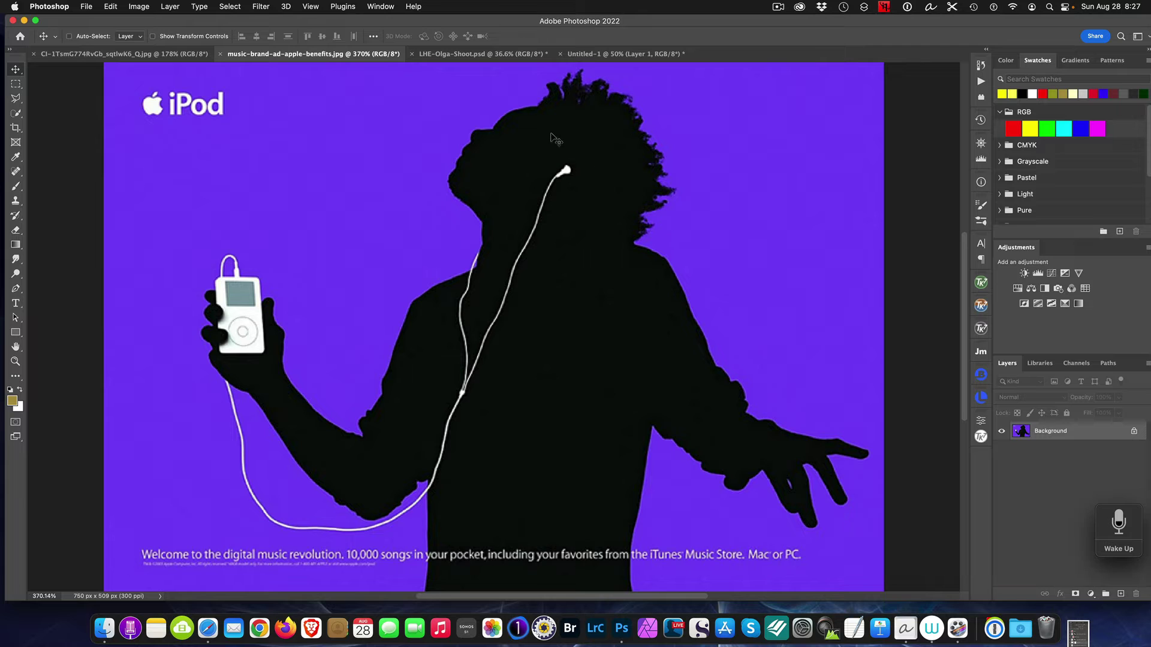
{"action": "left_click", "coordinate": [77, 55]}
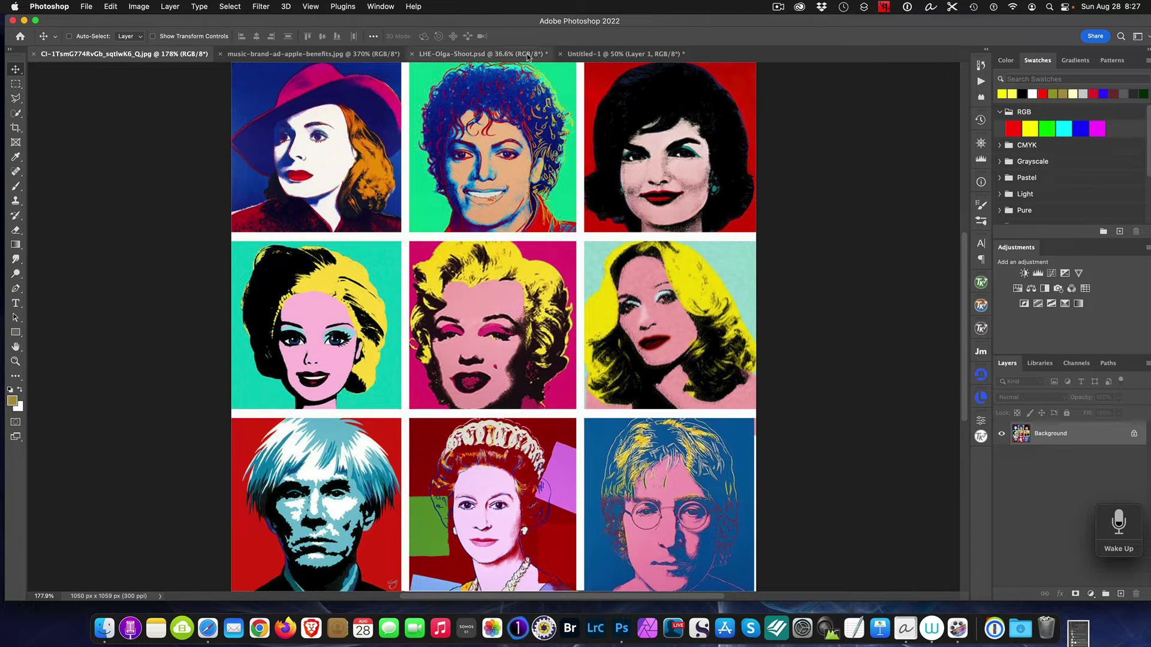
{"action": "left_click", "coordinate": [606, 54]}
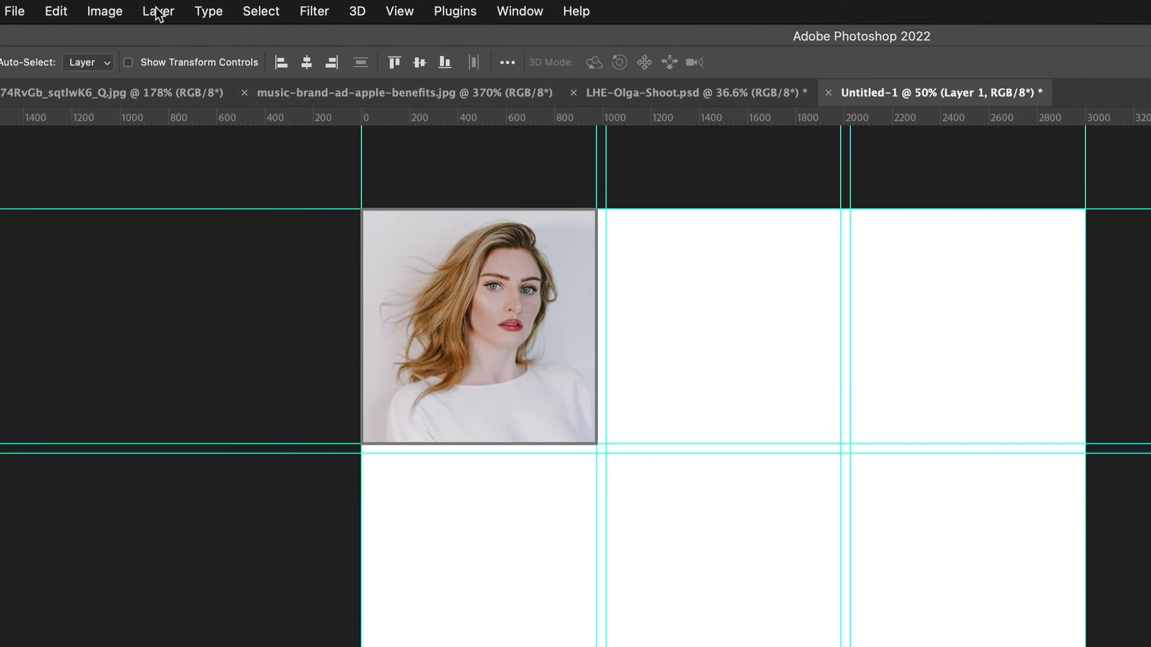
Apply a Threshold adjustment at level 129 to the framed portrait
{"action": "left_click", "coordinate": [103, 10]}
{"action": "mouse_move", "coordinate": [141, 67]}
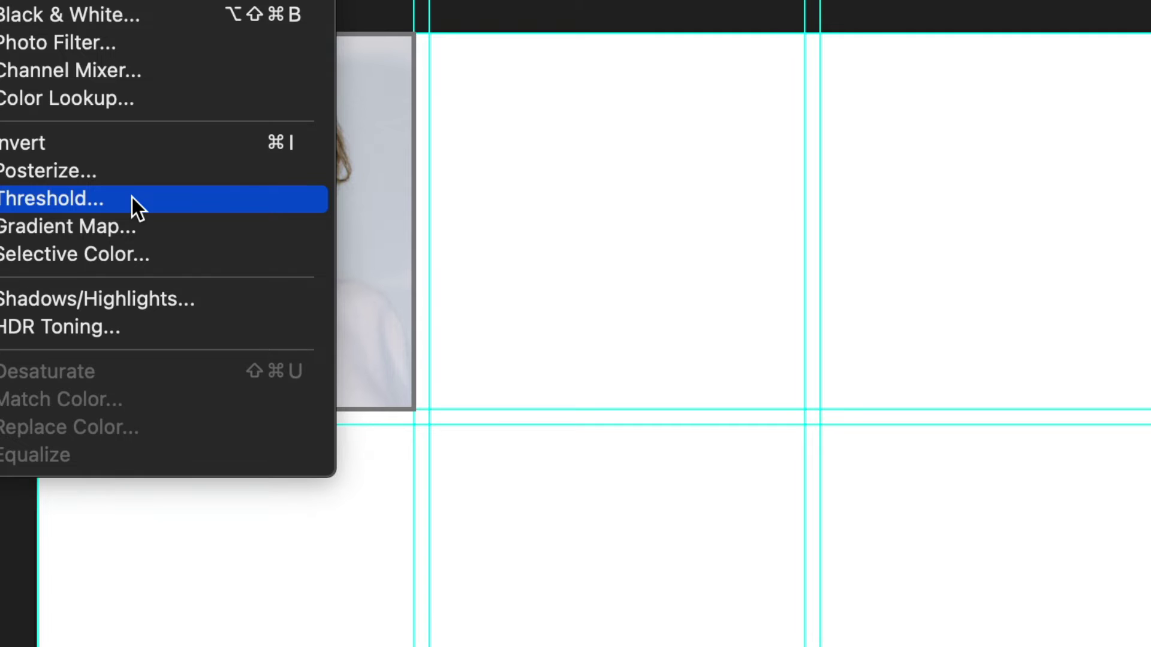
{"action": "left_click", "coordinate": [132, 198]}
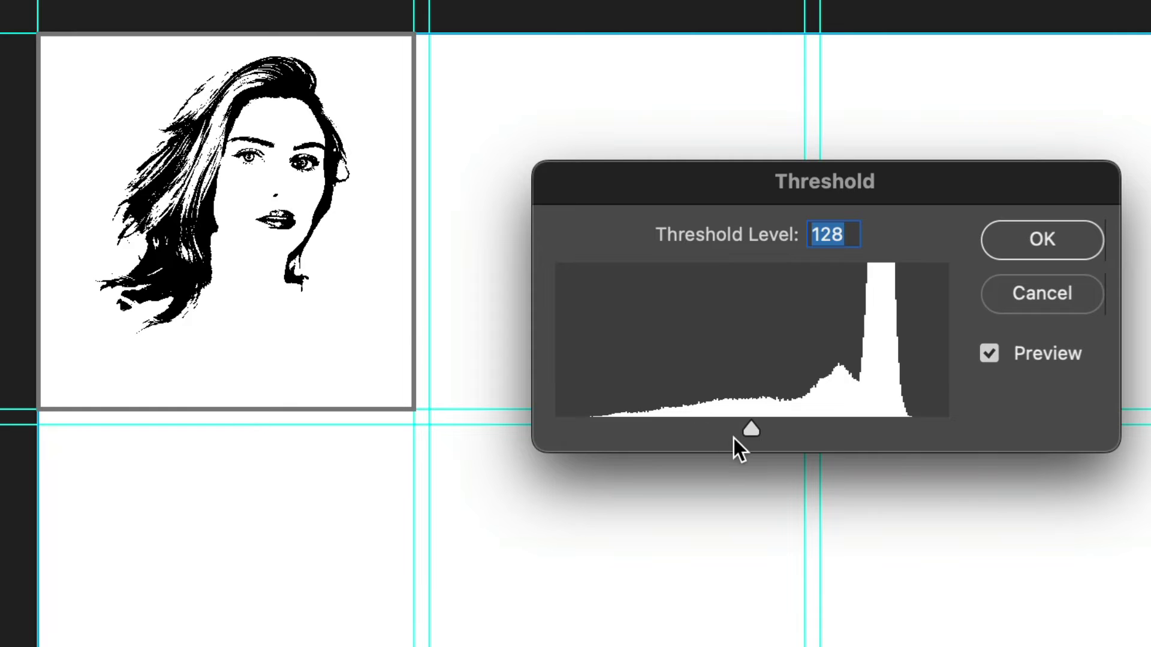
{"action": "mouse_move", "coordinate": [746, 427]}
{"action": "left_mouse_down"}
{"action": "mouse_move", "coordinate": [634, 430]}
{"action": "mouse_move", "coordinate": [835, 441]}
{"action": "mouse_move", "coordinate": [814, 443]}
{"action": "left_mouse_up"}
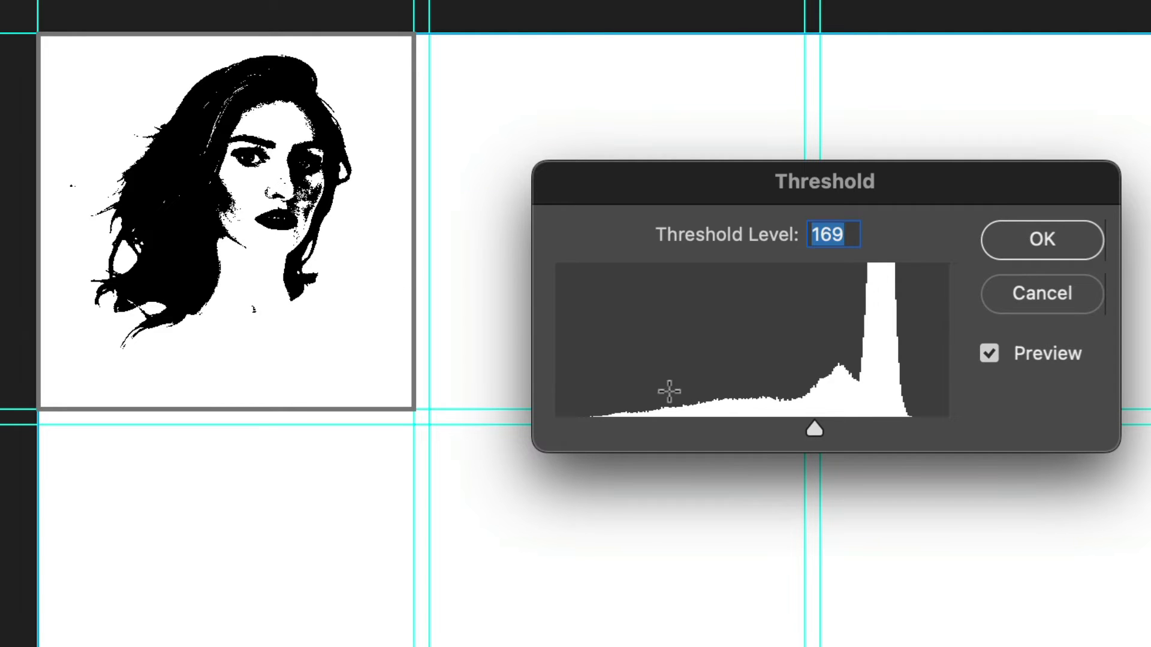
{"action": "left_click_drag", "start_coordinate": [813, 430], "coordinate": [753, 436]}
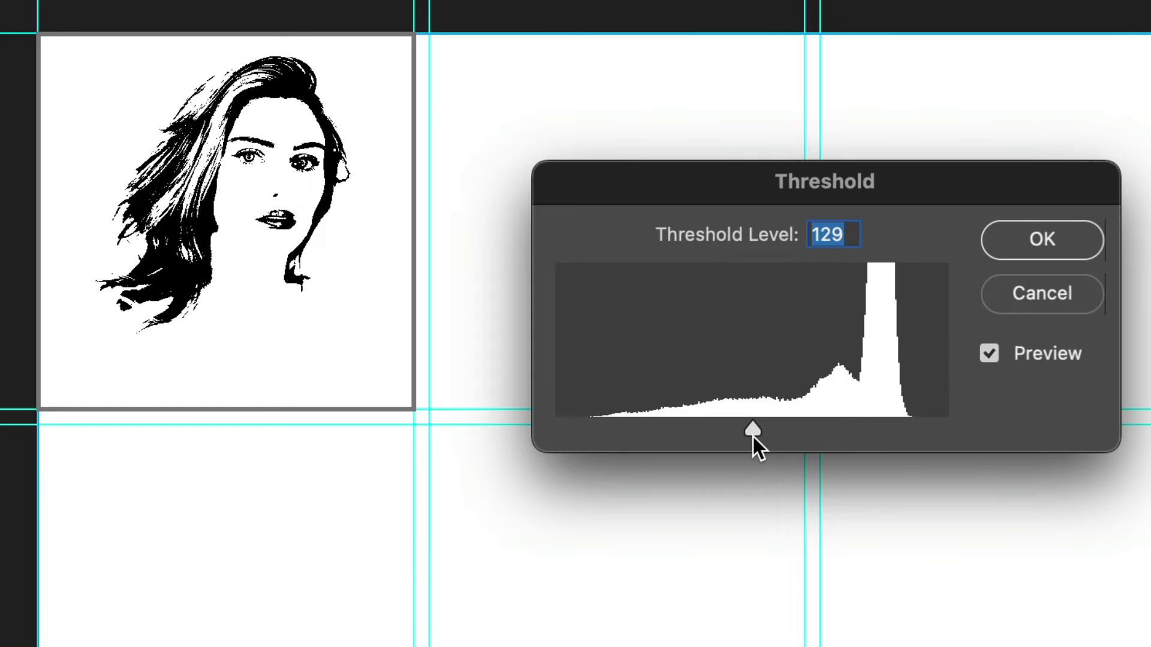
{"action": "scroll", "coordinate": [436, 264], "scroll_direction": "up", "scroll_amount": 1}
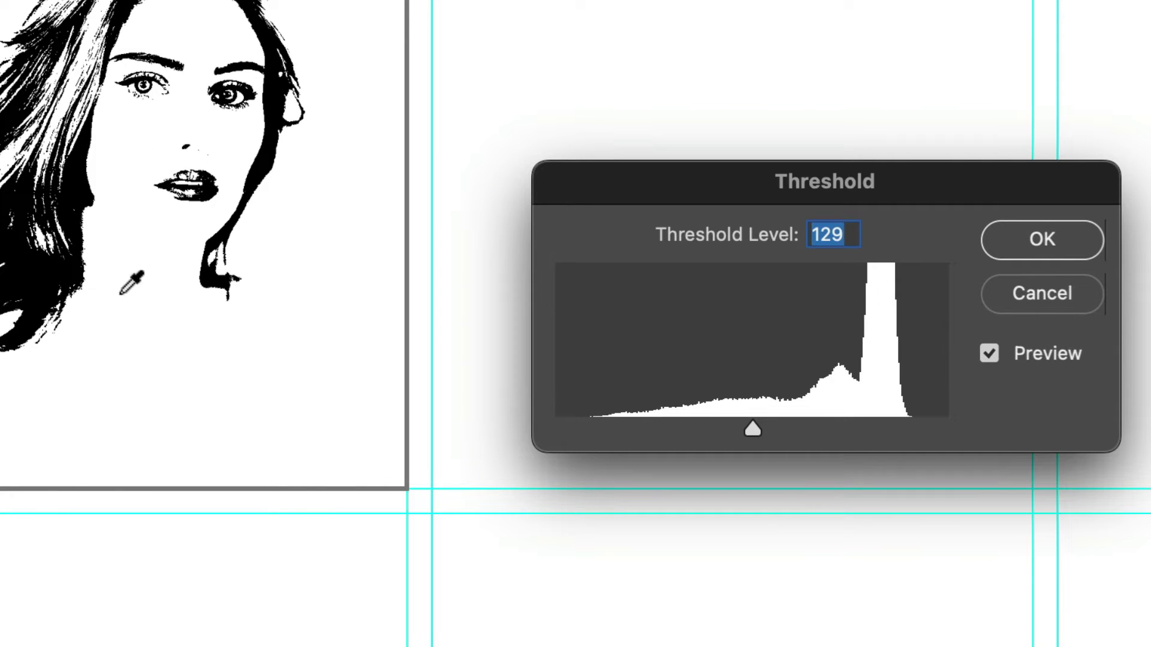
{"action": "left_click", "coordinate": [1041, 239]}
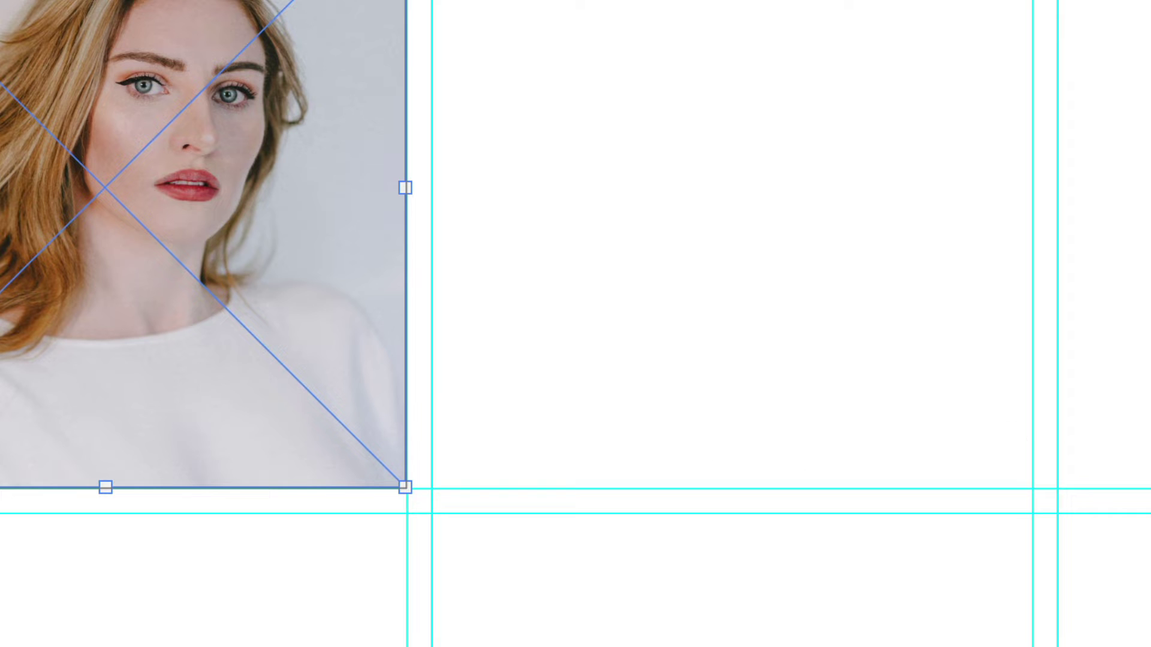
Enlarge the portrait inside the smart object's contents so the head reaches the top edge and fills more of the square
{"action": "scroll", "coordinate": [366, 534], "scroll_direction": "up", "scroll_amount": 5}
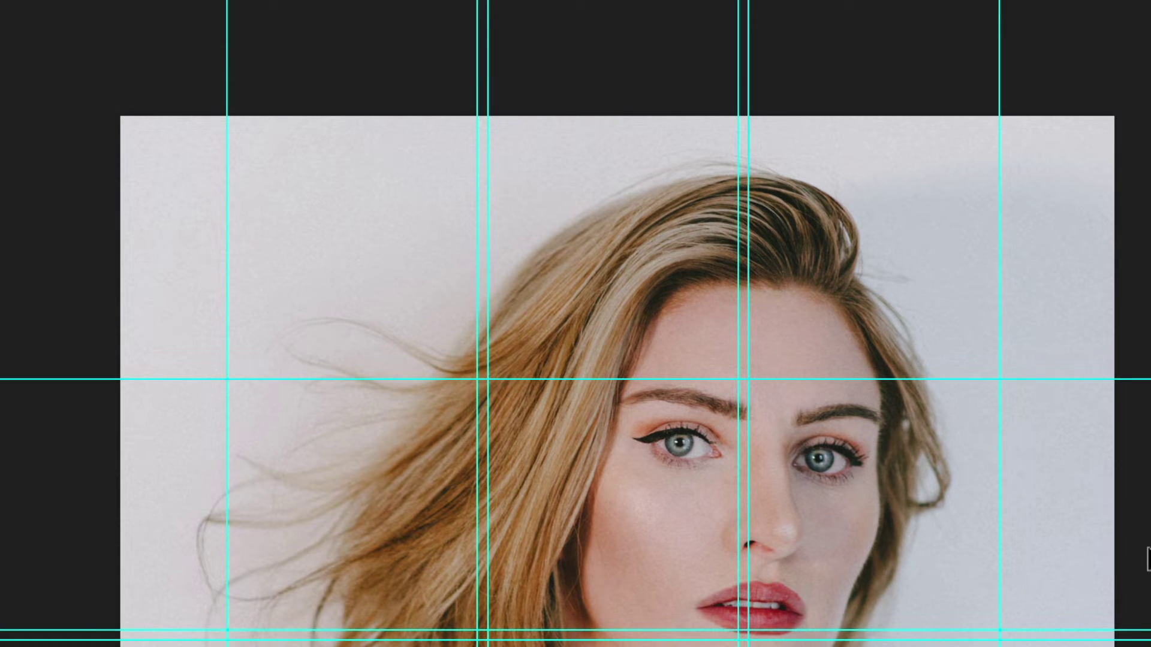
{"action": "key", "text": "ctrl+t"}
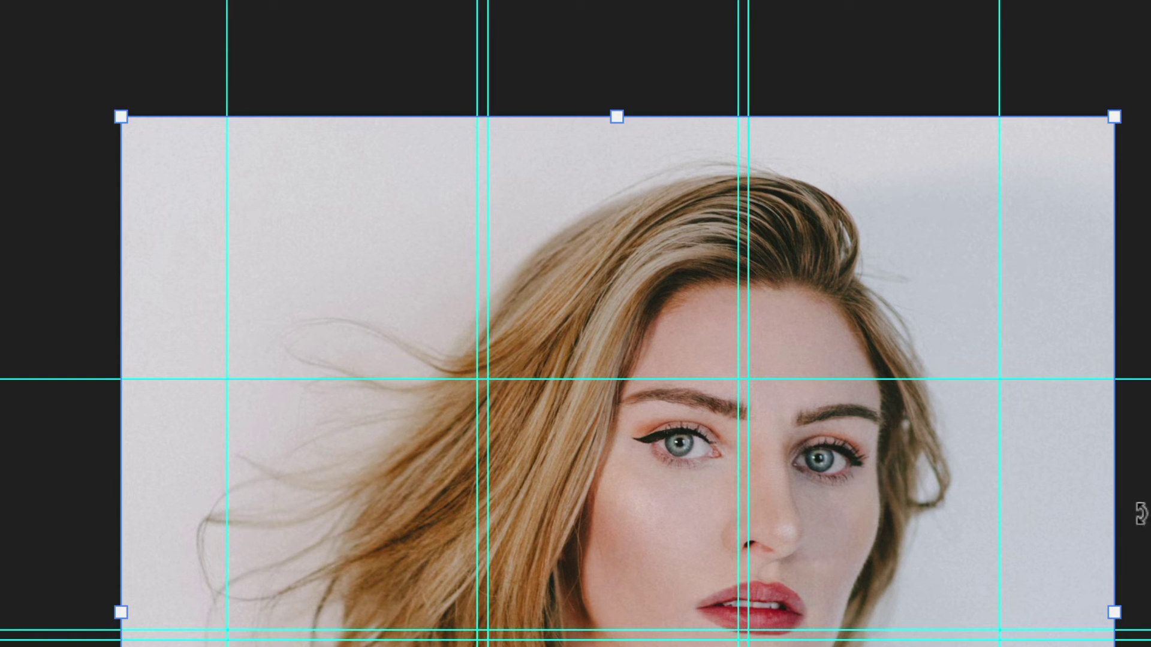
{"action": "left_click_drag", "start_coordinate": [613, 114], "coordinate": [611, 49]}
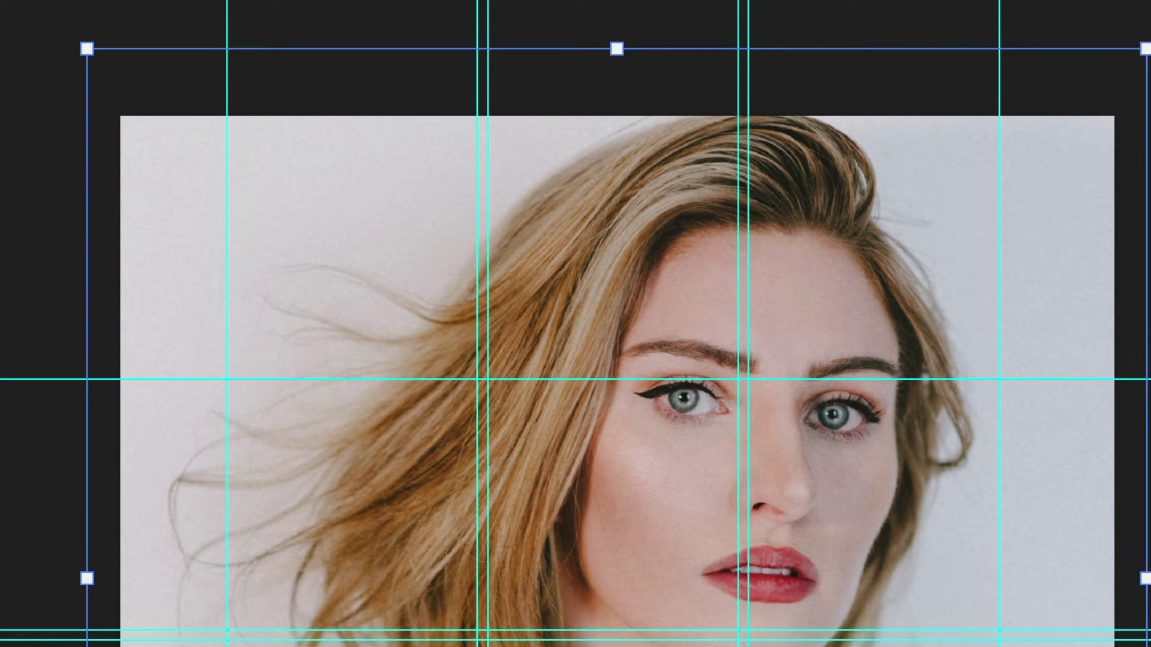
{"action": "left_click_drag", "start_coordinate": [617, 636], "coordinate": [617, 646]}
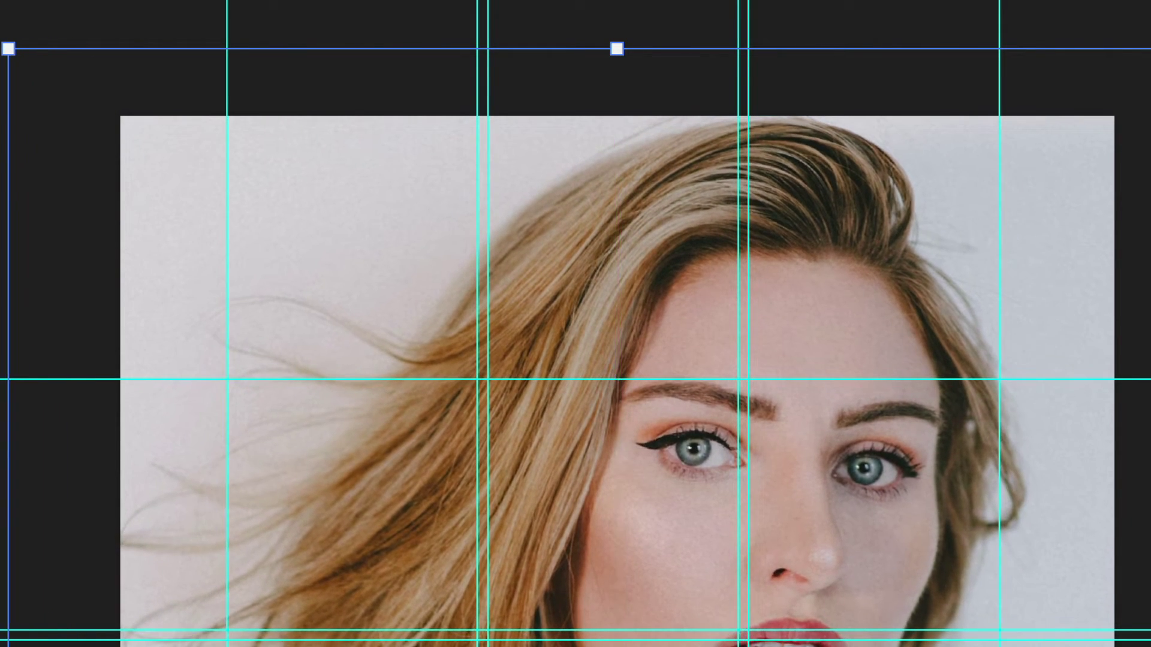
{"action": "key", "text": "Return"}
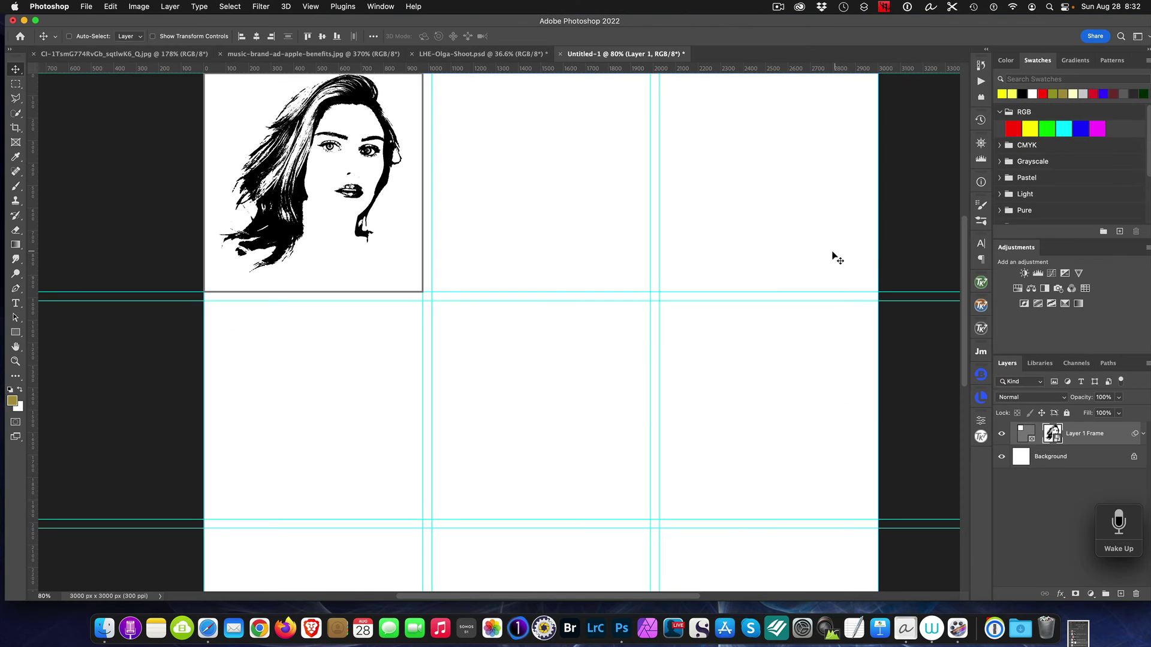
Duplicate the black-and-white portrait into the eight remaining cells of the 3 x 3 guide grid
{"action": "scroll", "coordinate": [826, 256], "scroll_direction": "down", "scroll_amount": 3}
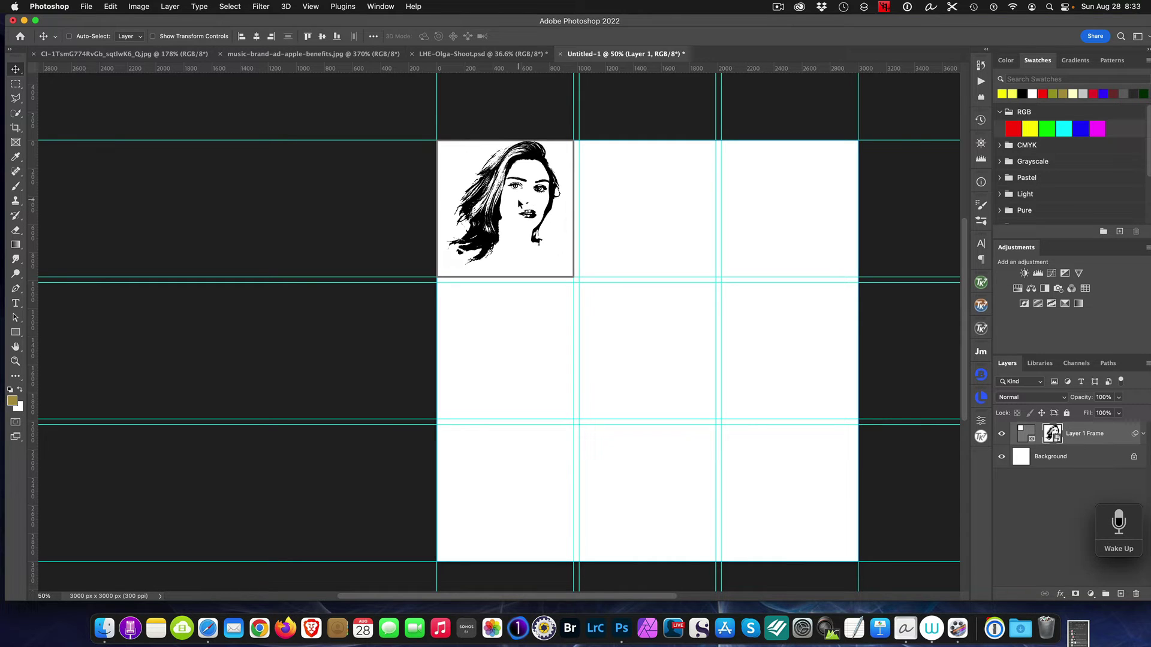
{"action": "left_click_drag", "start_coordinate": [518, 202], "coordinate": [660, 208]}
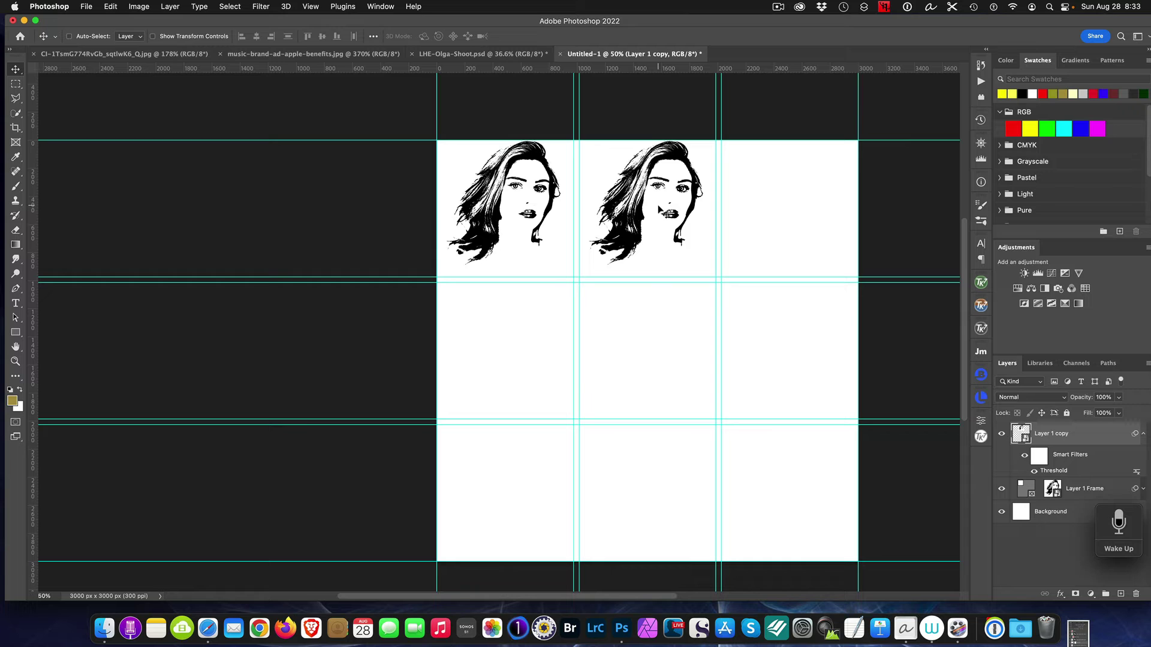
{"action": "left_click_drag", "start_coordinate": [659, 208], "coordinate": [686, 507]}
{"action": "left_click_drag", "start_coordinate": [812, 501], "coordinate": [843, 478]}
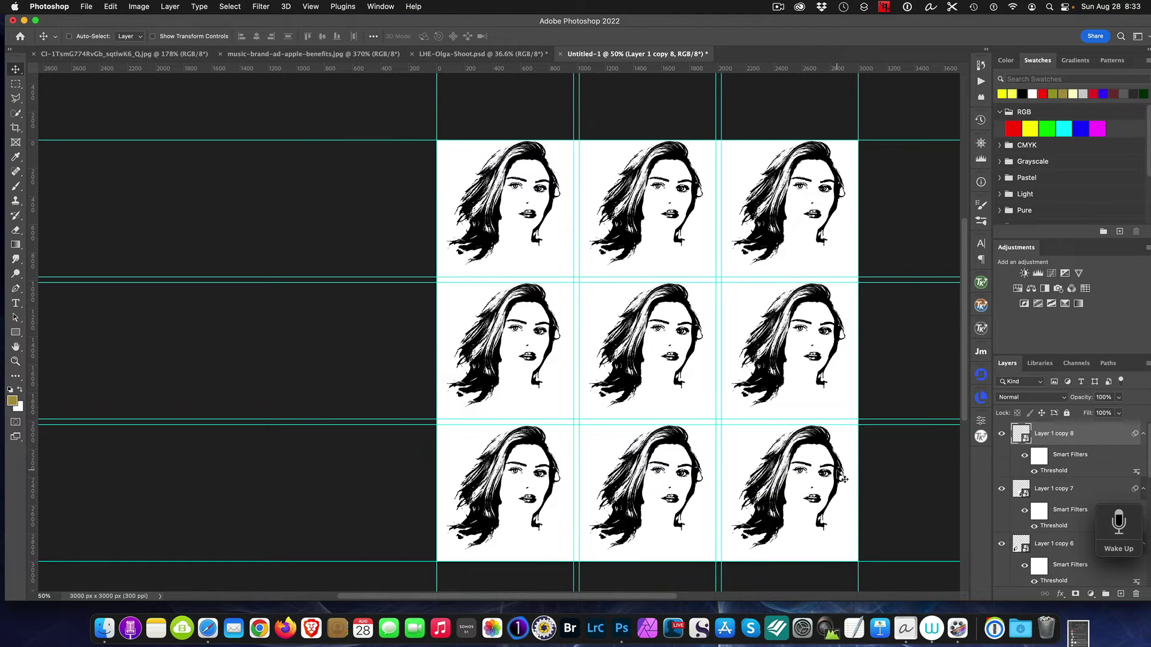
{"action": "scroll", "coordinate": [842, 478], "scroll_direction": "up", "scroll_amount": 2}
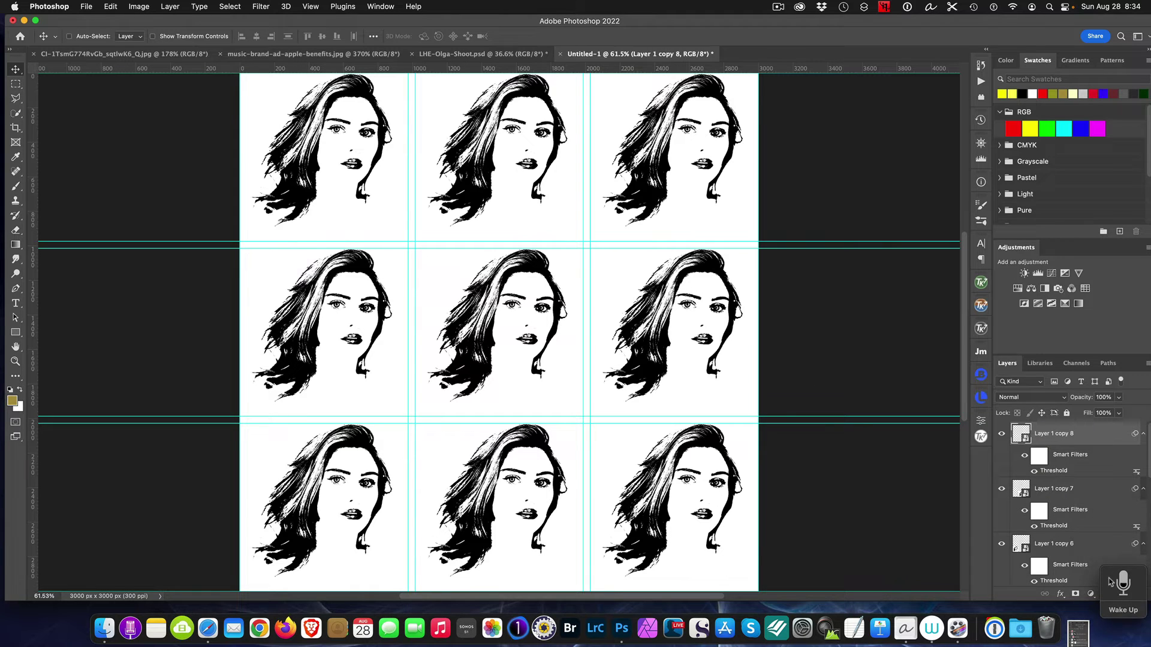
{"action": "left_click_drag", "start_coordinate": [1106, 520], "coordinate": [0, 427]}
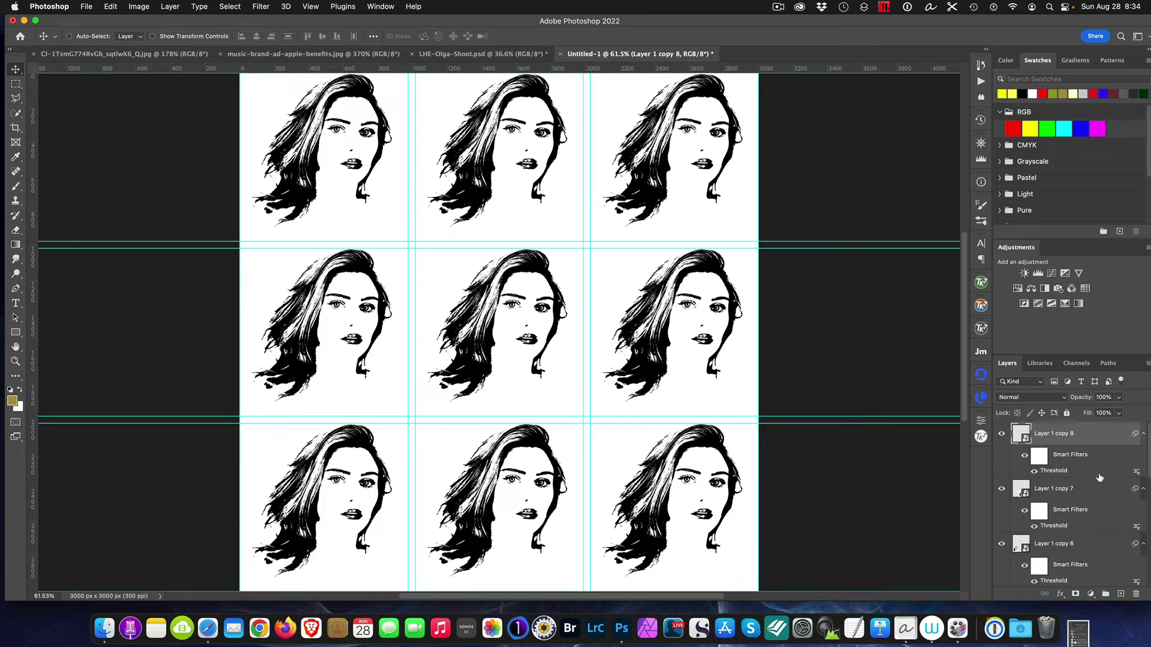
{"action": "scroll", "coordinate": [1101, 478], "scroll_direction": "down", "scroll_amount": 10}
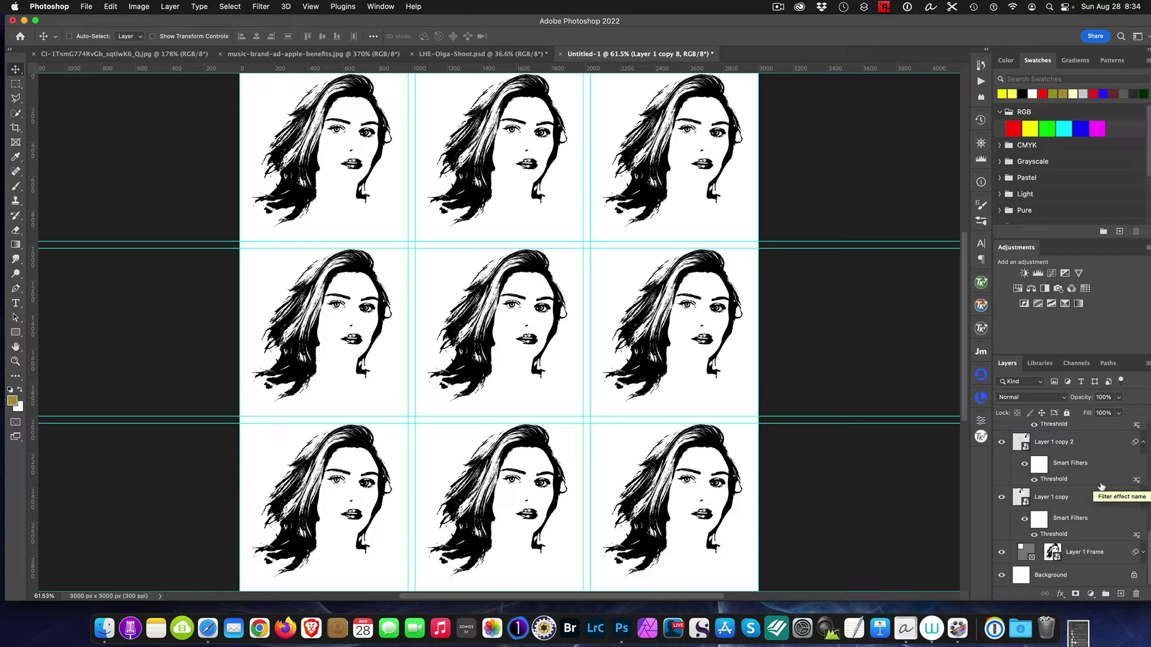
{"action": "scroll", "coordinate": [1100, 483], "scroll_direction": "up", "scroll_amount": 10}
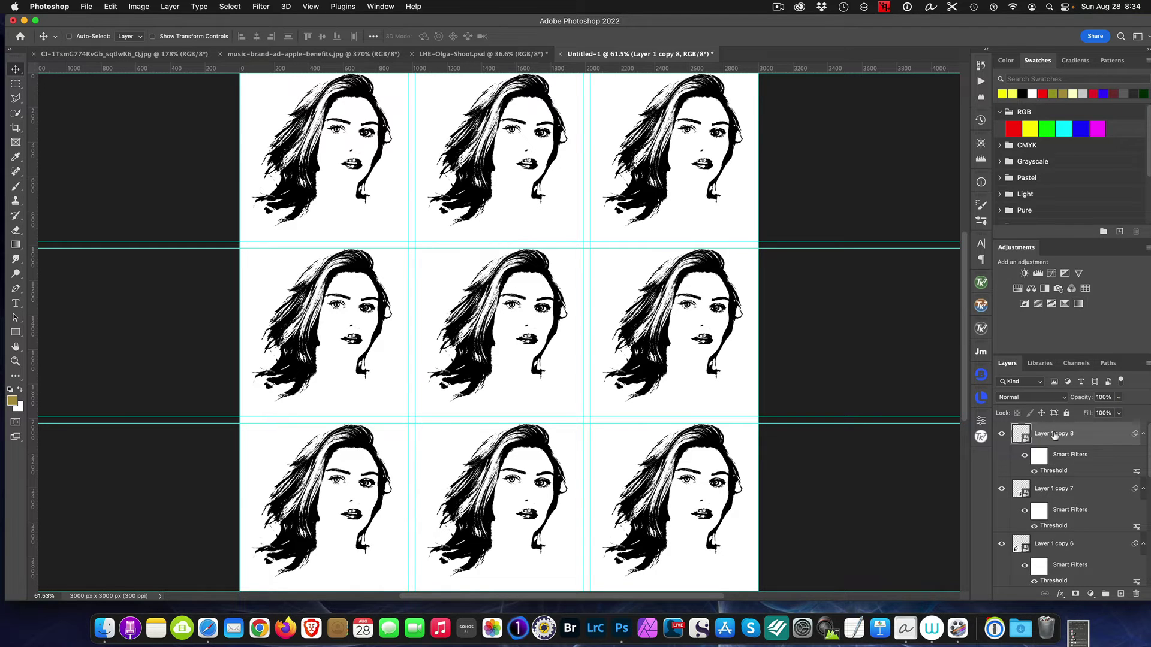
{"action": "left_click", "coordinate": [1078, 305]}
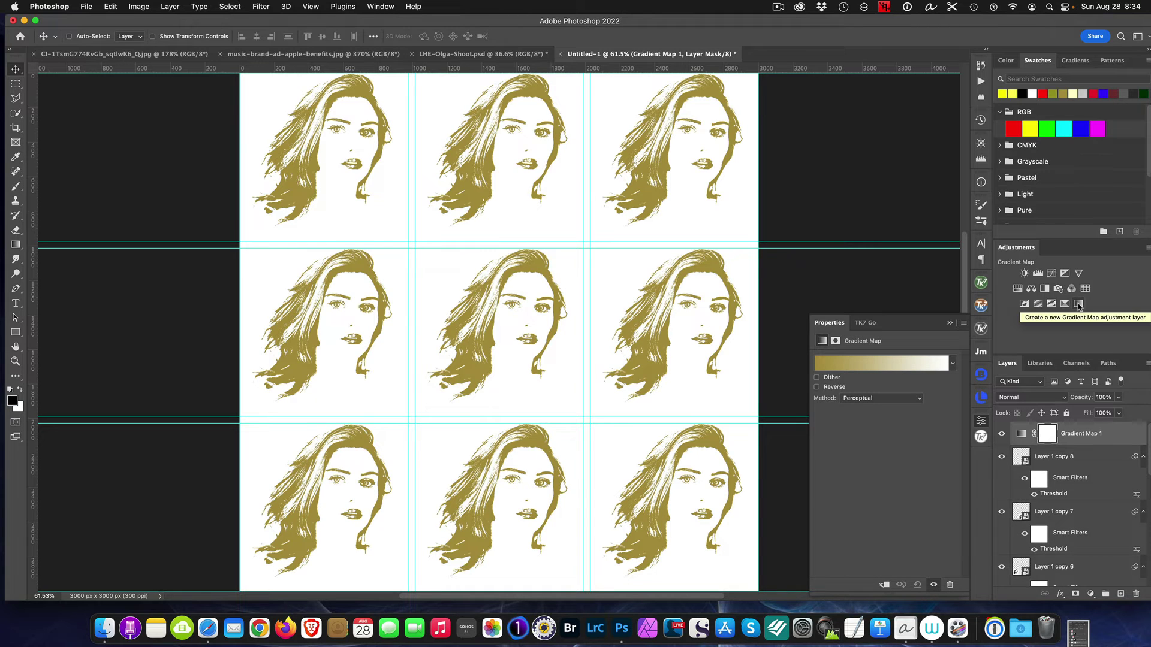
{"action": "left_click", "coordinate": [951, 324]}
{"action": "left_click_drag", "start_coordinate": [1059, 433], "coordinate": [1136, 589]}
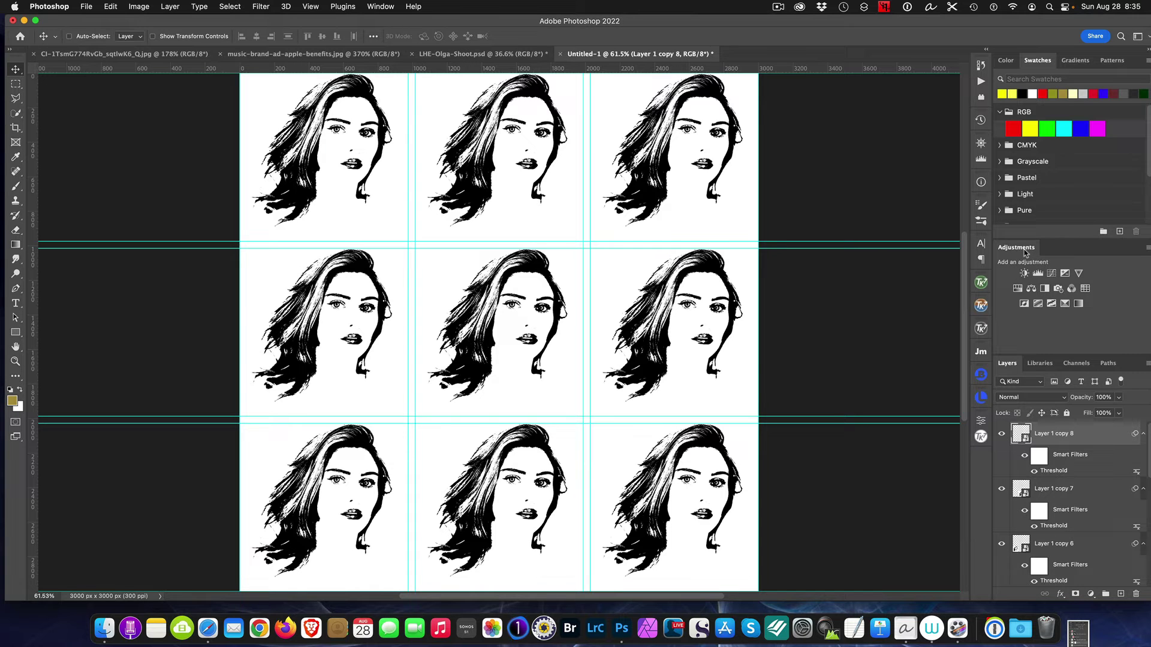
{"action": "left_click", "coordinate": [374, 7]}
{"action": "left_click", "coordinate": [376, 8]}
{"action": "left_click", "coordinate": [380, 9]}
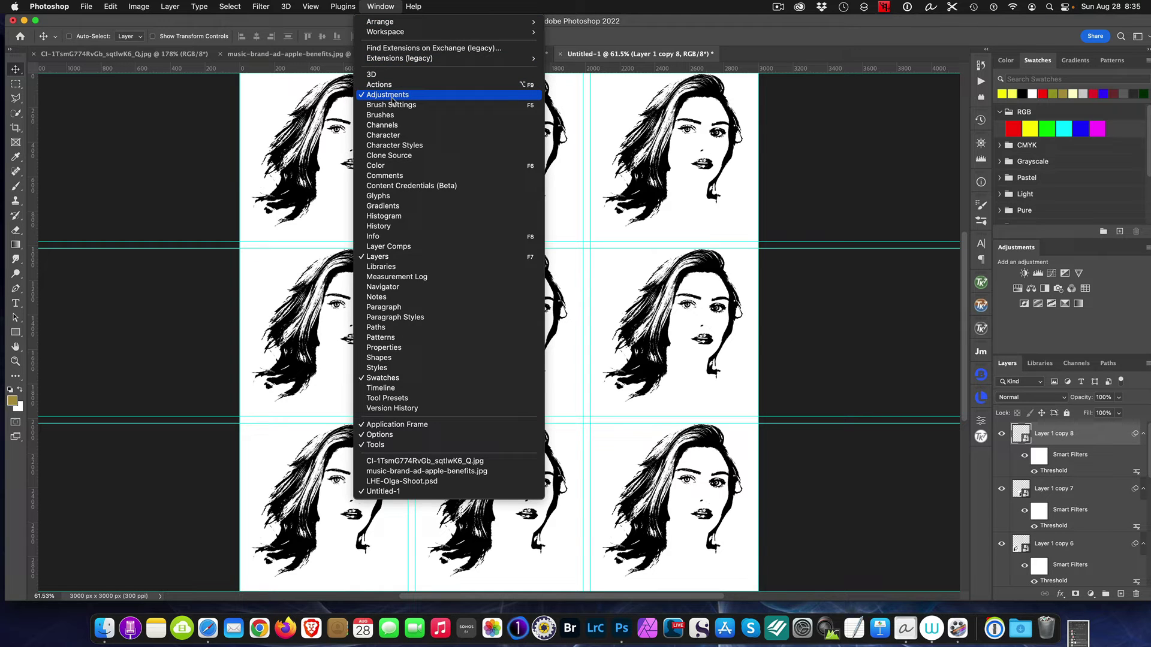
{"action": "left_click", "coordinate": [688, 6]}
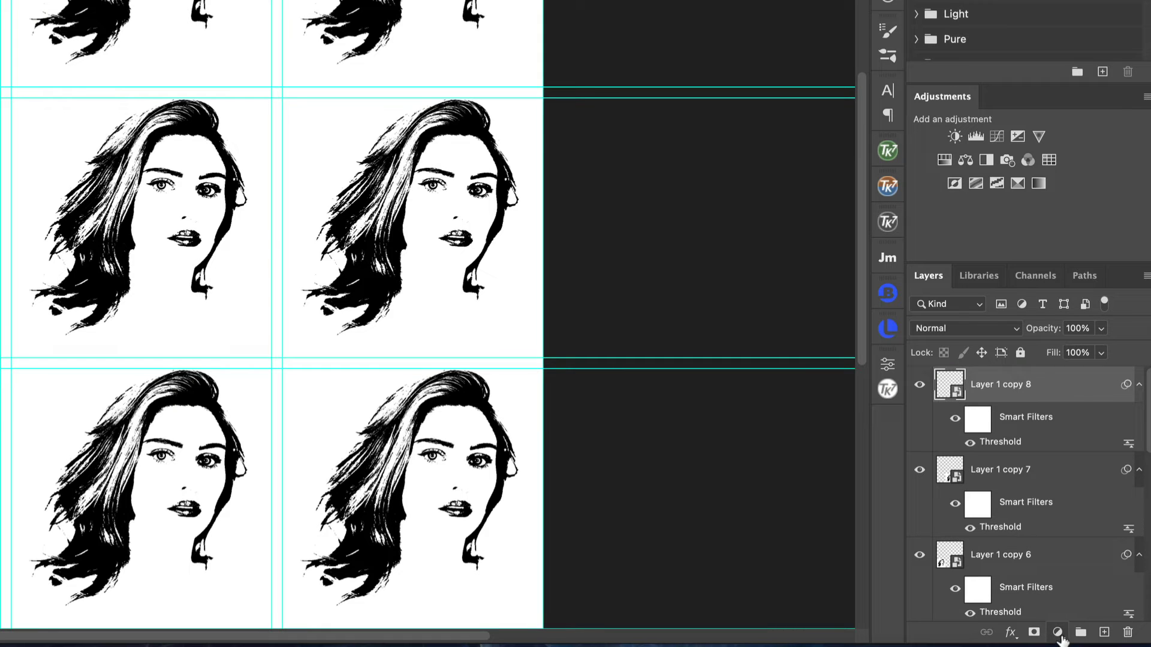
Add a Gradient Map adjustment layer above Layer 1 copy 8 and apply the black-to-white Foreground to Background preset
{"action": "left_click", "coordinate": [1058, 633]}
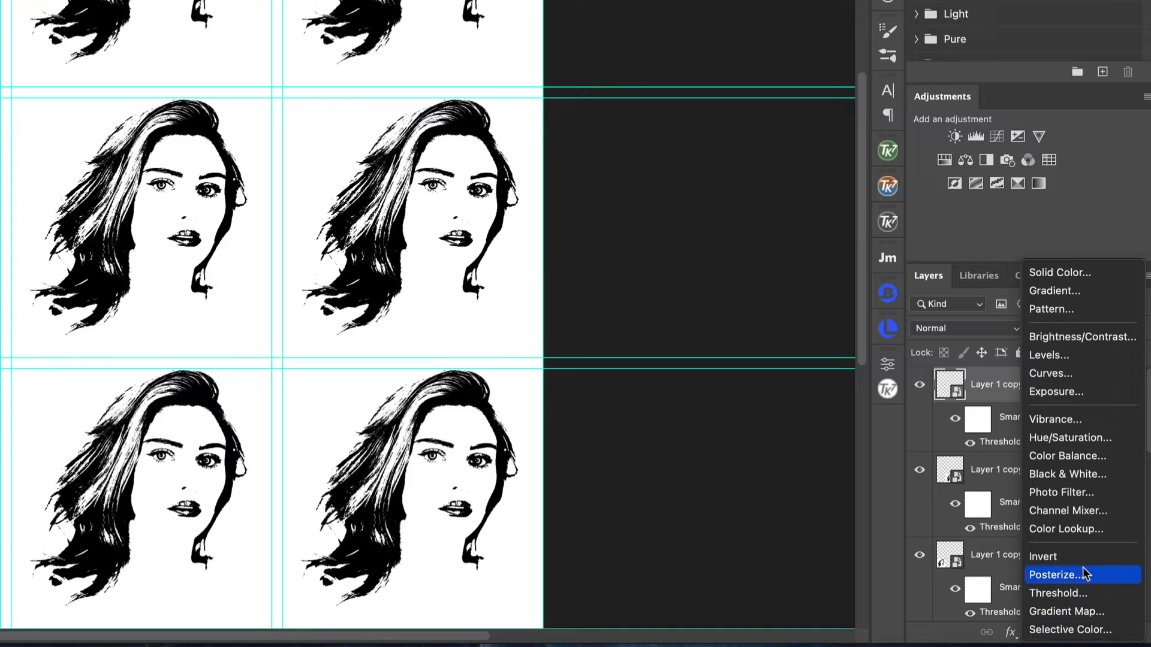
{"action": "left_click", "coordinate": [1086, 612]}
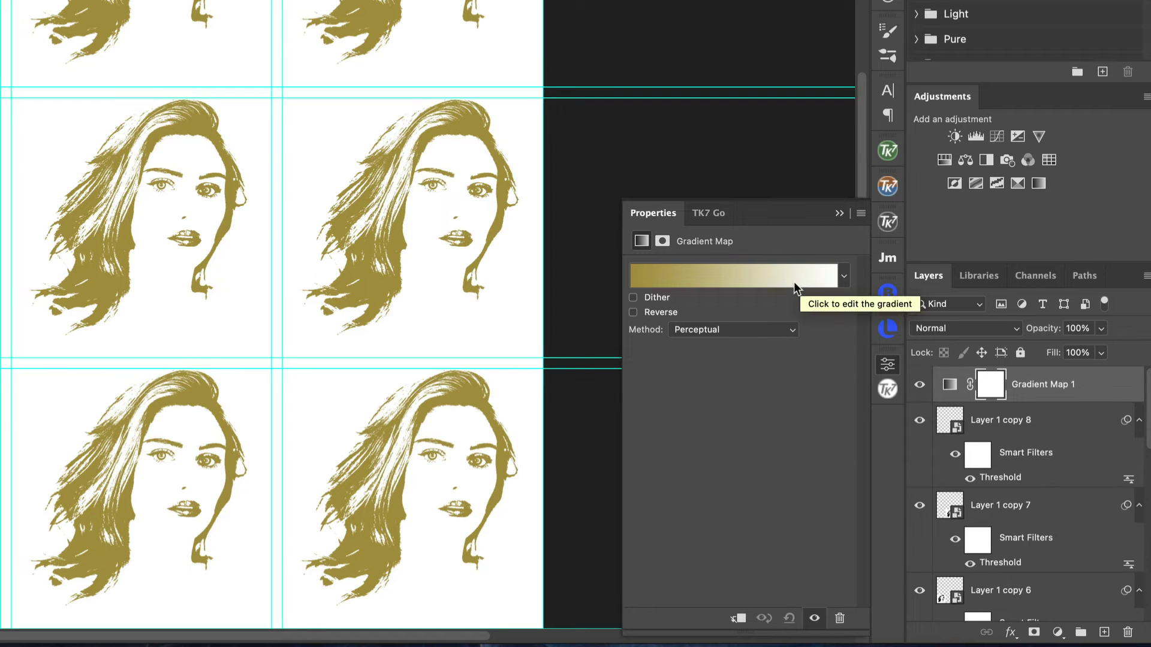
{"action": "left_click", "coordinate": [843, 276]}
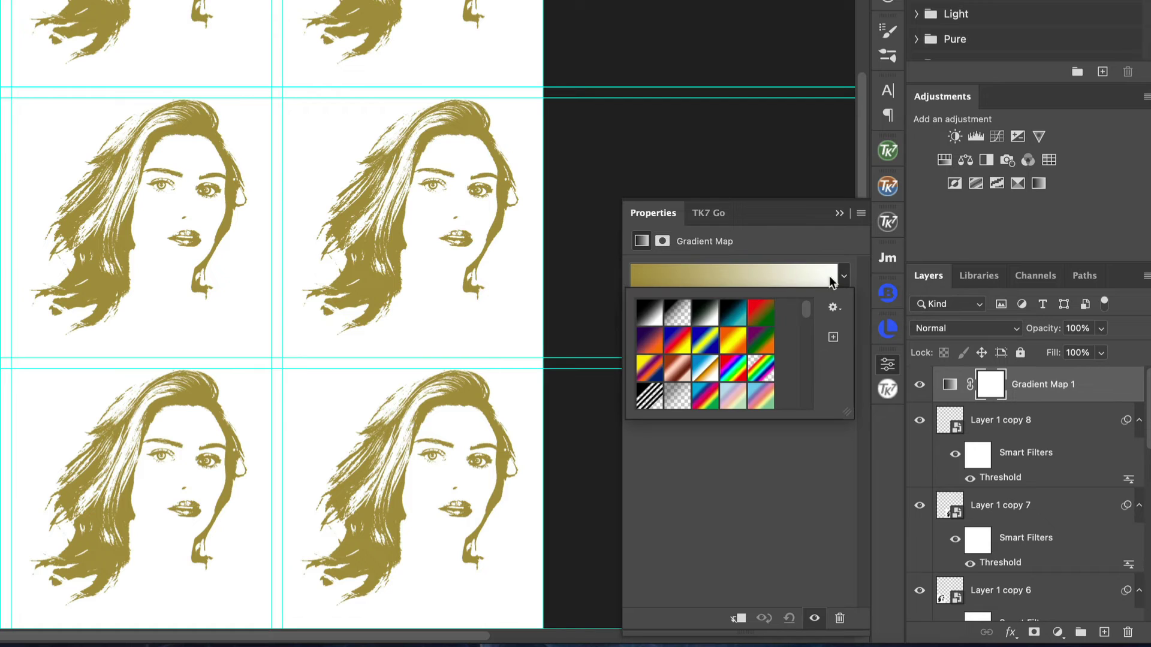
{"action": "left_click", "coordinate": [656, 313]}
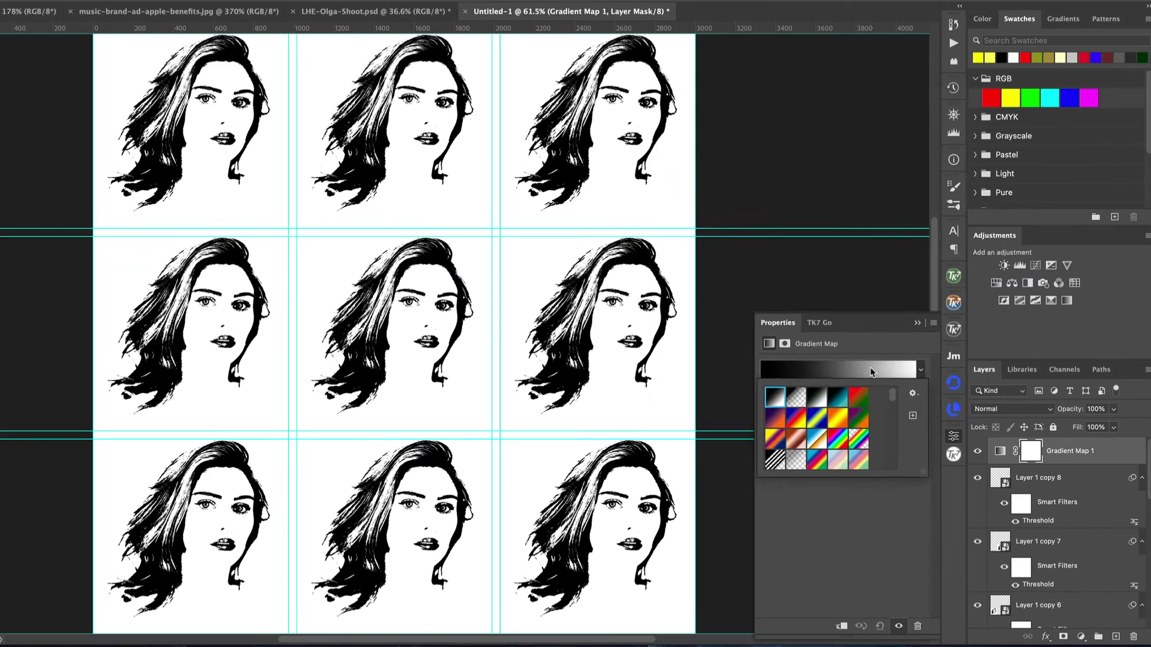
Change the gradient's white end stop to yellow ffff00 at location 100%
{"action": "left_click", "coordinate": [782, 279]}
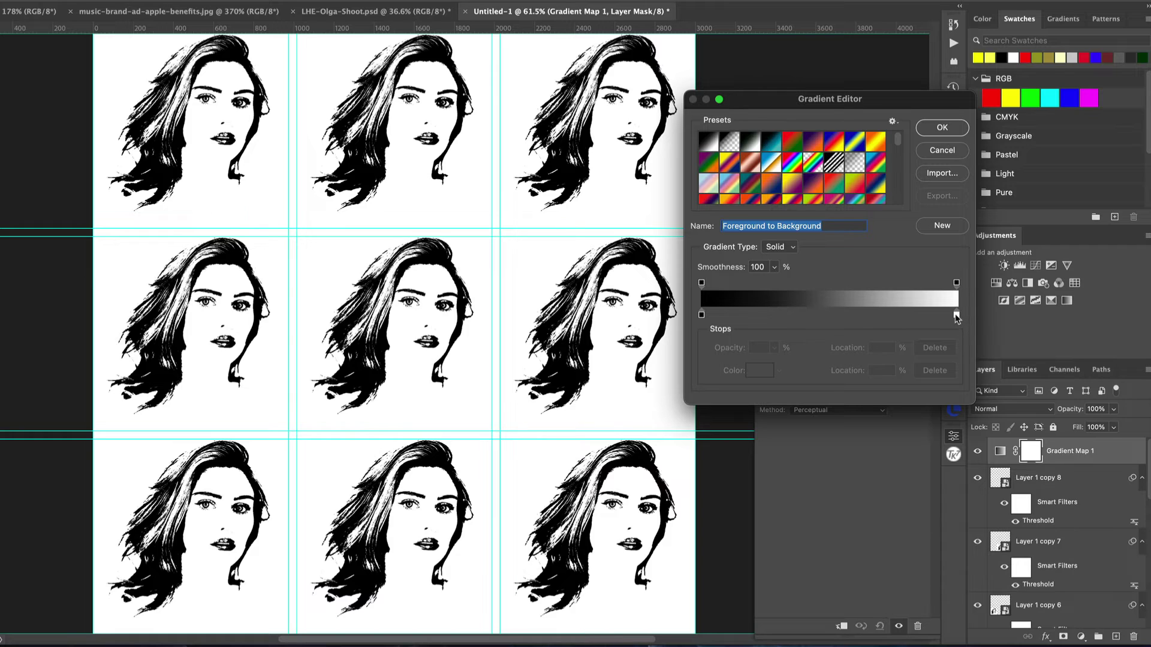
{"action": "left_click", "coordinate": [956, 314]}
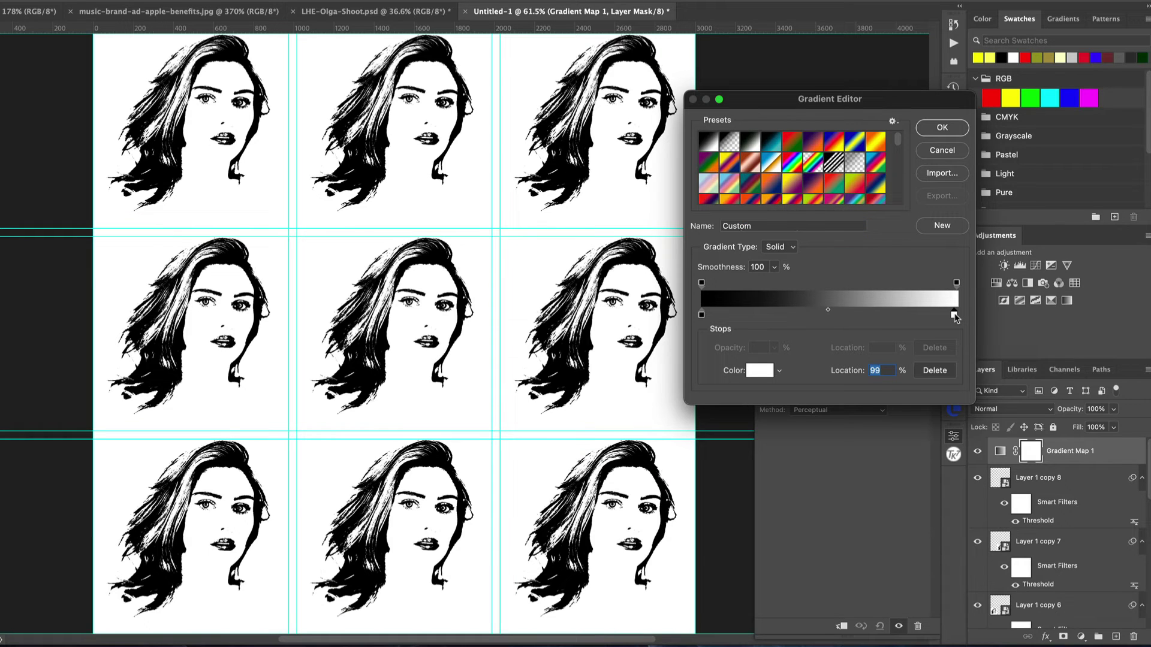
{"action": "left_click", "coordinate": [760, 370]}
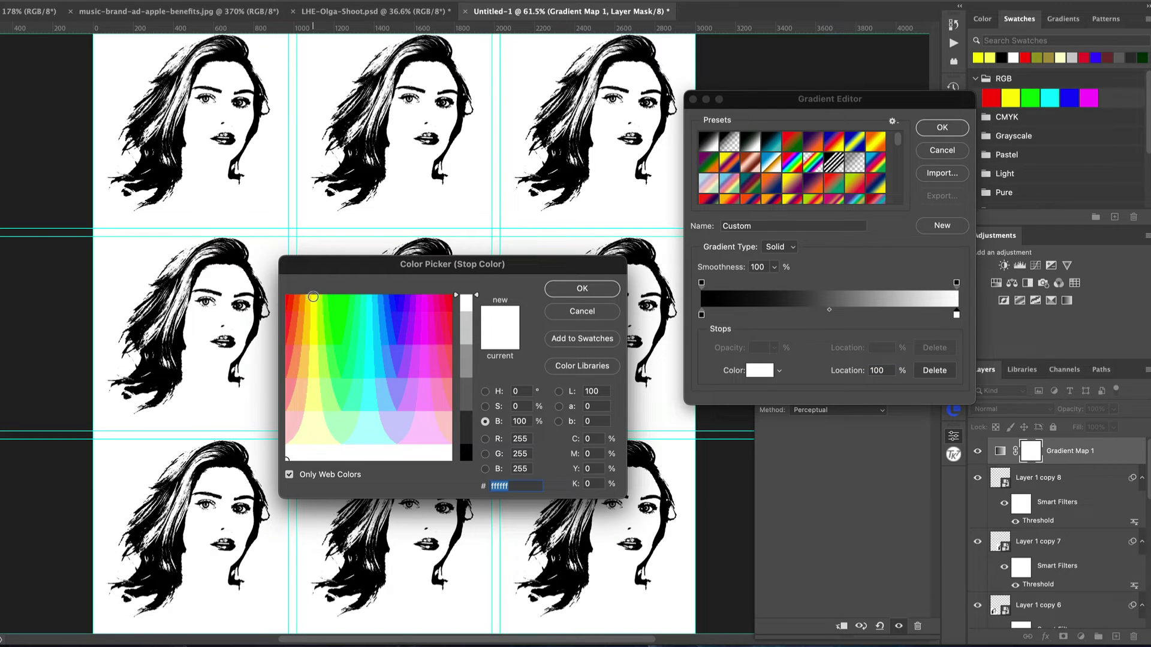
{"action": "left_click", "coordinate": [313, 297]}
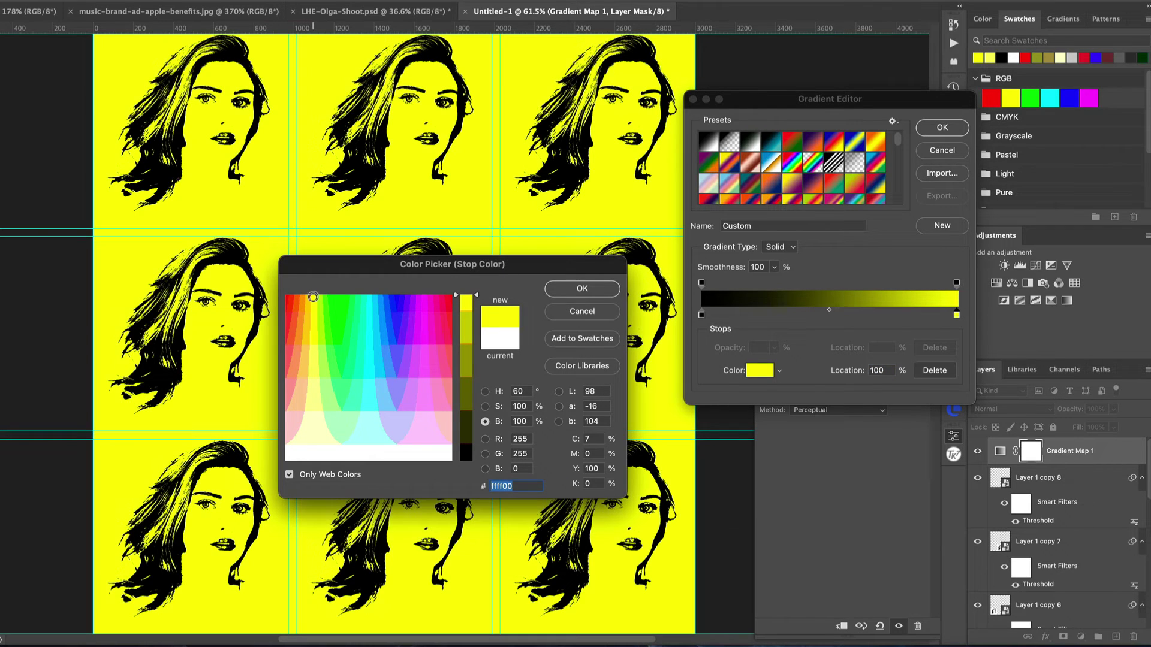
{"action": "left_click", "coordinate": [566, 288]}
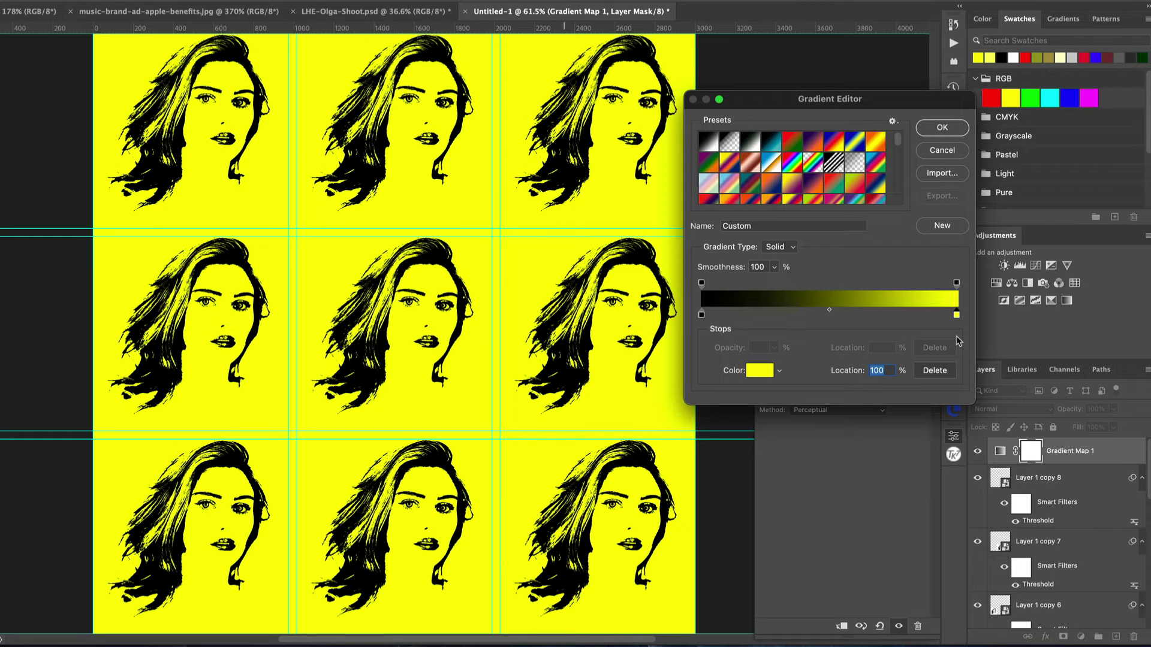
{"action": "left_click", "coordinate": [943, 127]}
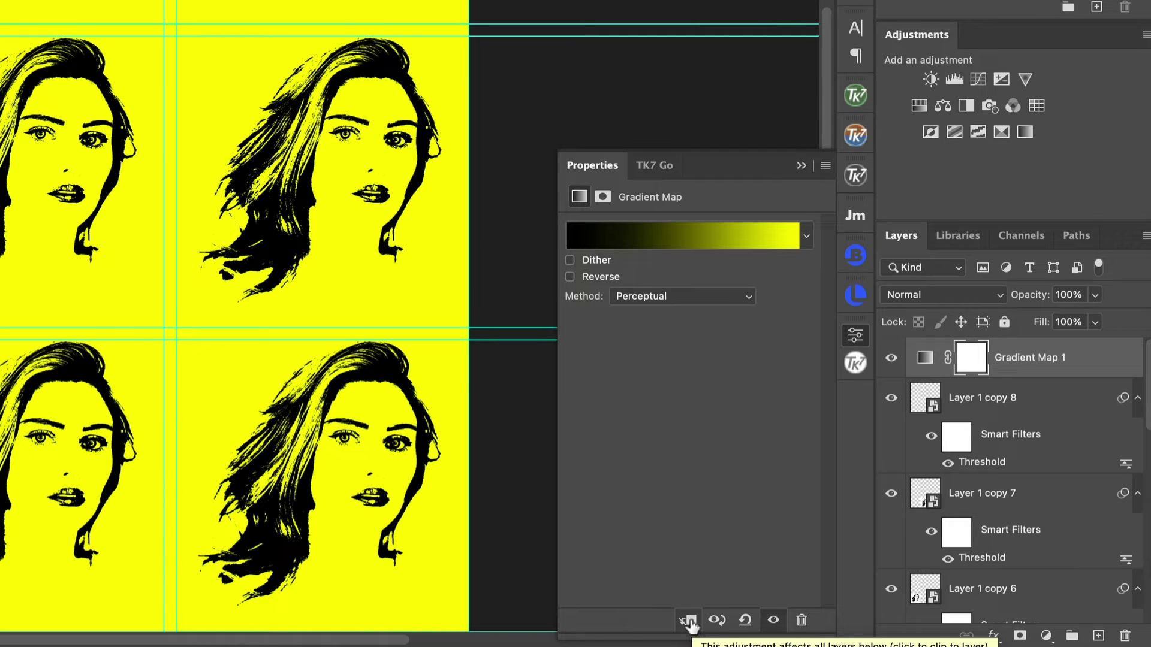
Clip the yellow Gradient Map to Layer 1 copy 8 so it colors only the lower-right portrait, and collapse its properties
{"action": "left_click", "coordinate": [689, 624]}
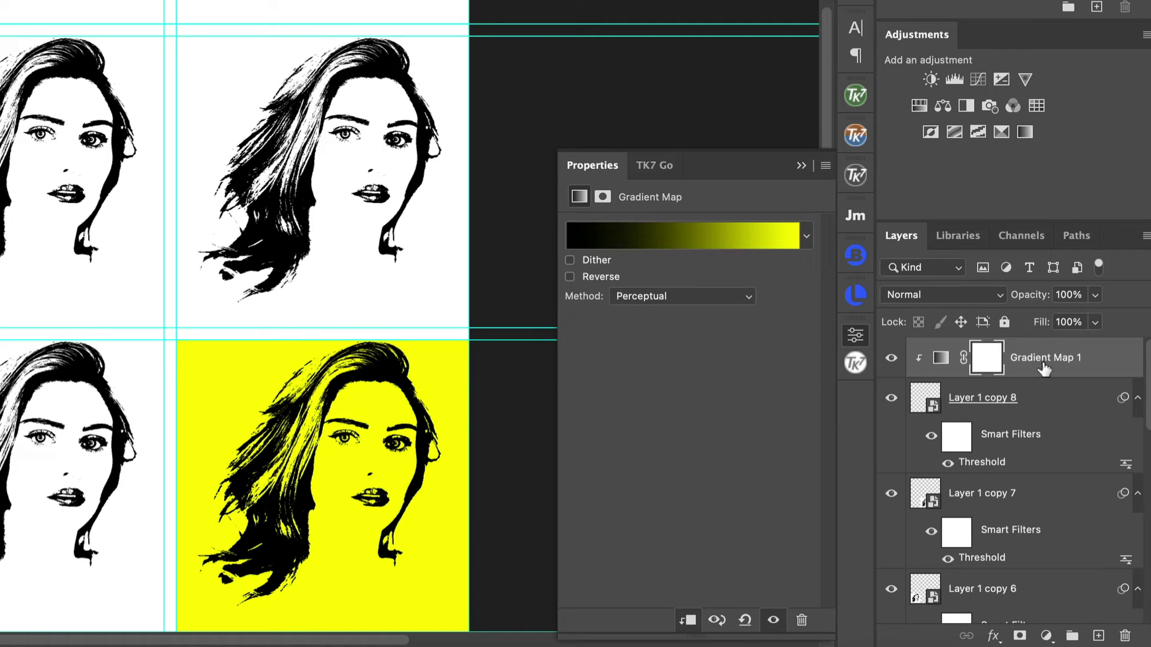
{"action": "left_click", "coordinate": [920, 377], "text": "alt"}
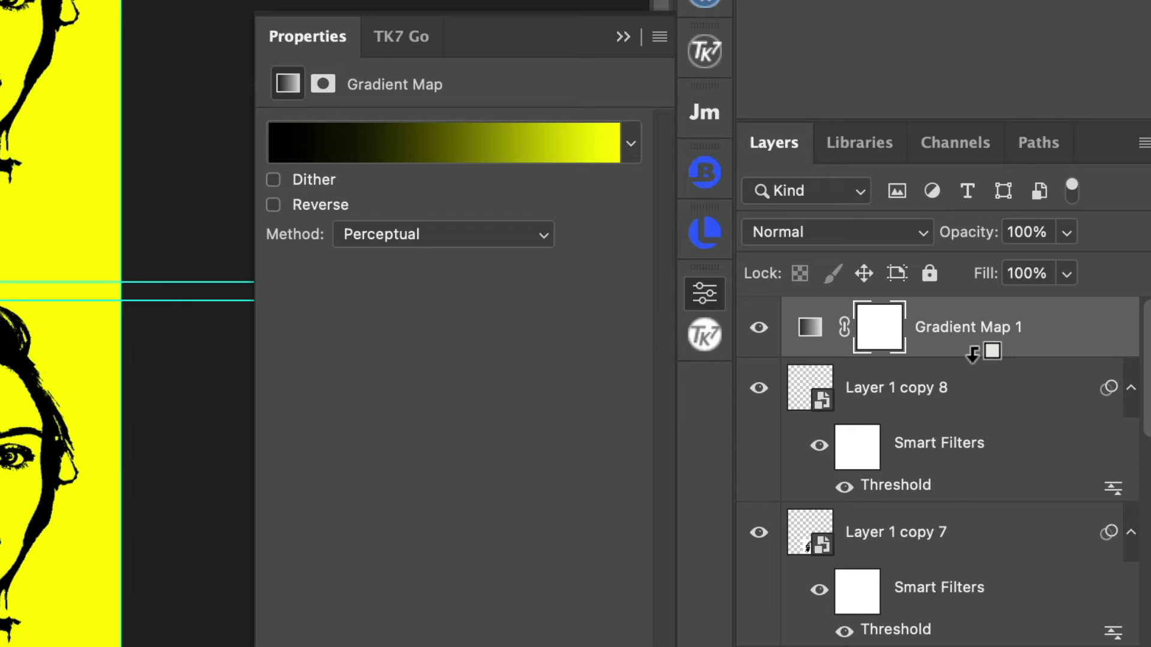
{"action": "left_click", "coordinate": [973, 354], "text": "alt"}
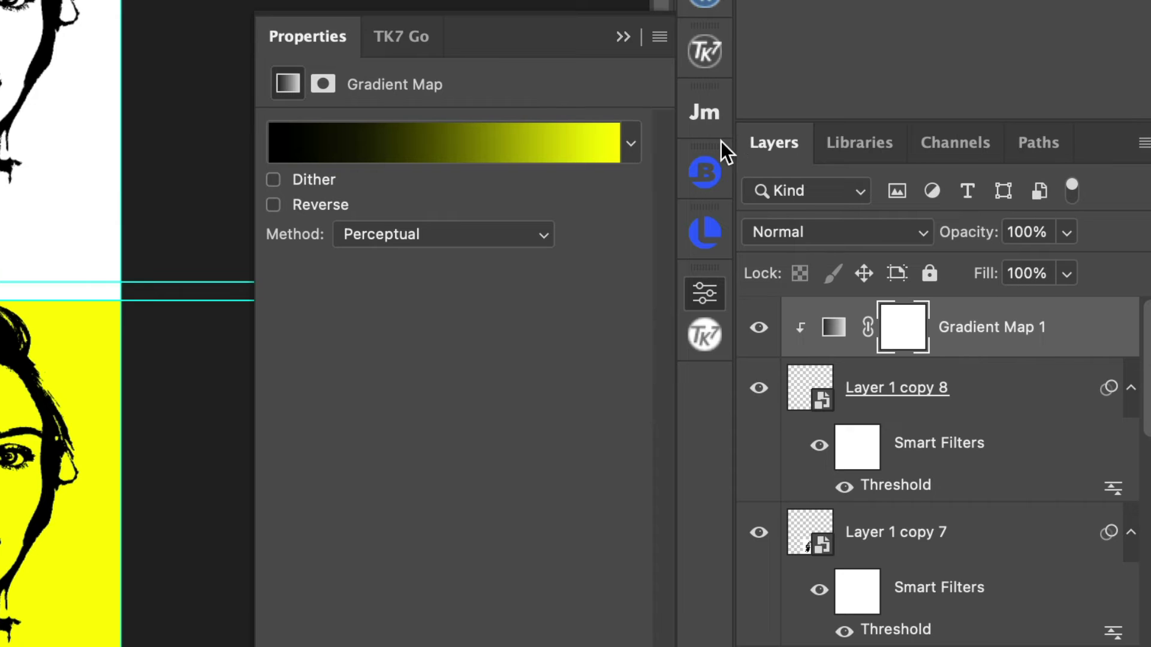
{"action": "left_click", "coordinate": [623, 37]}
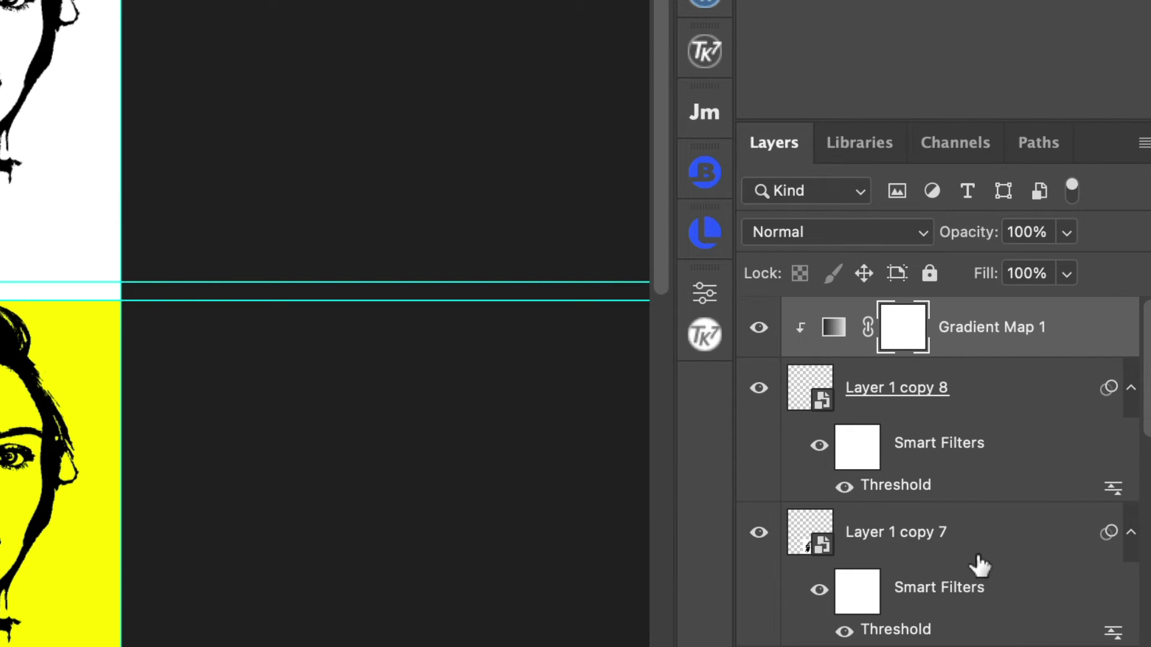
Make the Layers panel taller and select Layer 1 copy 7, the portrait in the middle of the bottom row
{"action": "scroll", "coordinate": [991, 534], "scroll_direction": "down", "scroll_amount": 1}
{"action": "scroll", "coordinate": [992, 534], "scroll_direction": "up", "scroll_amount": 1}
{"action": "left_click_drag", "start_coordinate": [923, 118], "coordinate": [913, 29]}
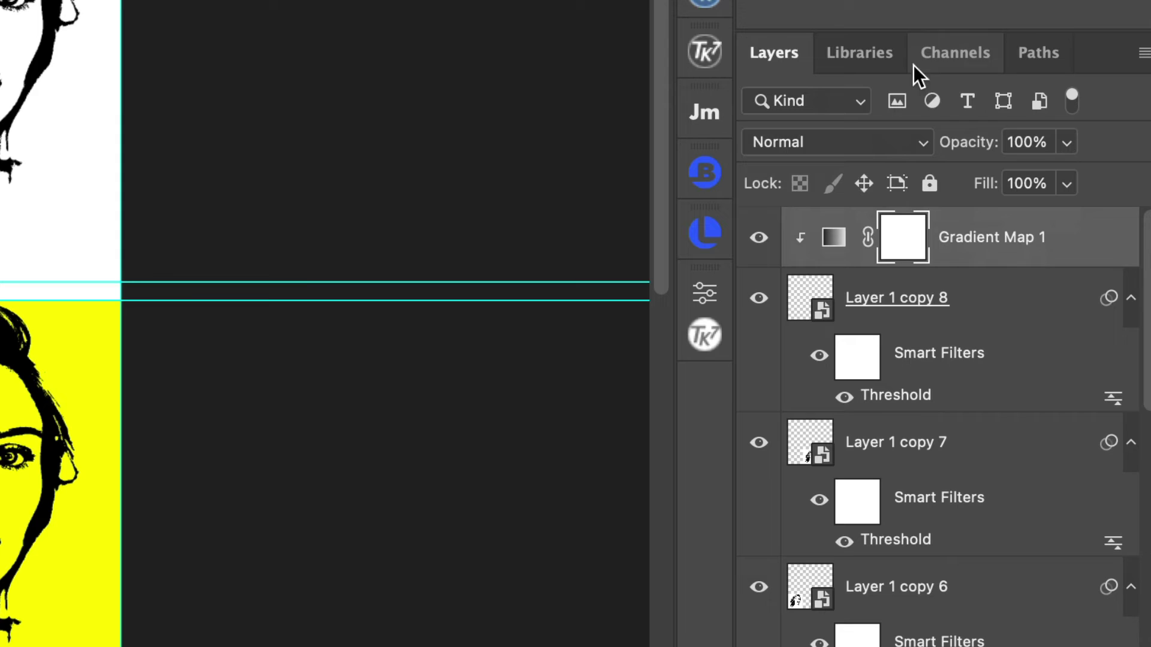
{"action": "left_click", "coordinate": [926, 453]}
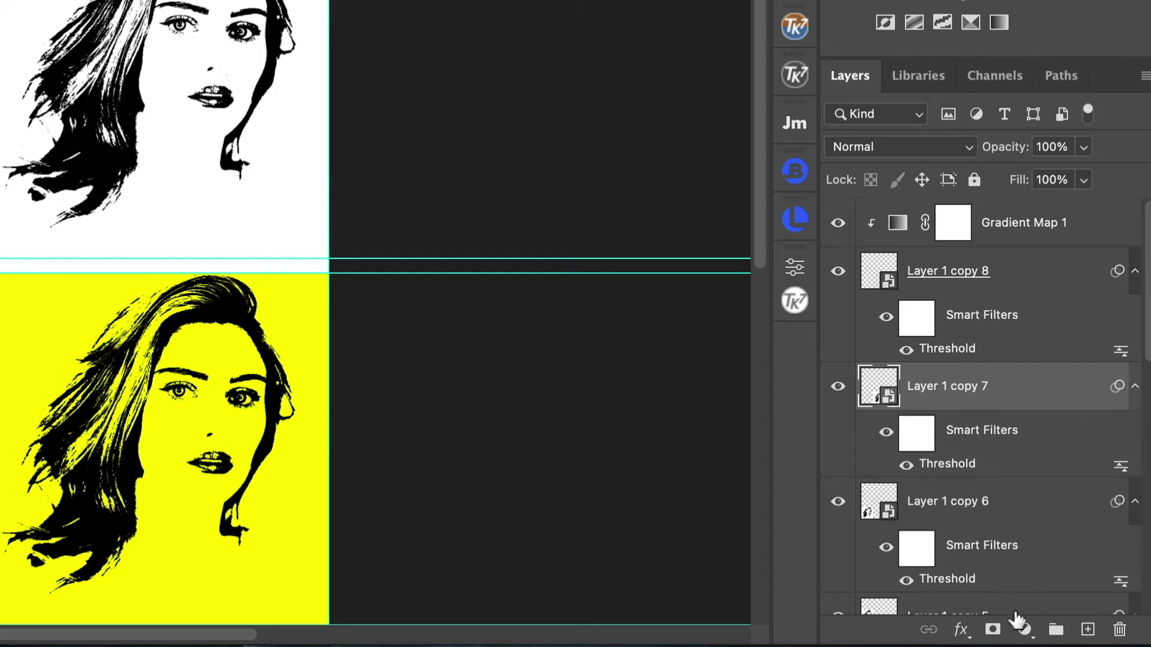
Hide the Adjustments panel and show it again
{"action": "left_click", "coordinate": [1026, 633]}
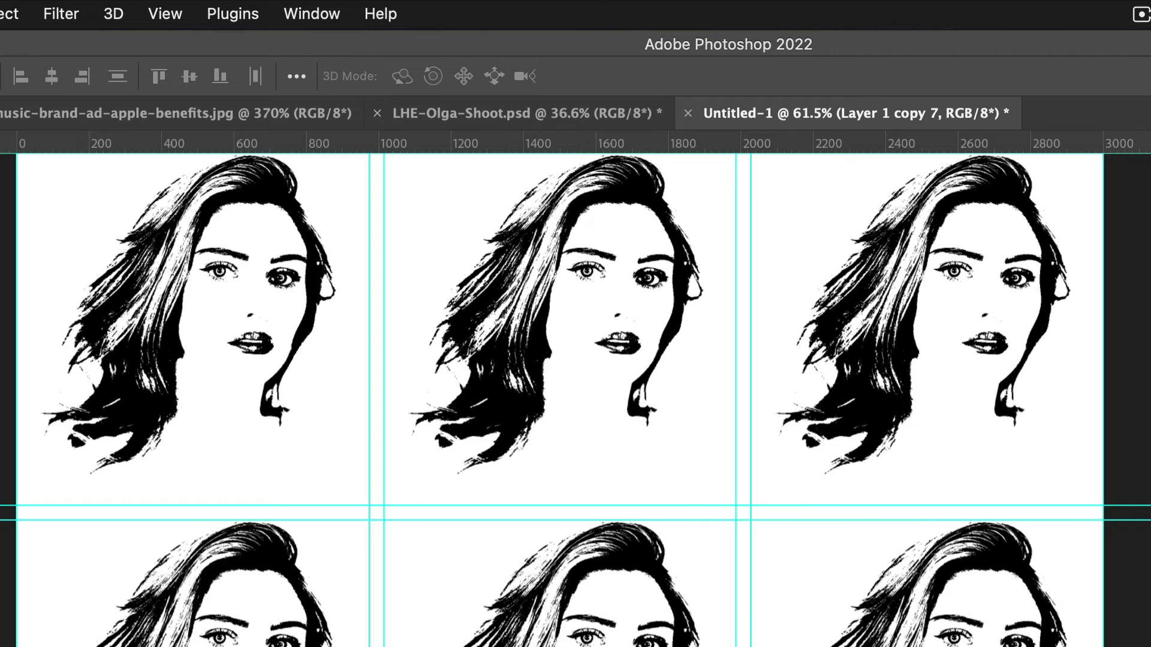
{"action": "left_click", "coordinate": [334, 17]}
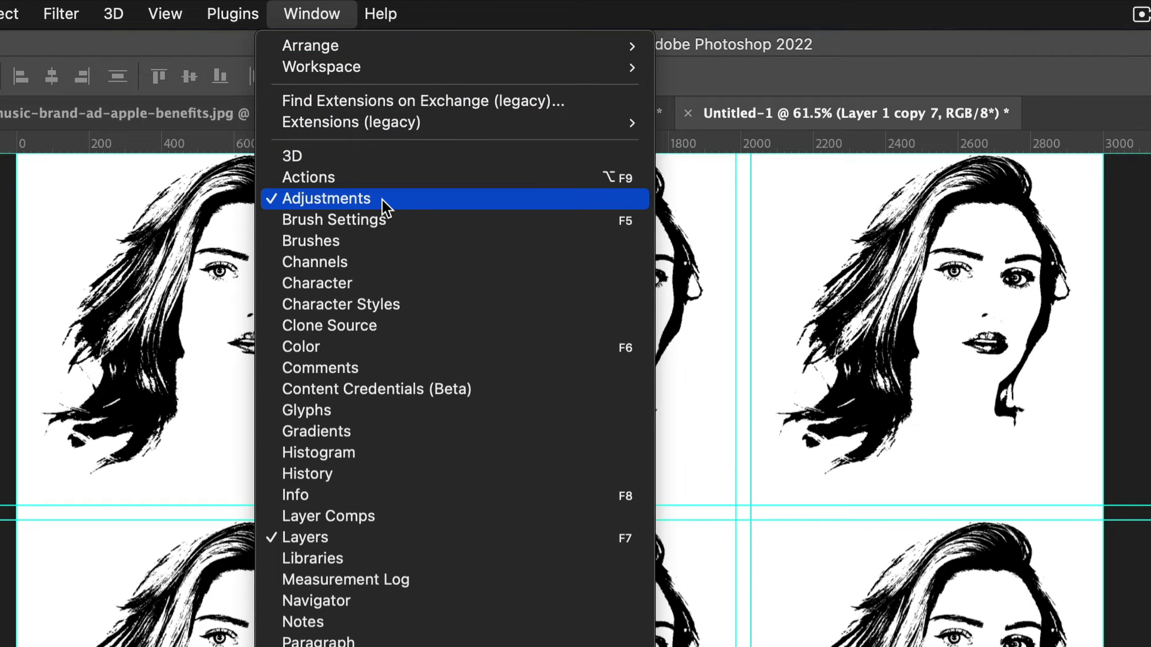
{"action": "left_click", "coordinate": [393, 368]}
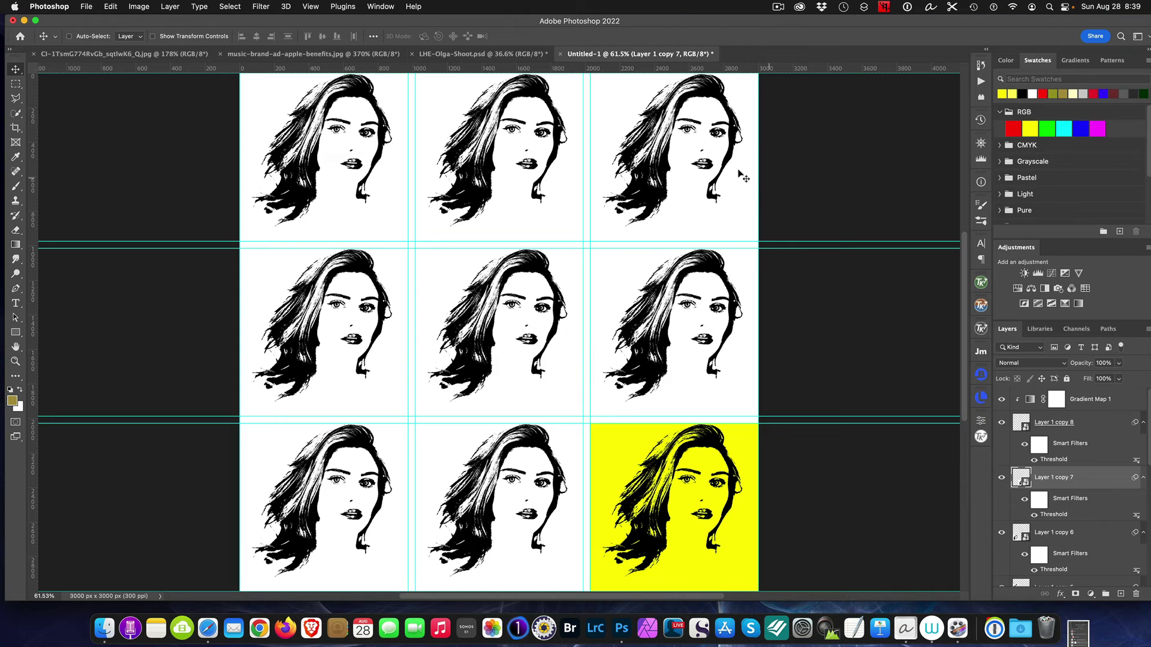
{"action": "left_click", "coordinate": [391, 7]}
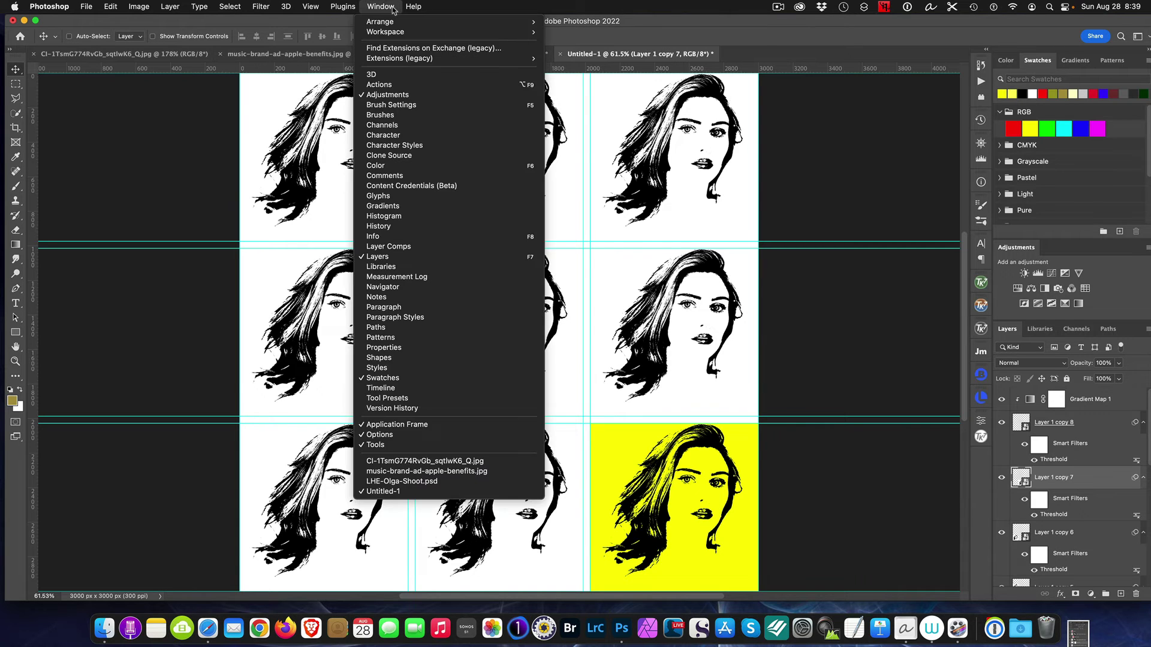
{"action": "left_click", "coordinate": [405, 96]}
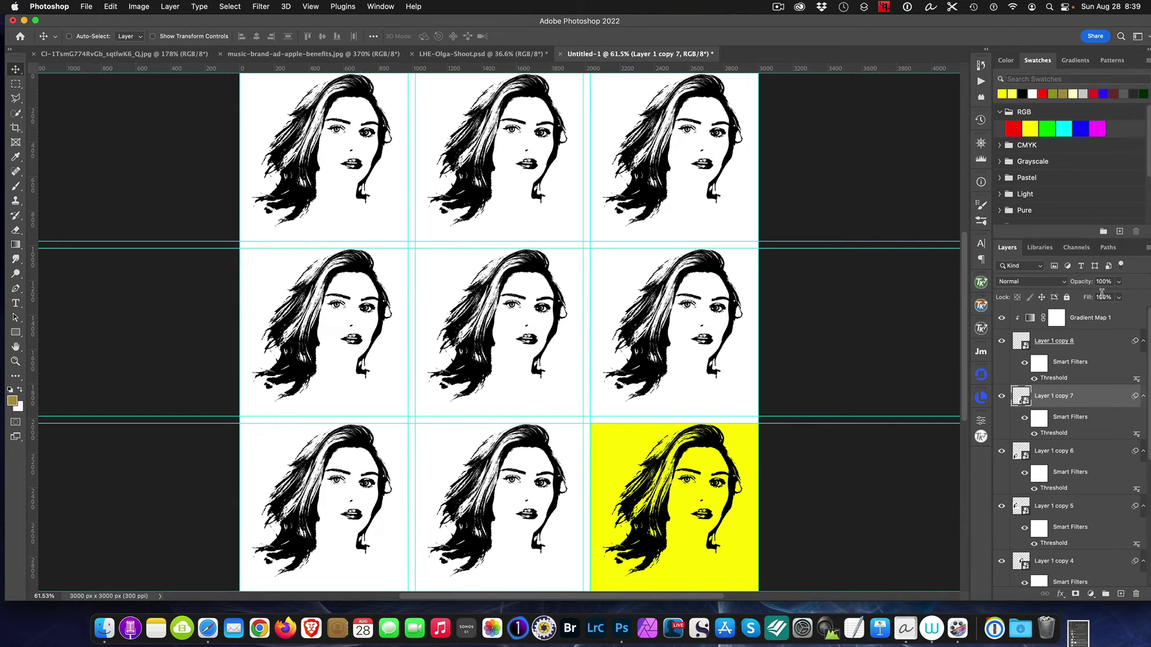
{"action": "left_click", "coordinate": [384, 7]}
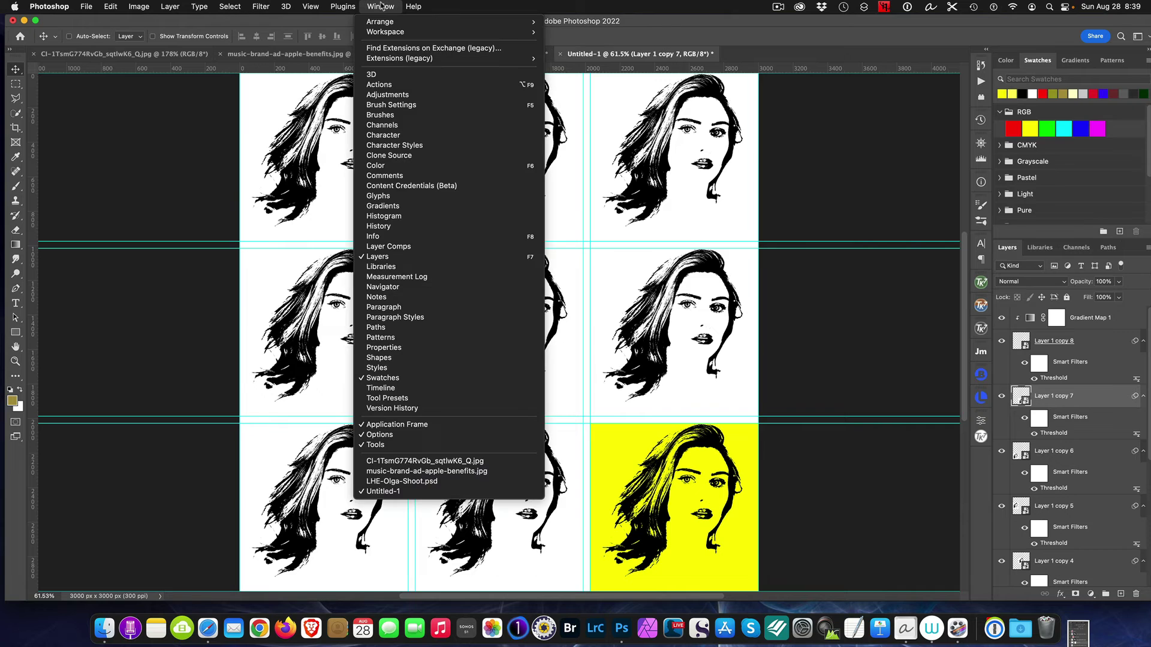
{"action": "left_click", "coordinate": [396, 95]}
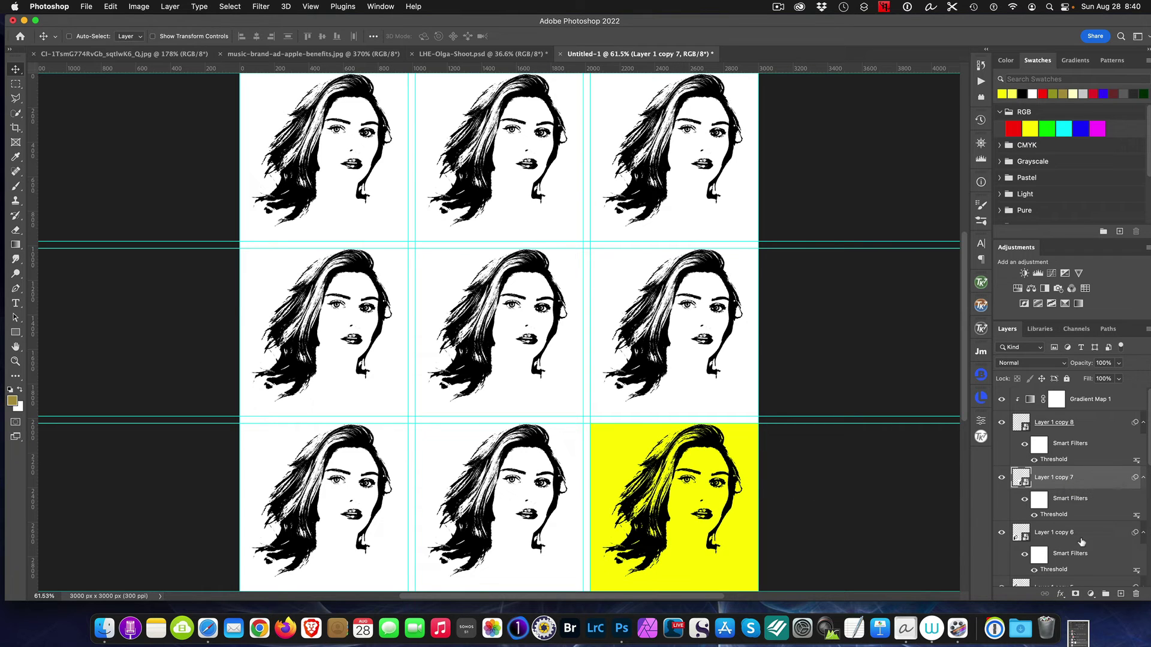
Add a Gradient Map with the black-to-teal preset above Layer 1 copy 7 and clip it to that portrait
{"action": "left_click", "coordinate": [1078, 303]}
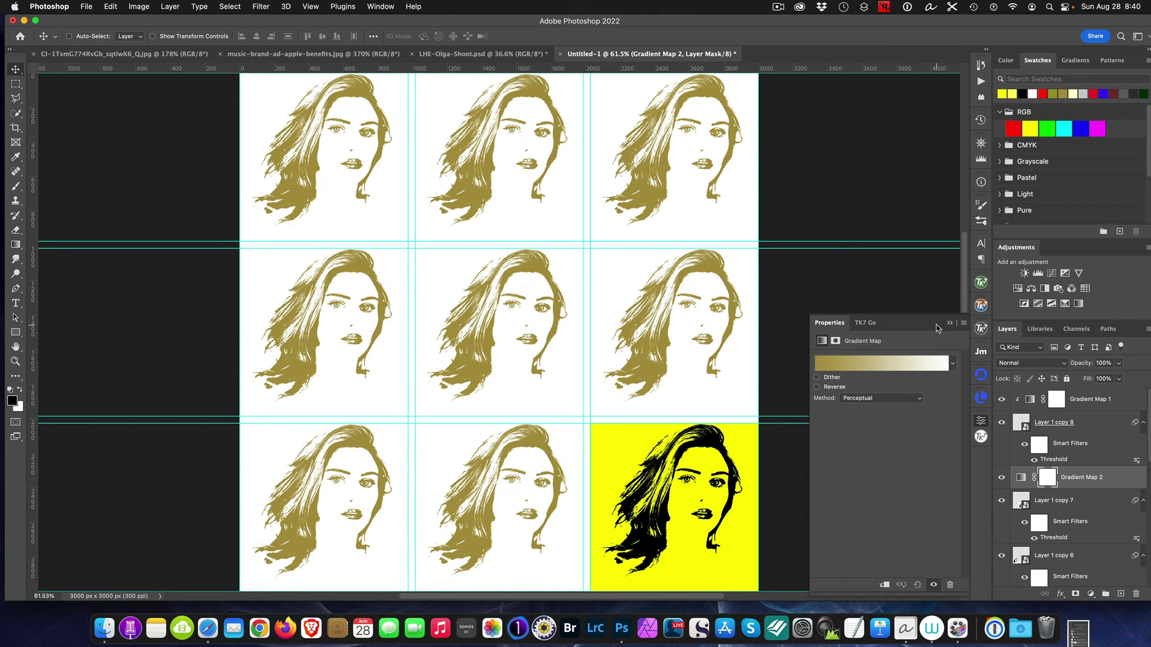
{"action": "left_click", "coordinate": [953, 363]}
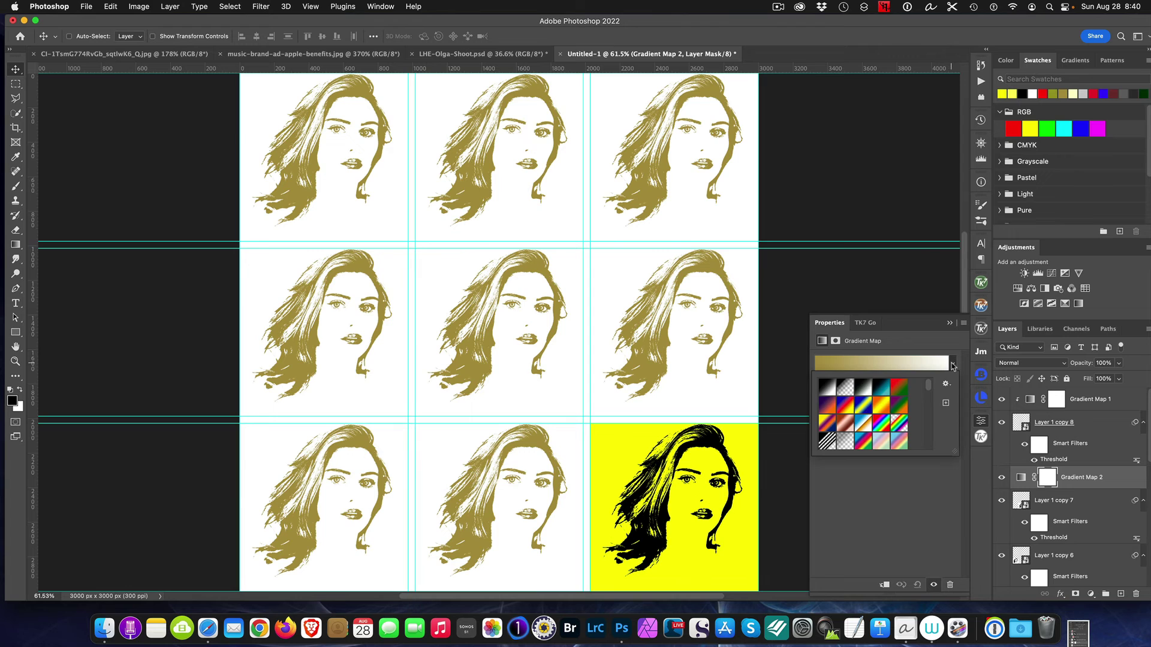
{"action": "left_click", "coordinate": [886, 388]}
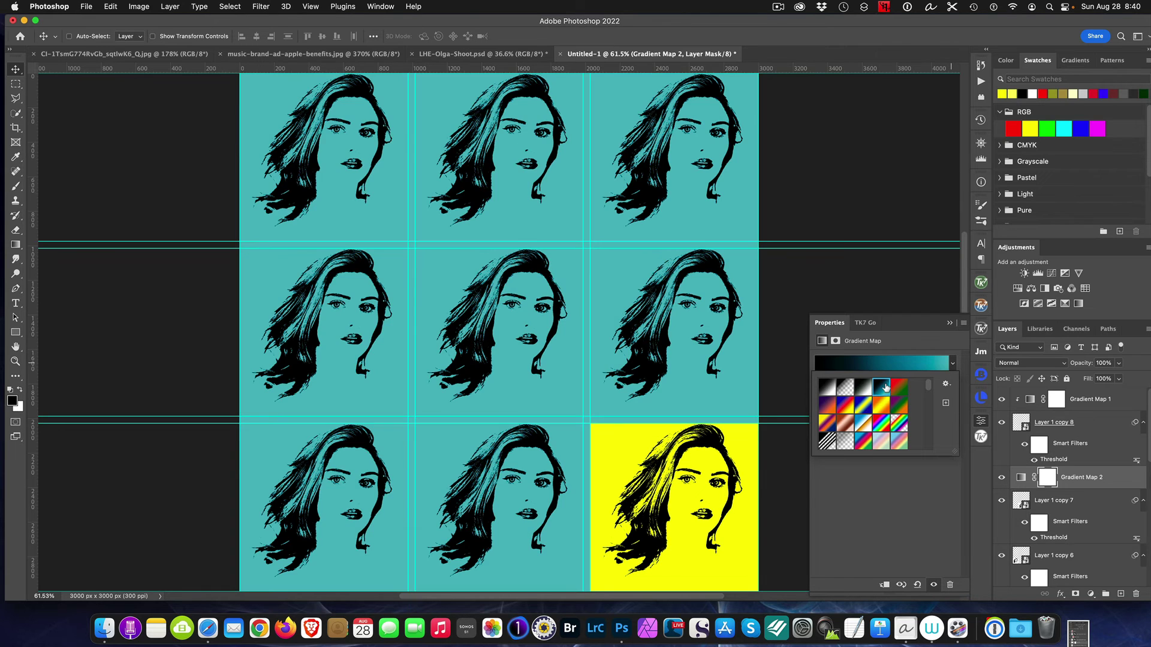
{"action": "left_click", "coordinate": [883, 587]}
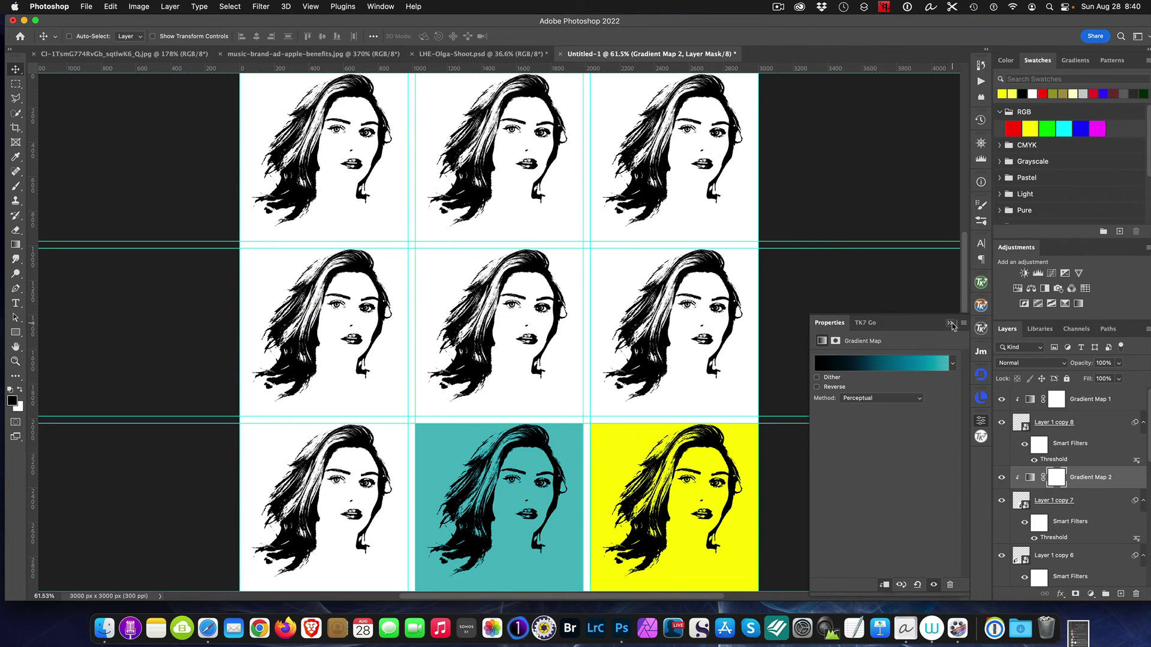
{"action": "left_click", "coordinate": [951, 324]}
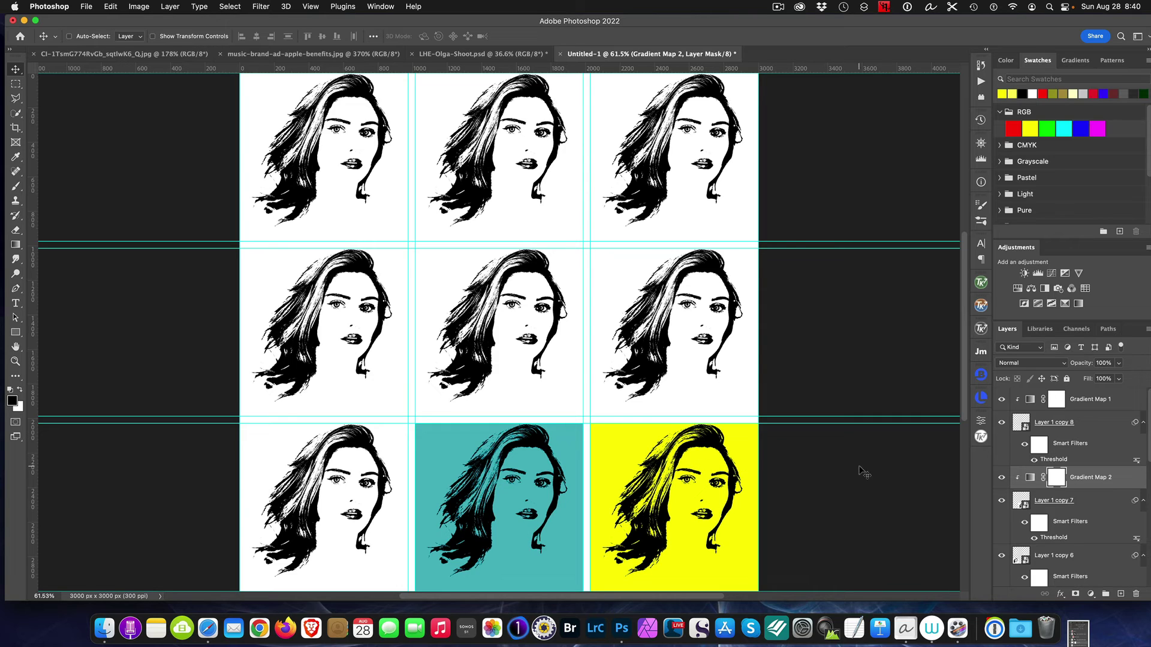
Add a Gradient Map with the Orange, Yellow, Orange preset above Layer 1 copy 6, the first portrait in the bottom row
{"action": "scroll", "coordinate": [1058, 540], "scroll_direction": "down", "scroll_amount": 2}
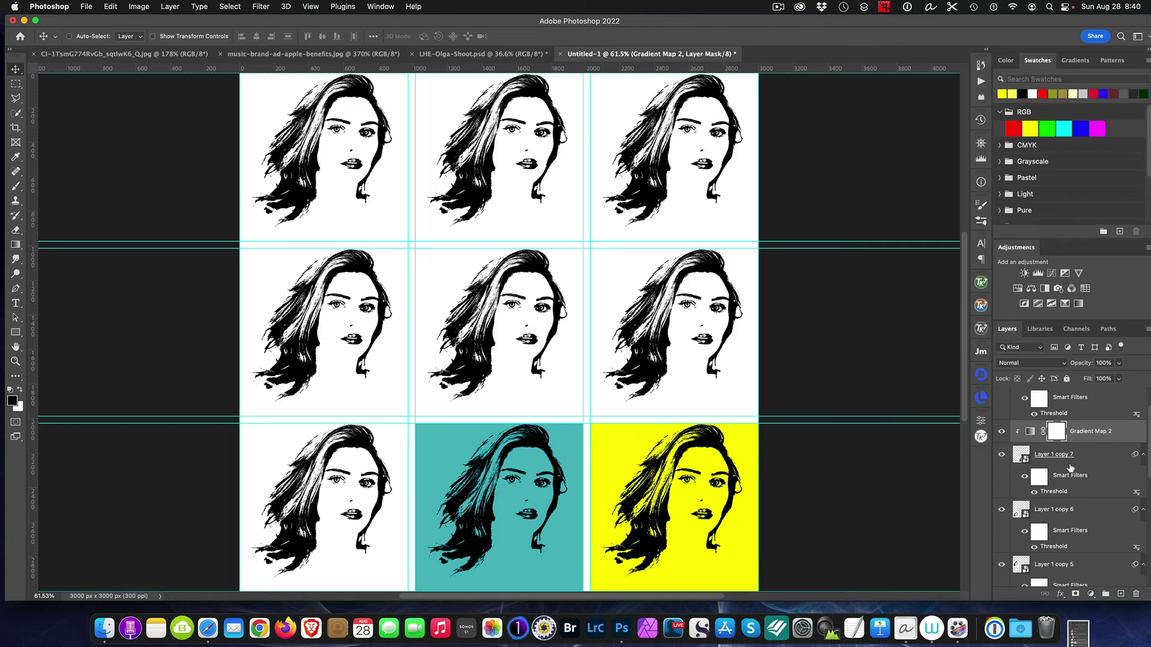
{"action": "left_click", "coordinate": [1059, 511]}
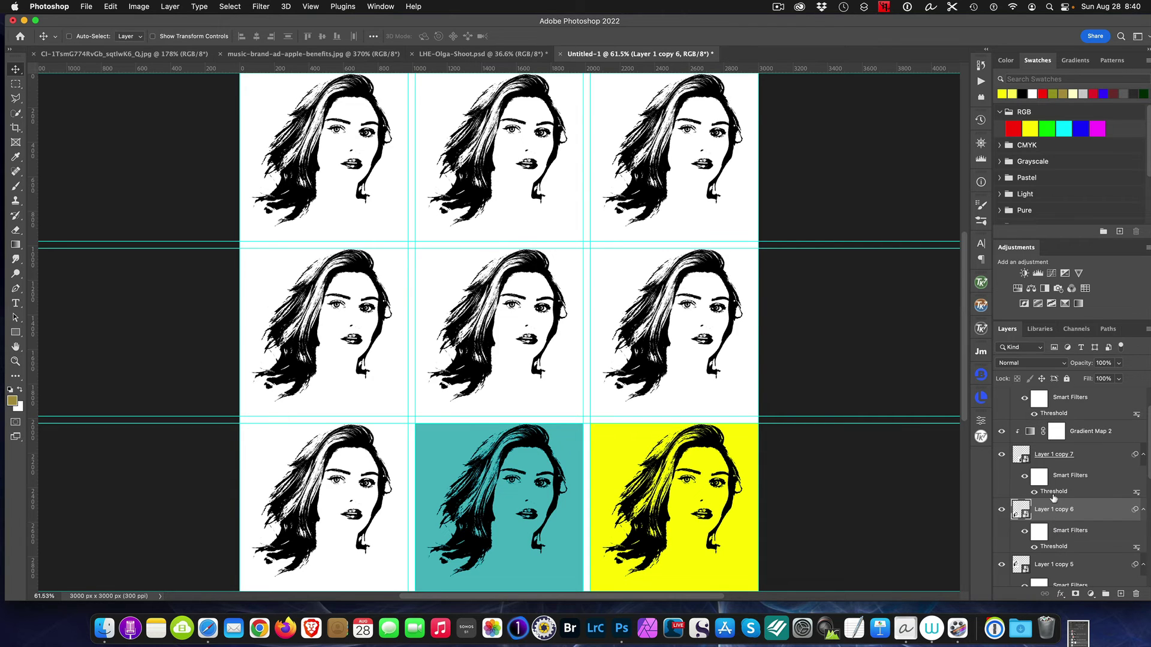
{"action": "left_click", "coordinate": [1079, 304]}
{"action": "left_click", "coordinate": [952, 366]}
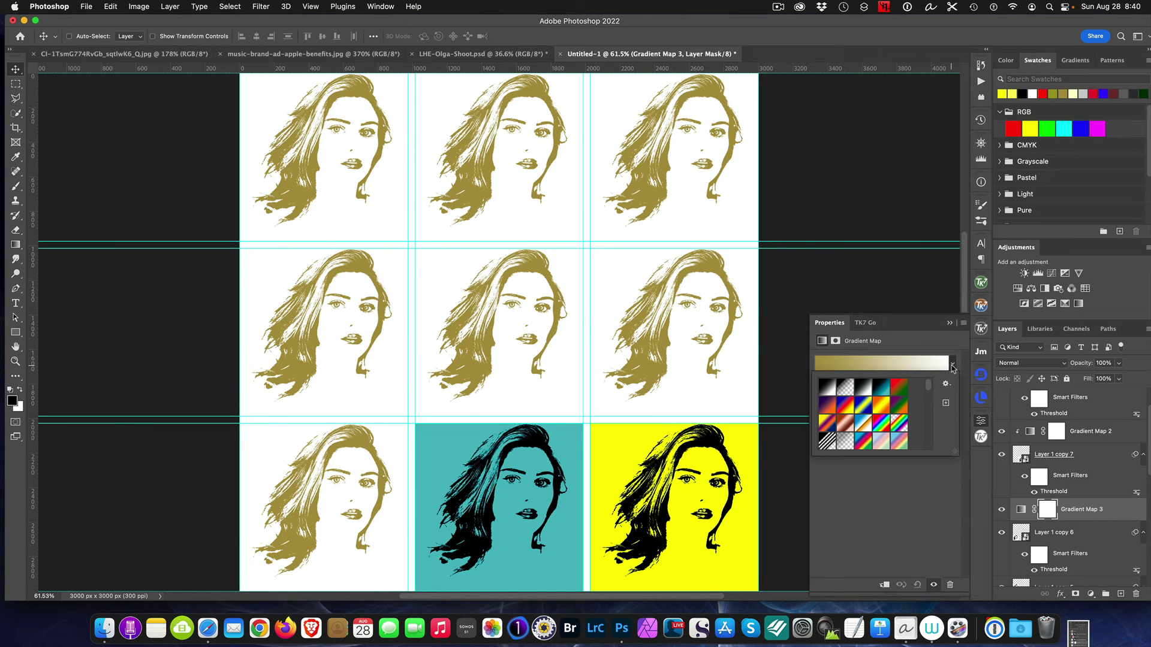
{"action": "left_click", "coordinate": [880, 407]}
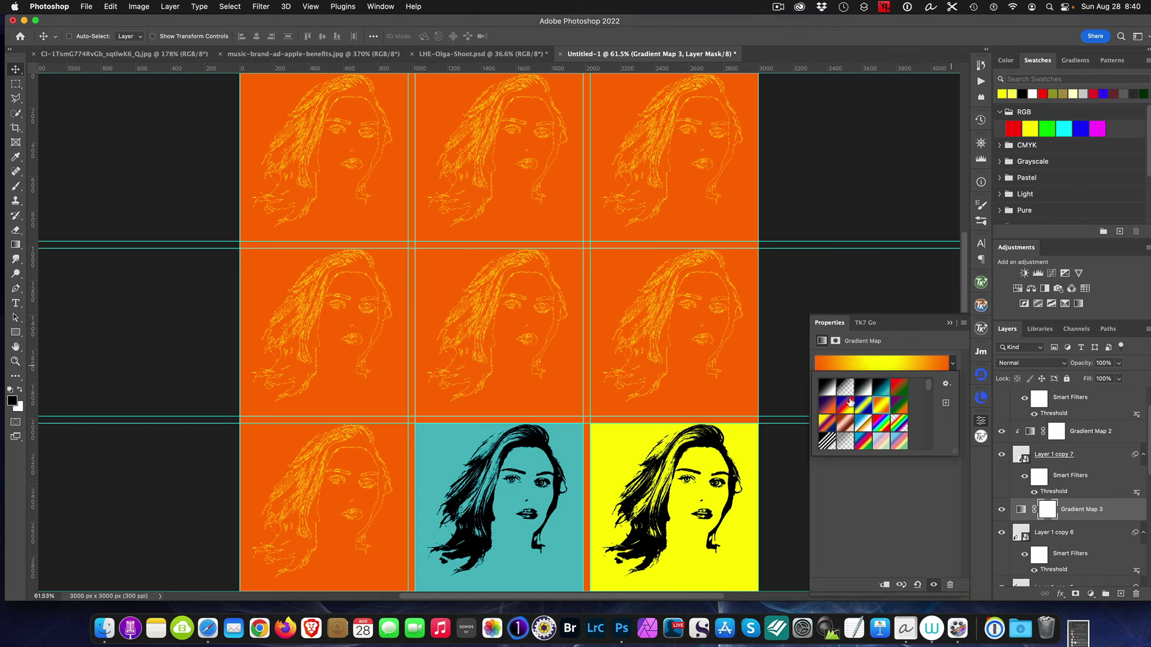
Recolor the gradient's starting orange stop to black (000000), clip the Gradient Map to Layer 1 copy 6 and collapse its properties
{"action": "left_click", "coordinate": [834, 364]}
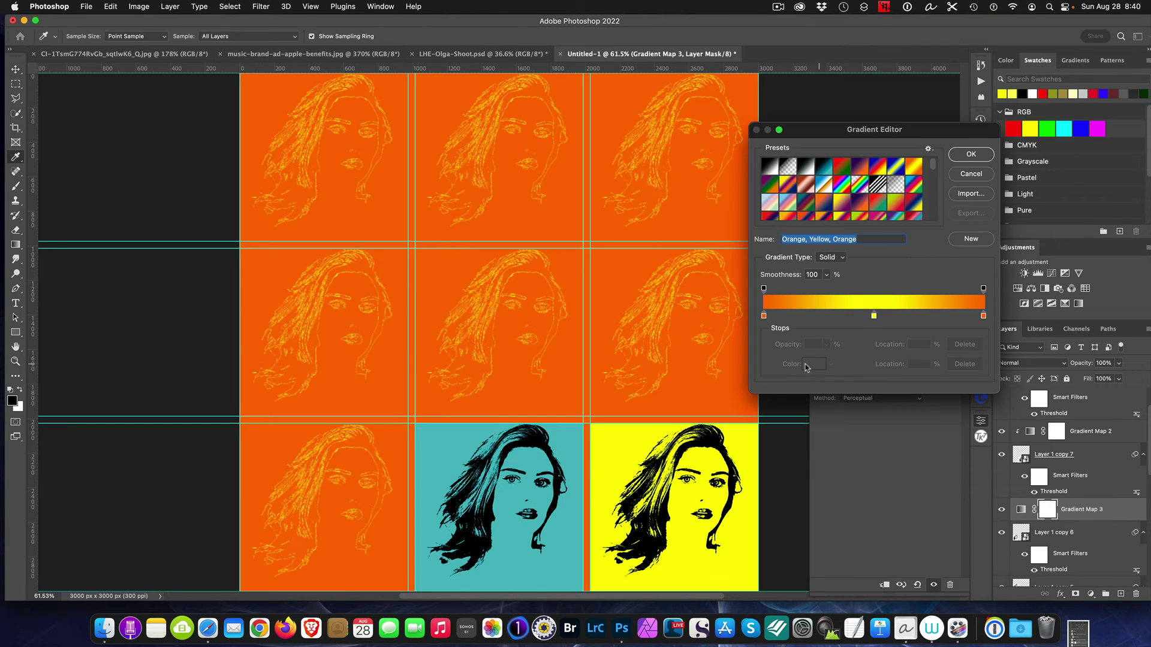
{"action": "left_click", "coordinate": [764, 315]}
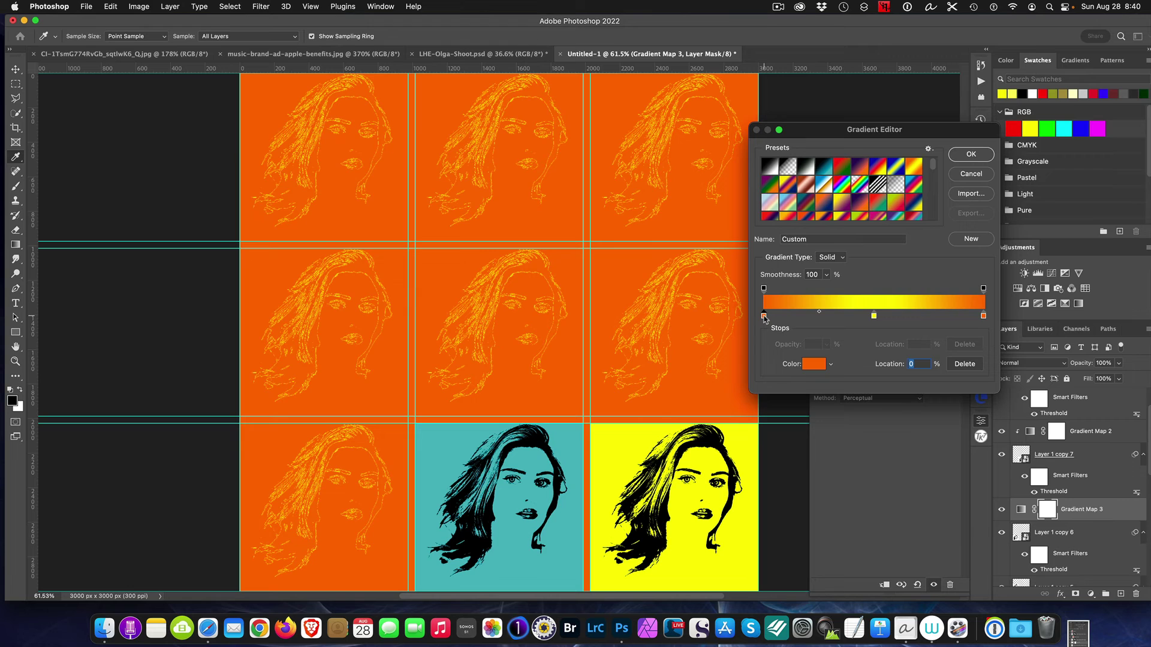
{"action": "left_click", "coordinate": [814, 364]}
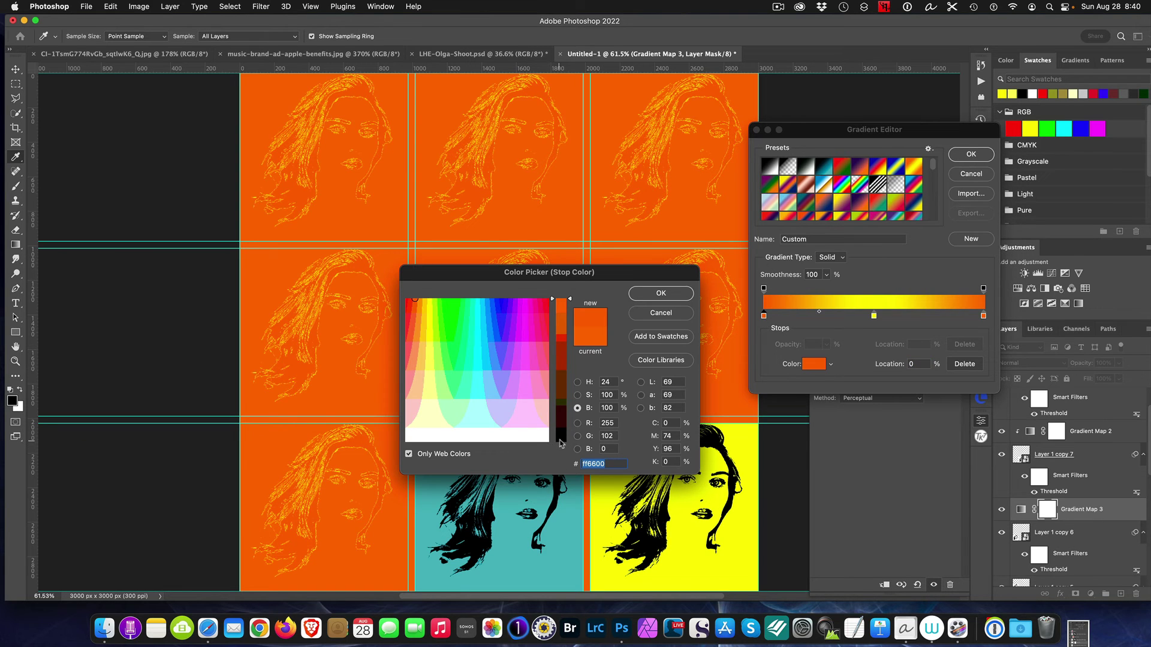
{"action": "left_click", "coordinate": [561, 442]}
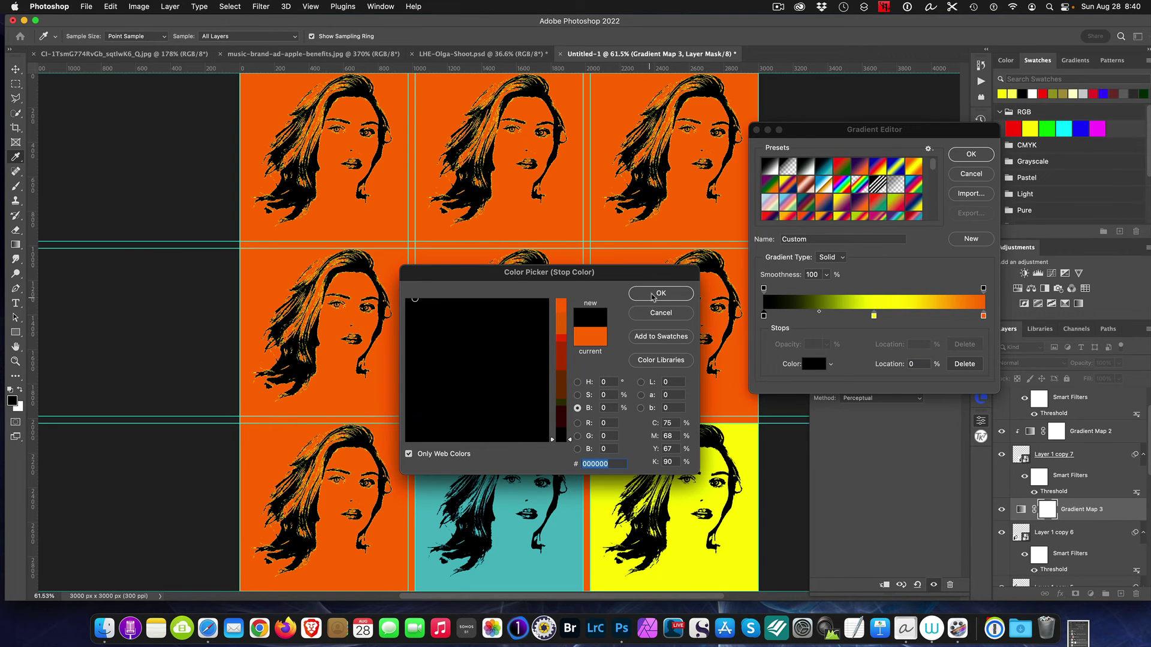
{"action": "left_click", "coordinate": [659, 294]}
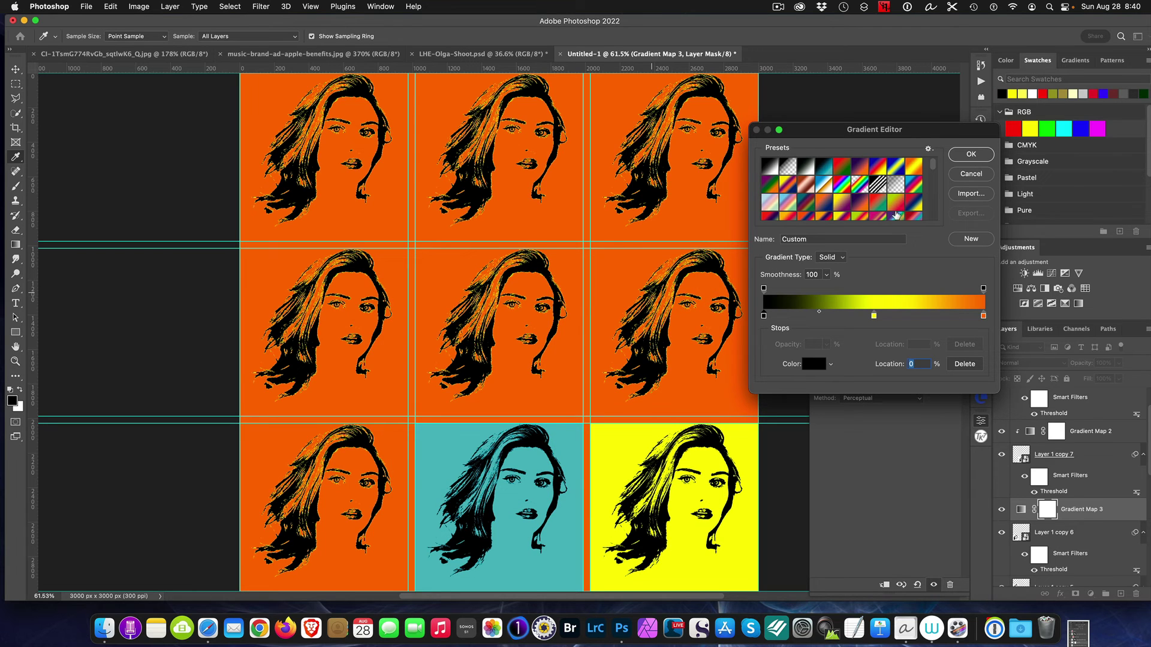
{"action": "left_click", "coordinate": [971, 155]}
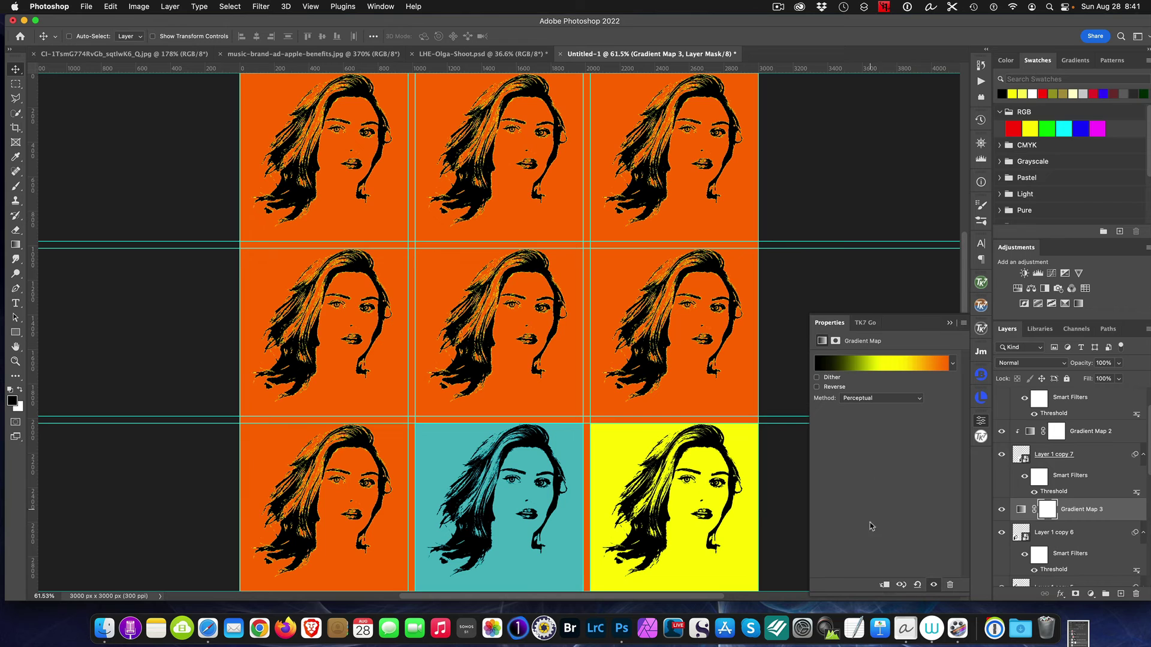
{"action": "left_click", "coordinate": [884, 585]}
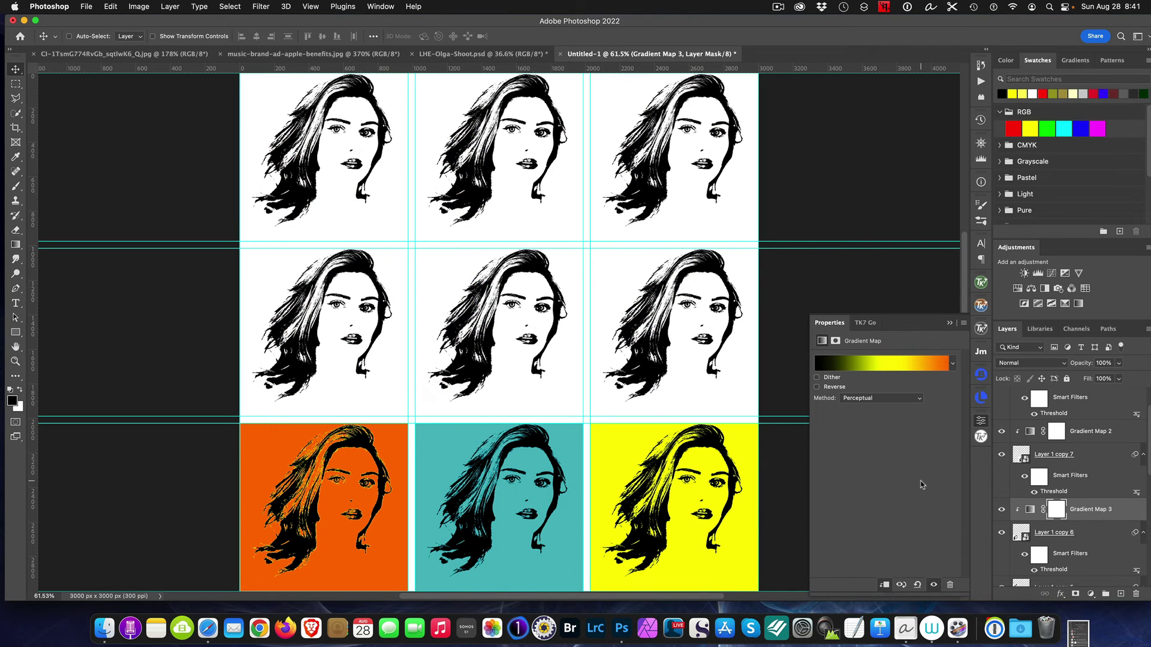
{"action": "left_click", "coordinate": [950, 323]}
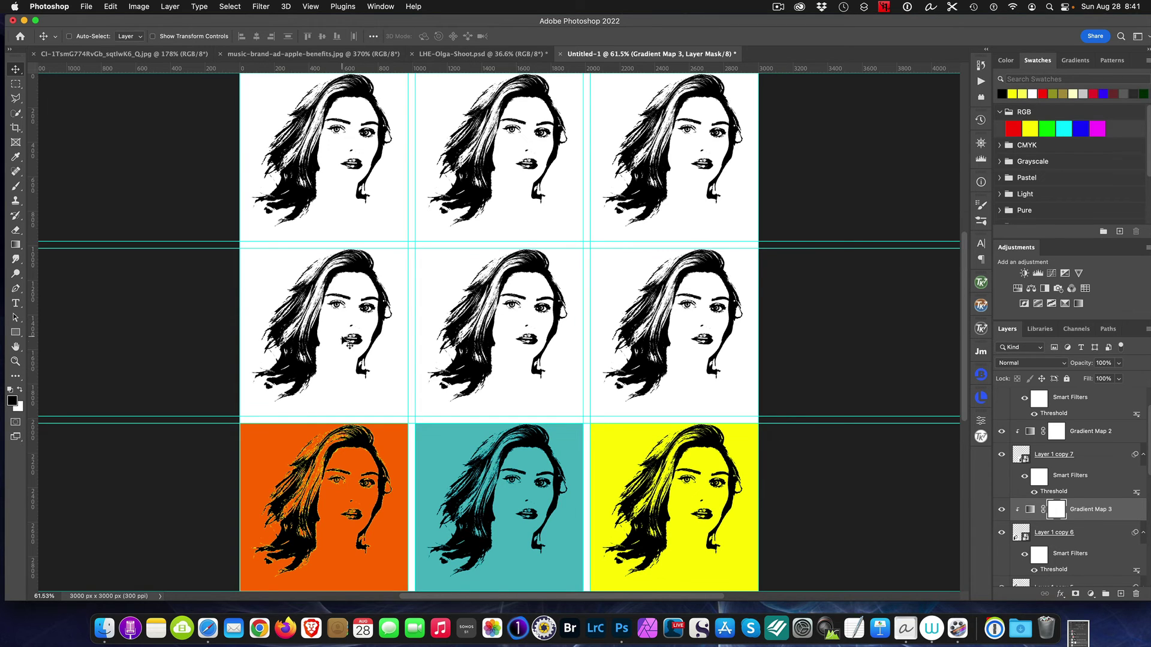
Add a Gradient Map with the black-to-white Foreground to Background preset above Layer 1 copy 5
{"action": "scroll", "coordinate": [1056, 516], "scroll_direction": "down", "scroll_amount": 3}
{"action": "left_click", "coordinate": [1049, 520]}
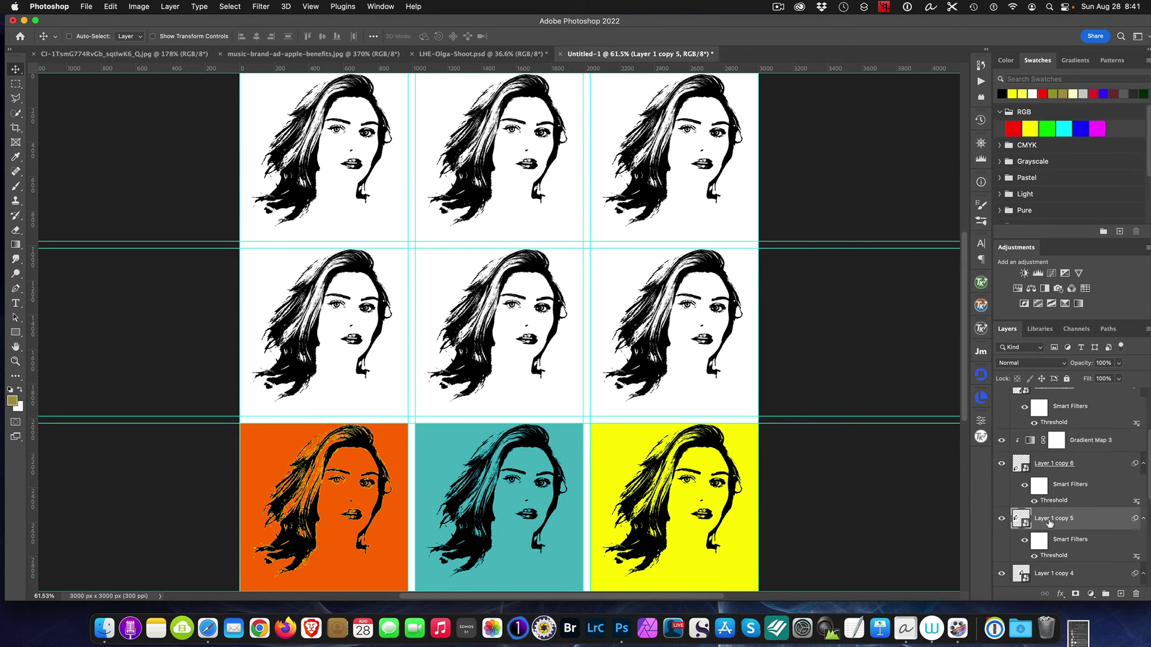
{"action": "left_click", "coordinate": [1065, 304]}
{"action": "left_click", "coordinate": [953, 363]}
{"action": "left_click", "coordinate": [827, 387]}
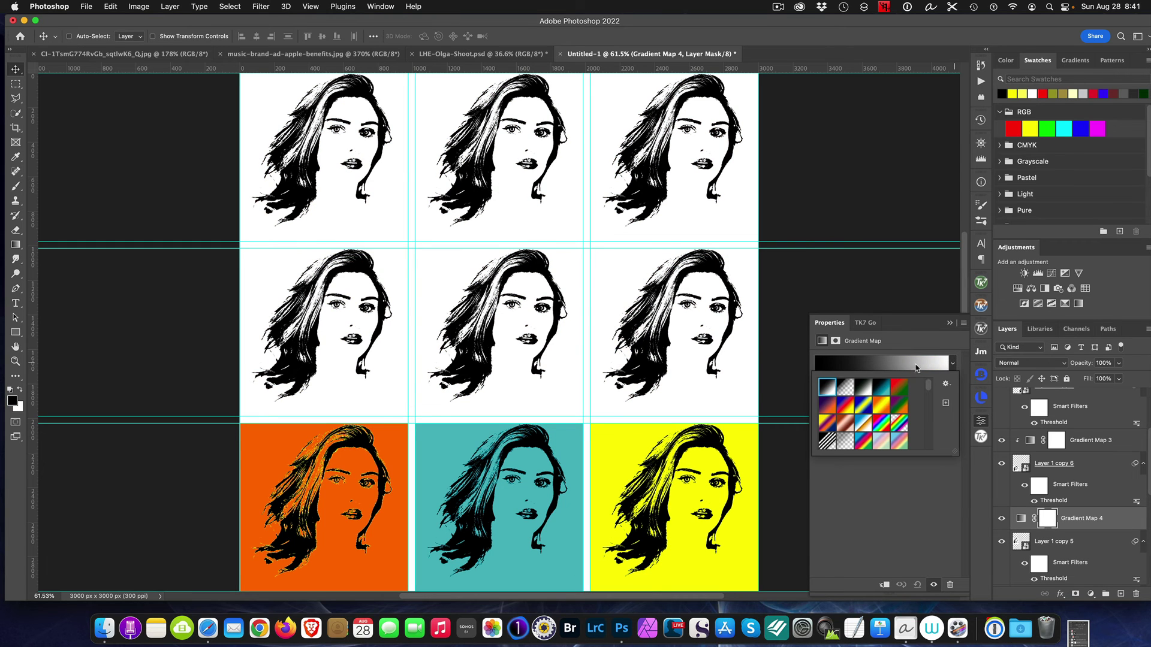
Change the gradient's white end stop to bright blue and clip the Gradient Map to Layer 1 copy 5
{"action": "left_click", "coordinate": [916, 365]}
{"action": "left_click", "coordinate": [983, 316]}
{"action": "left_click", "coordinate": [815, 364]}
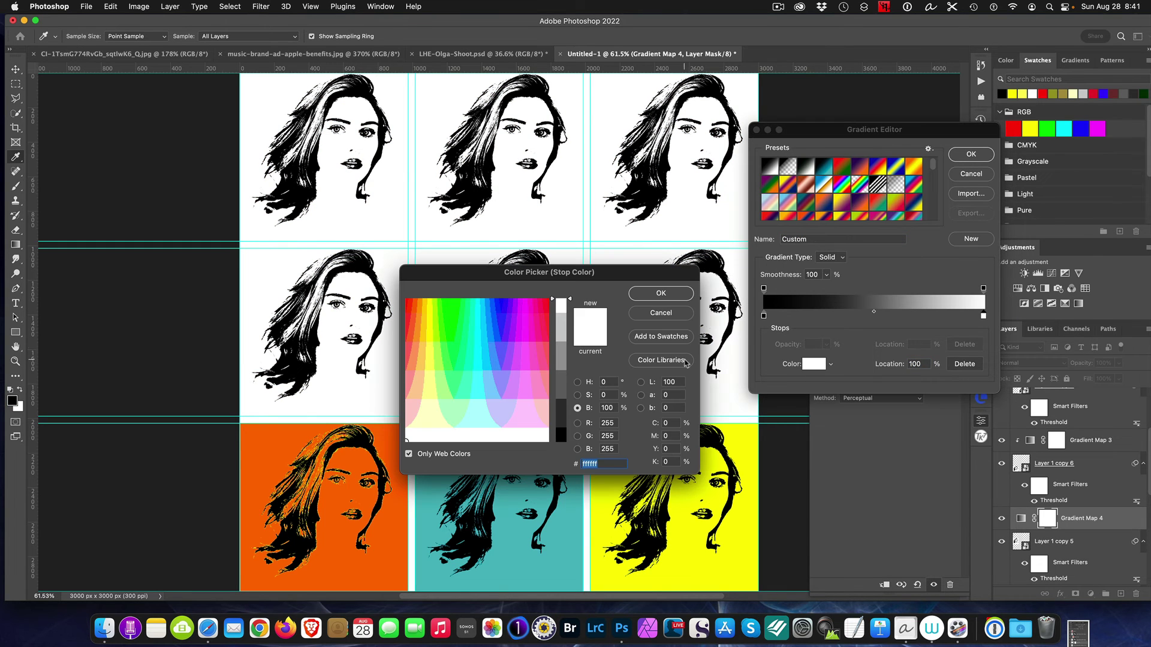
{"action": "left_click", "coordinate": [502, 301]}
{"action": "left_click", "coordinate": [675, 294]}
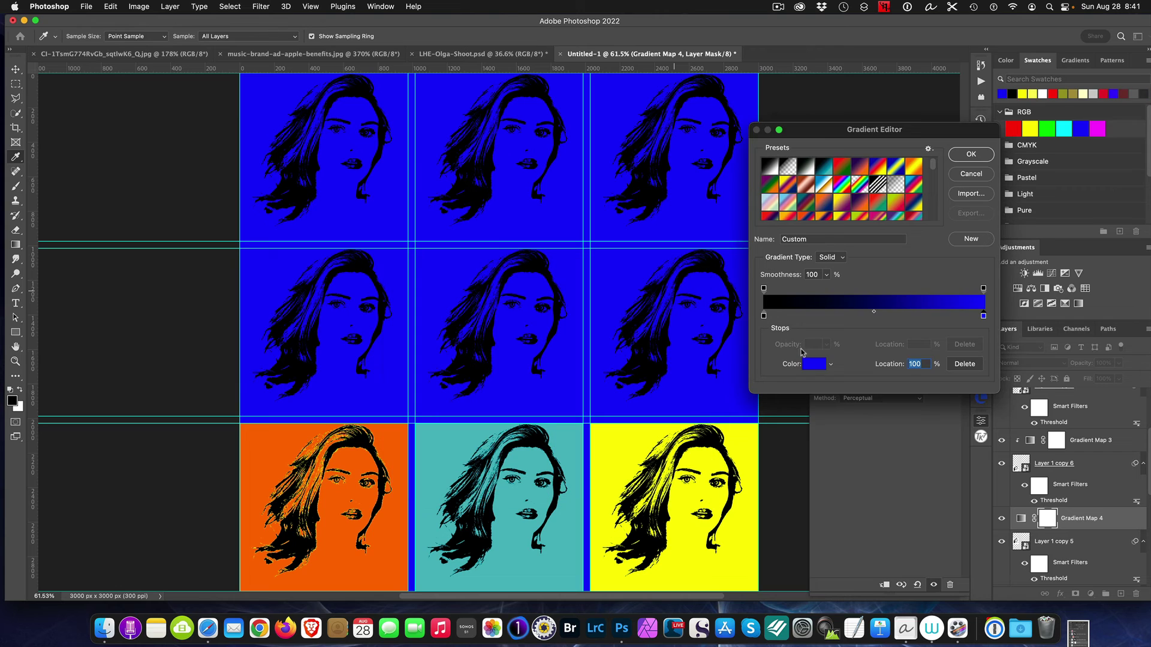
{"action": "left_click", "coordinate": [971, 154]}
{"action": "left_click", "coordinate": [884, 584]}
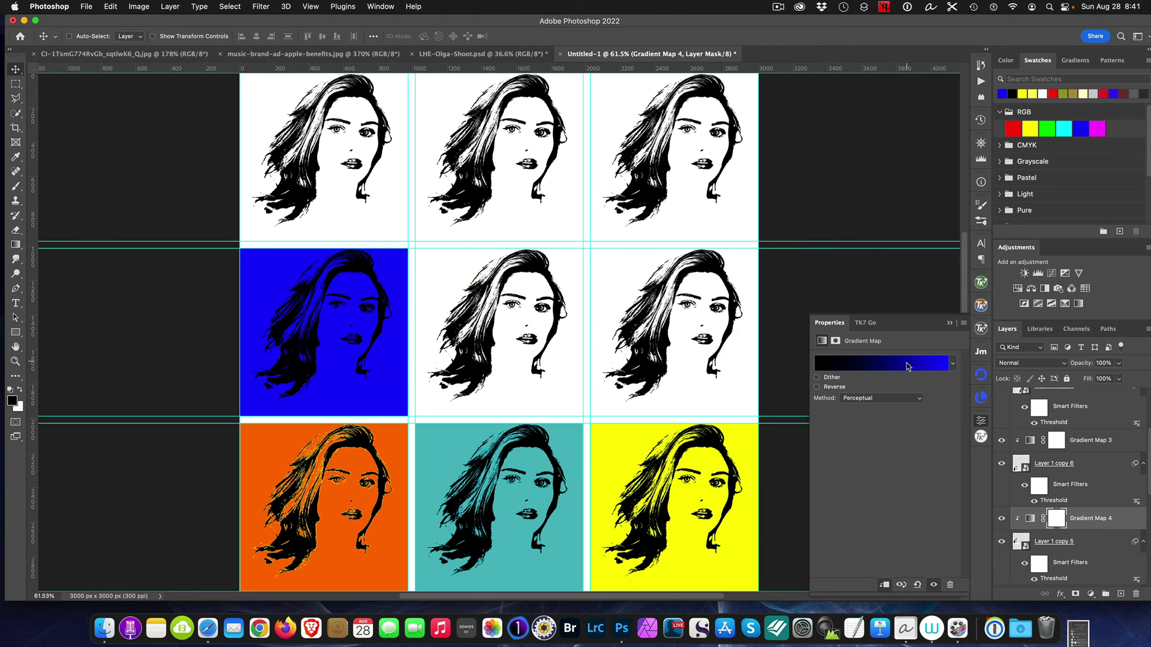
Add a Gradient Map with the black-to-white Foreground to Background preset above Layer 1 copy 4, the center portrait
{"action": "scroll", "coordinate": [1049, 507], "scroll_direction": "down", "scroll_amount": 5}
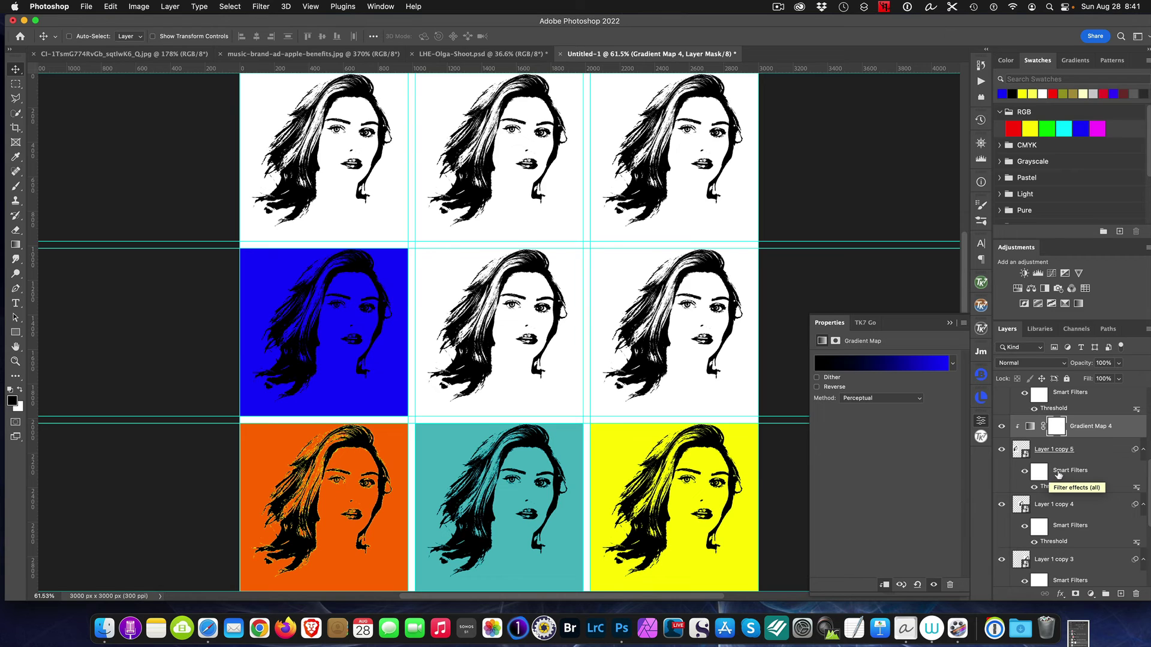
{"action": "left_click", "coordinate": [1052, 503]}
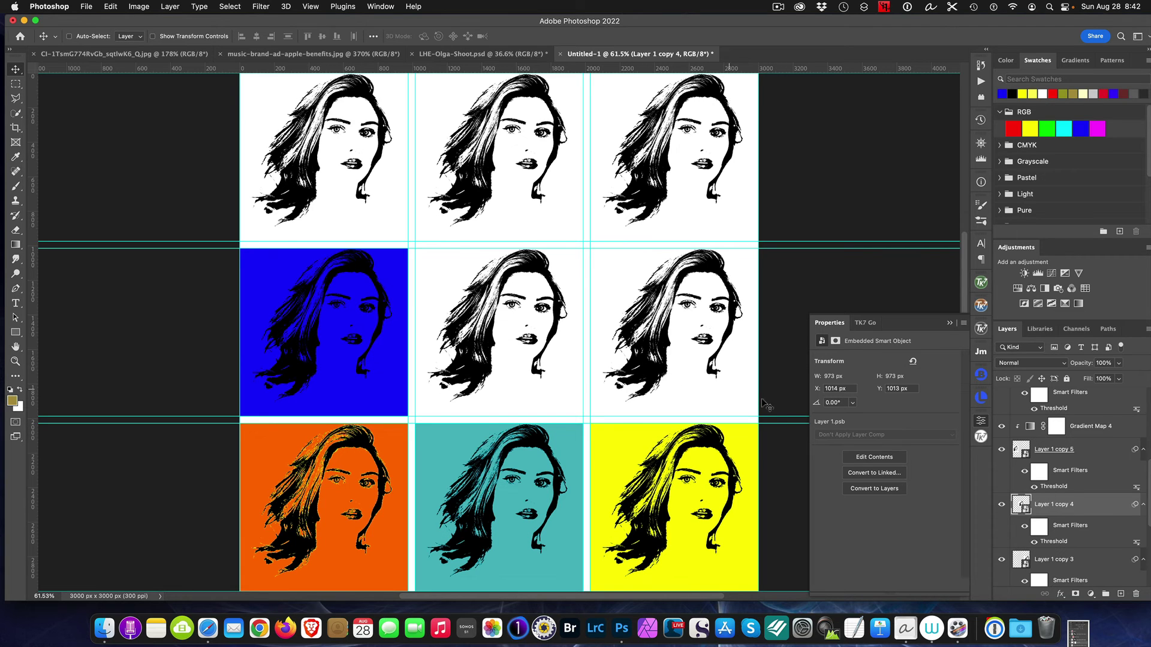
{"action": "left_click", "coordinate": [1064, 304]}
{"action": "left_click", "coordinate": [952, 364]}
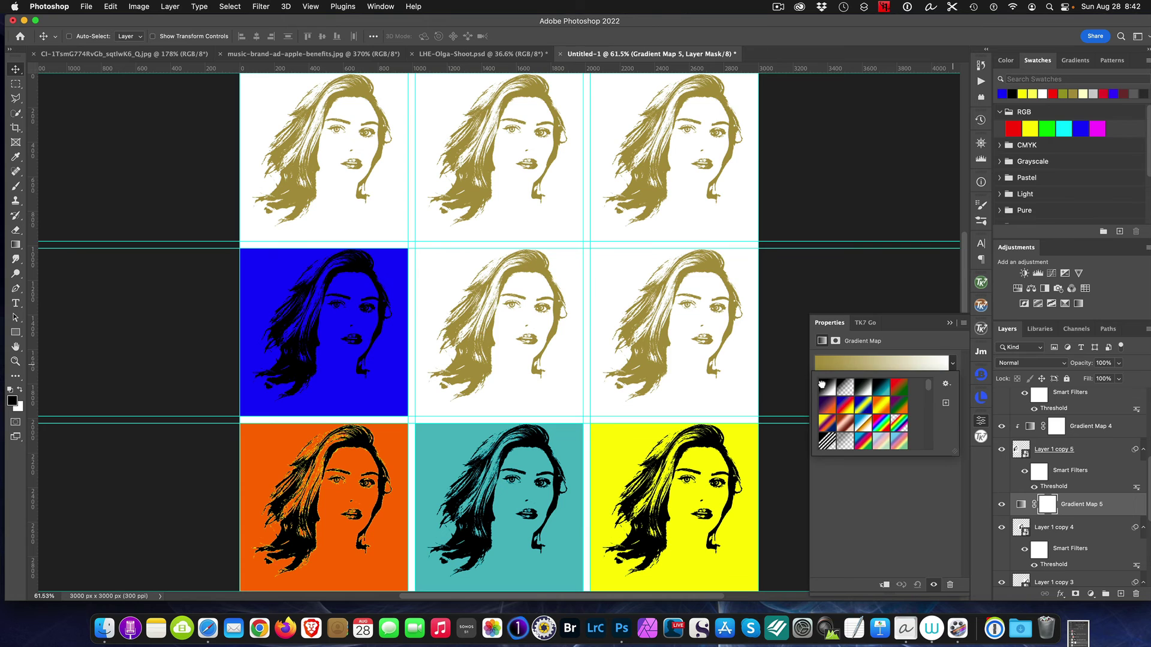
{"action": "left_click", "coordinate": [821, 384]}
{"action": "left_click", "coordinate": [881, 363]}
{"action": "left_click", "coordinate": [983, 316]}
{"action": "left_click", "coordinate": [813, 364]}
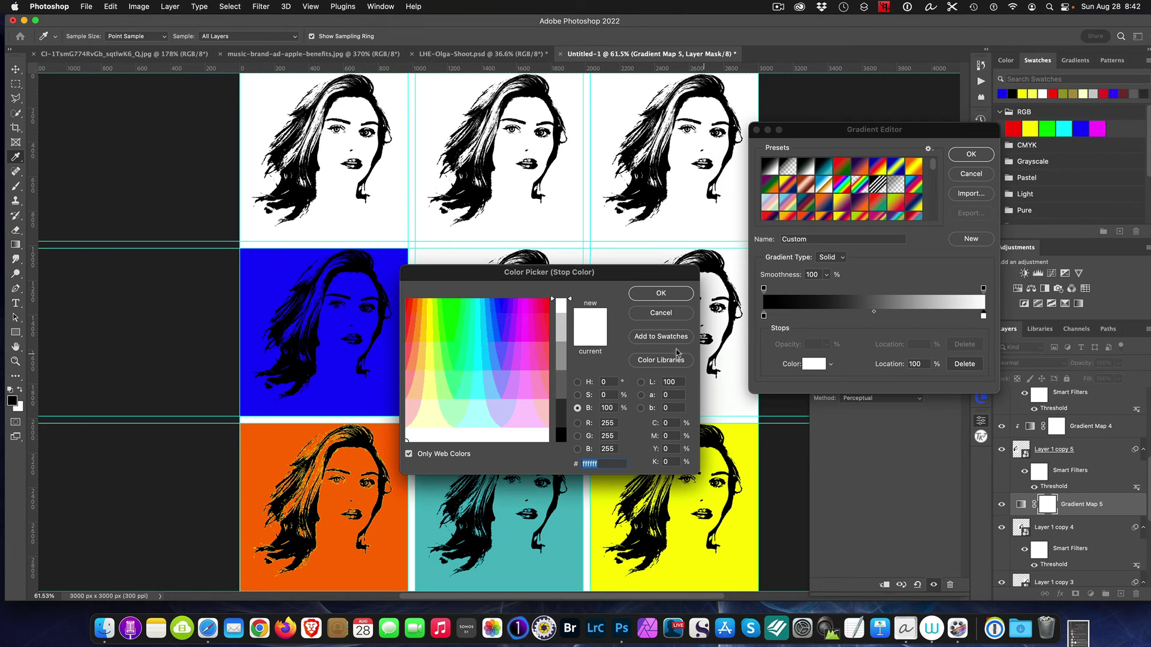
{"action": "left_click", "coordinate": [660, 294]}
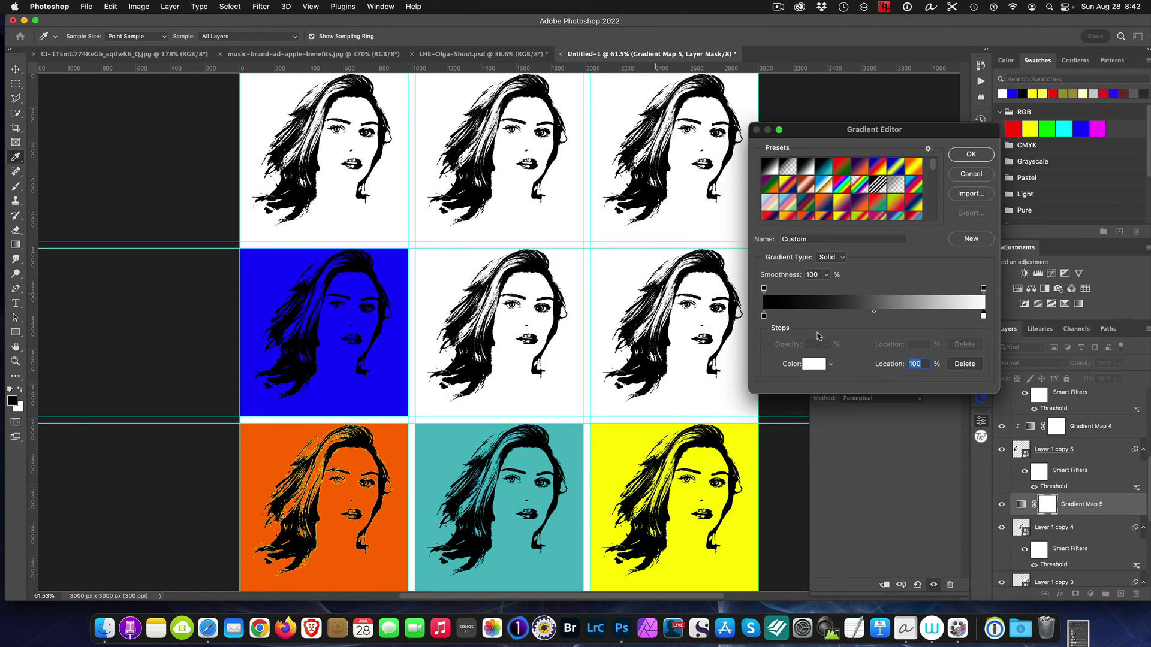
{"action": "left_click", "coordinate": [961, 174]}
Clip the black-to-white Gradient Map to Layer 1 copy 4 and add another black-to-white Gradient Map above Layer 1 copy 3
{"action": "left_click", "coordinate": [1084, 514], "text": "alt"}
{"action": "scroll", "coordinate": [1070, 516], "scroll_direction": "down", "scroll_amount": 3}
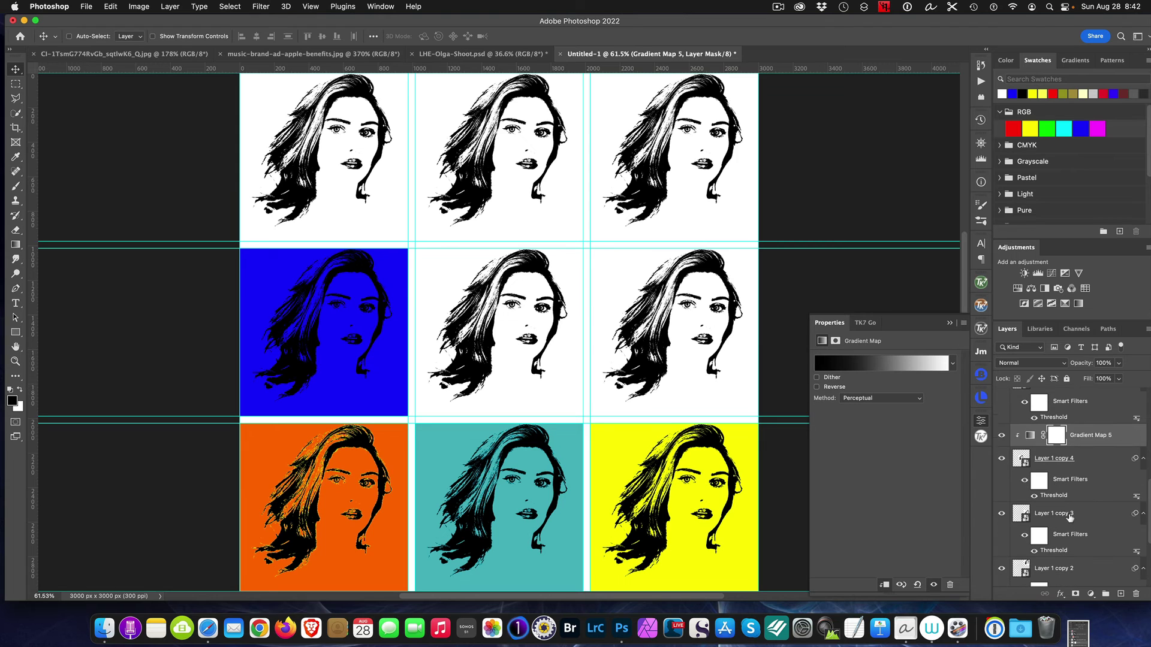
{"action": "left_click", "coordinate": [1070, 517]}
{"action": "left_click", "coordinate": [1079, 304]}
{"action": "left_click", "coordinate": [952, 363]}
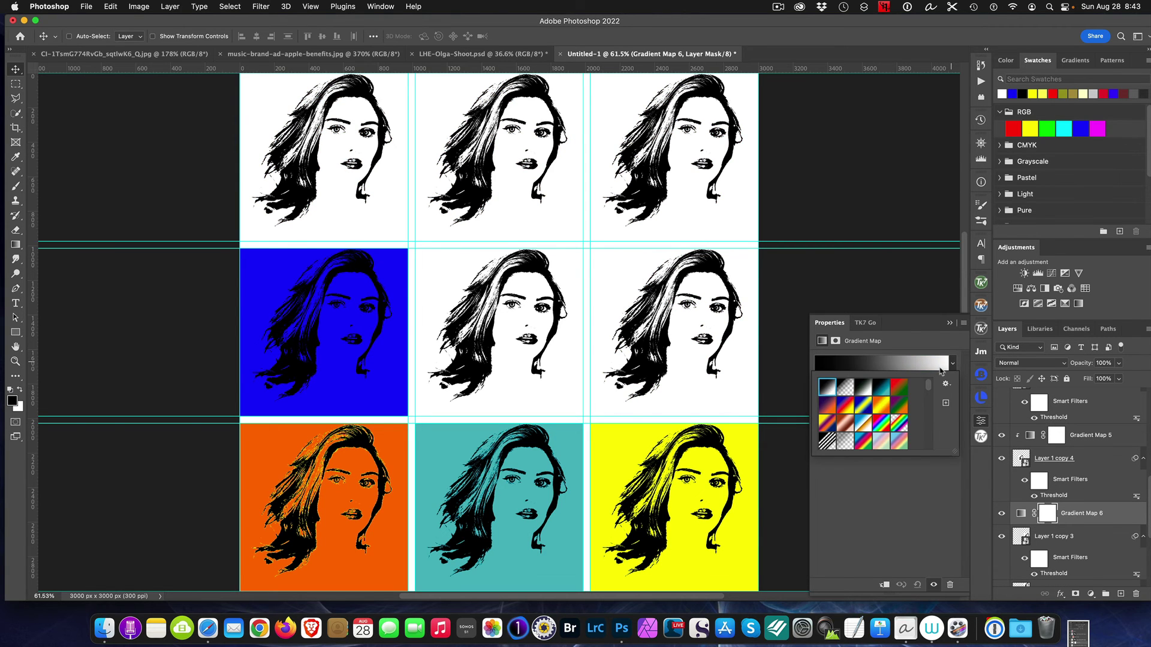
Change the new gradient's white end stop to red (ff0000) and clip the Gradient Map to Layer 1 copy 3
{"action": "left_click", "coordinate": [939, 366]}
{"action": "left_click", "coordinate": [983, 316]}
{"action": "left_click", "coordinate": [831, 365]}
{"action": "left_click", "coordinate": [809, 366]}
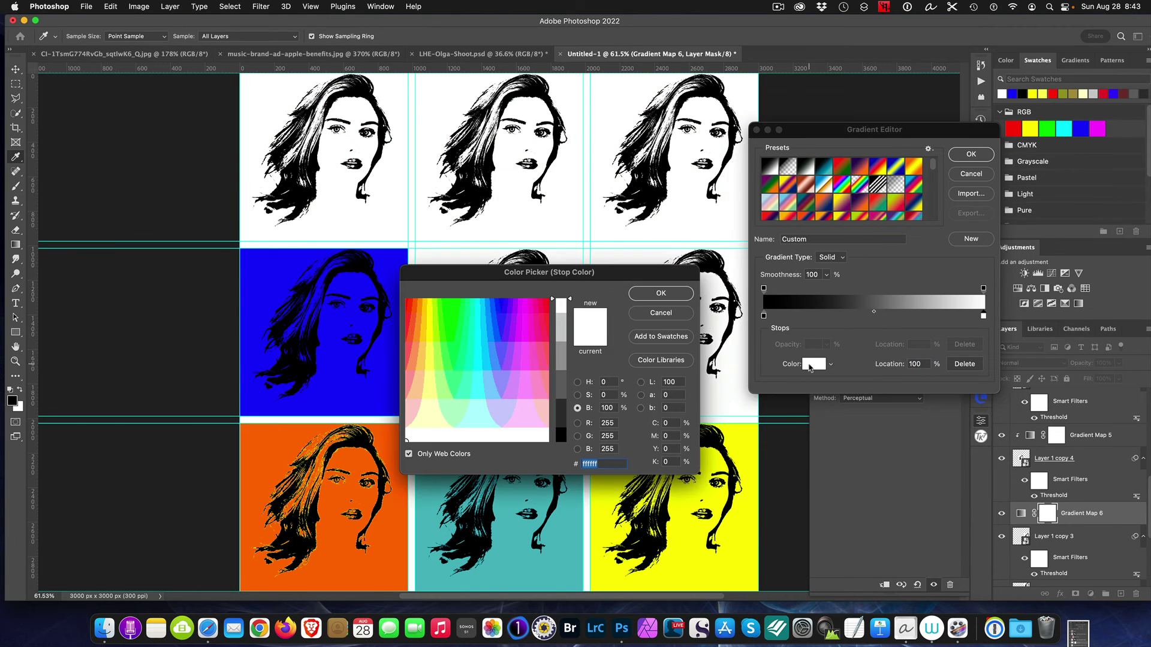
{"action": "left_click_drag", "start_coordinate": [567, 275], "coordinate": [318, 241]}
{"action": "left_click", "coordinate": [298, 266]}
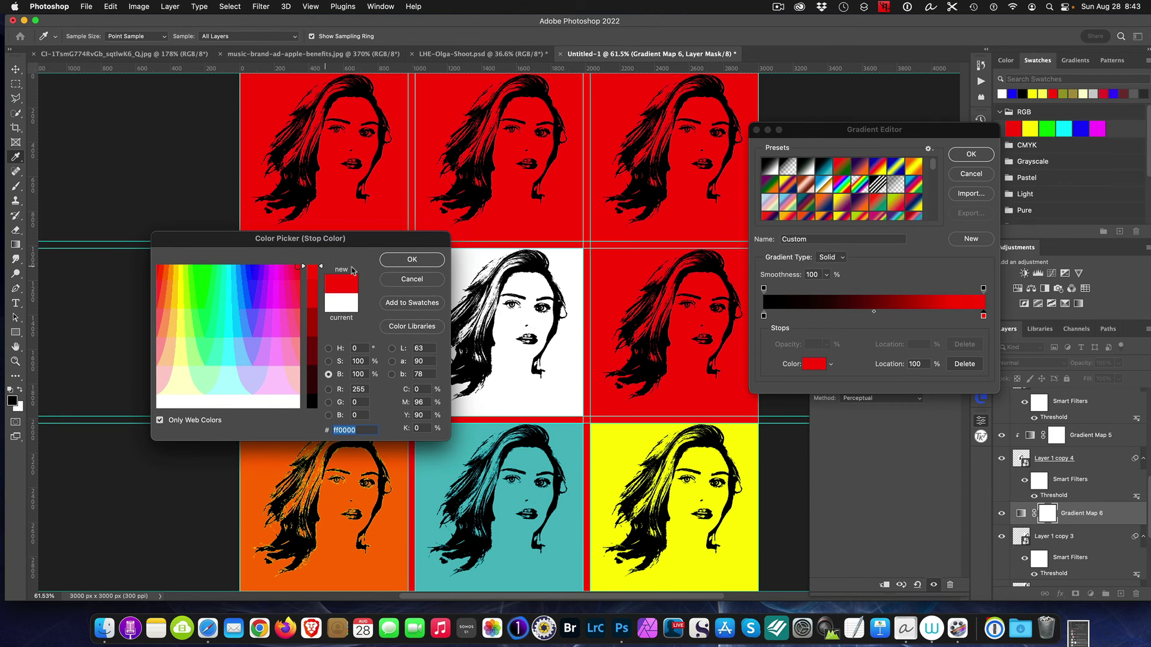
{"action": "left_click_drag", "start_coordinate": [396, 240], "coordinate": [366, 240]}
{"action": "left_click", "coordinate": [381, 259]}
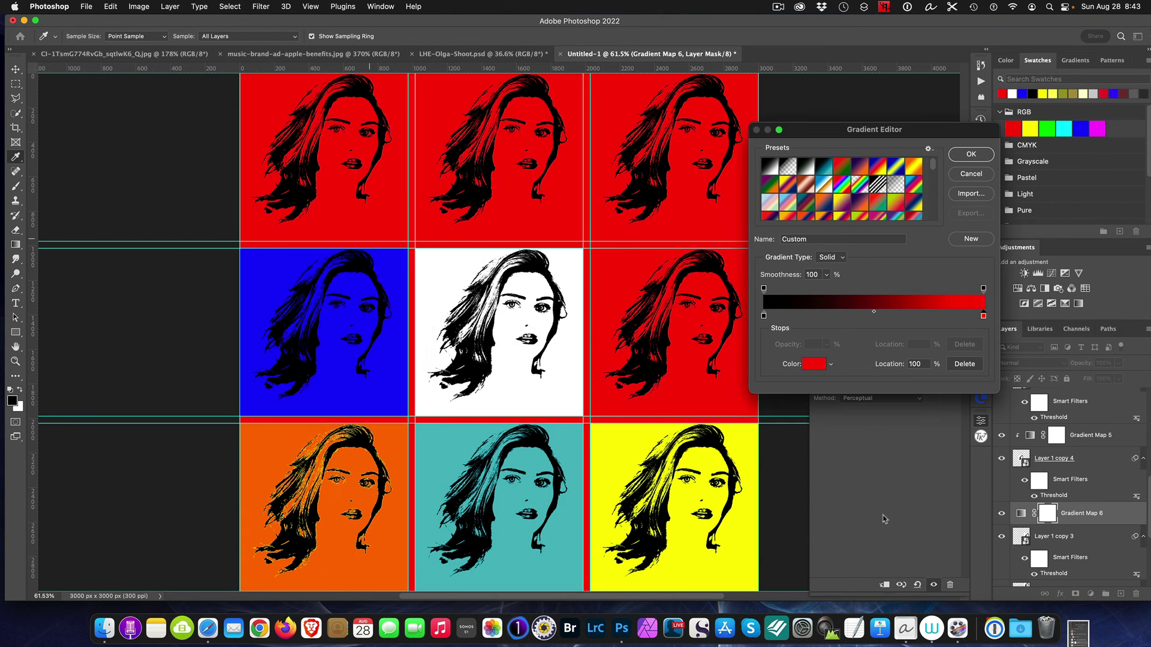
{"action": "key", "text": "Return"}
{"action": "key", "text": "super+alt+g"}
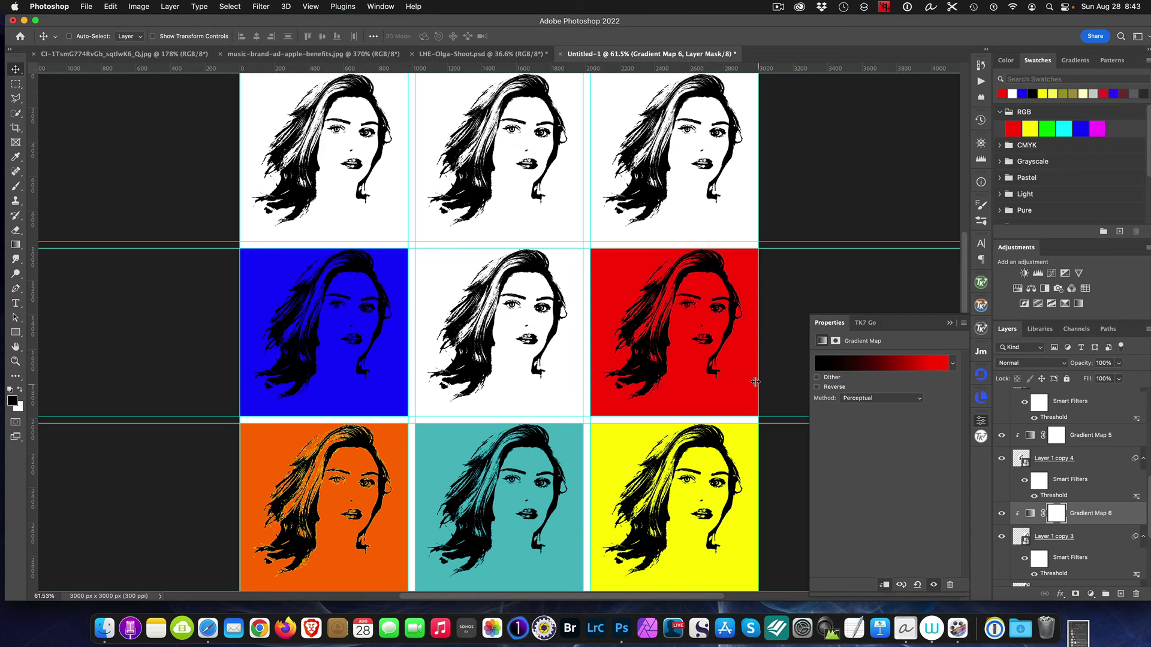
Add a Gradient Map with the black-to-white Foreground to Background preset above Layer 1 copy 2
{"action": "scroll", "coordinate": [1073, 528], "scroll_direction": "down", "scroll_amount": 3}
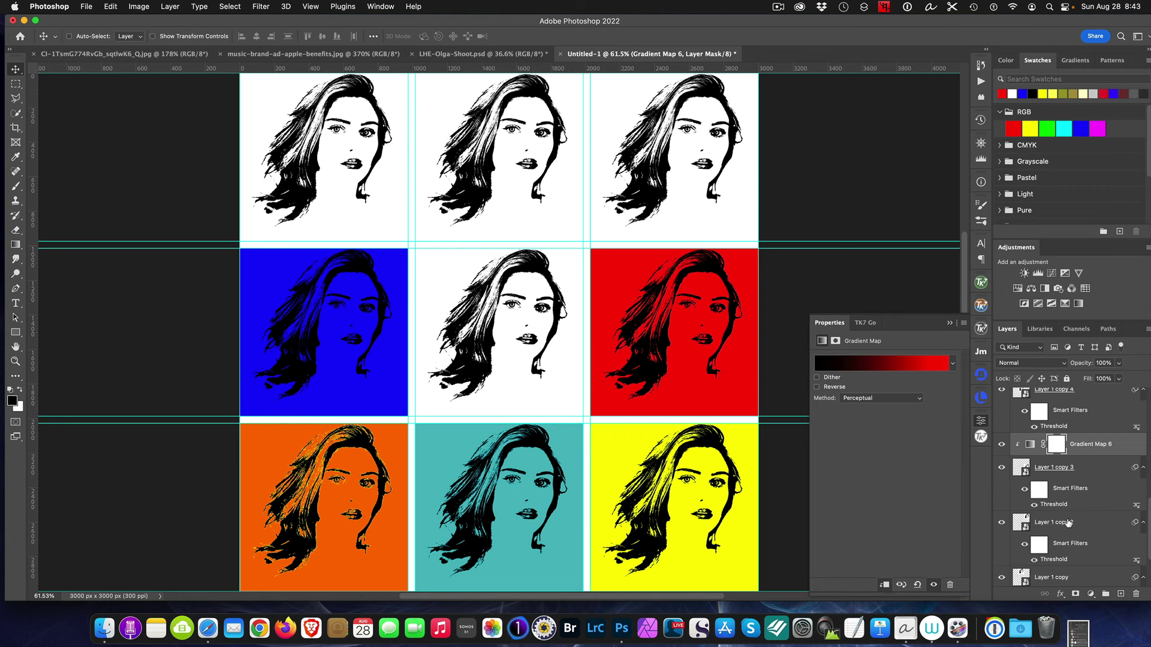
{"action": "left_click", "coordinate": [1068, 523]}
{"action": "left_click", "coordinate": [1078, 304]}
{"action": "left_click", "coordinate": [952, 364]}
{"action": "left_click", "coordinate": [829, 387]}
Change the gradient's white end stop to bright green and clip the Gradient Map to Layer 1 copy 2
{"action": "left_click", "coordinate": [848, 364]}
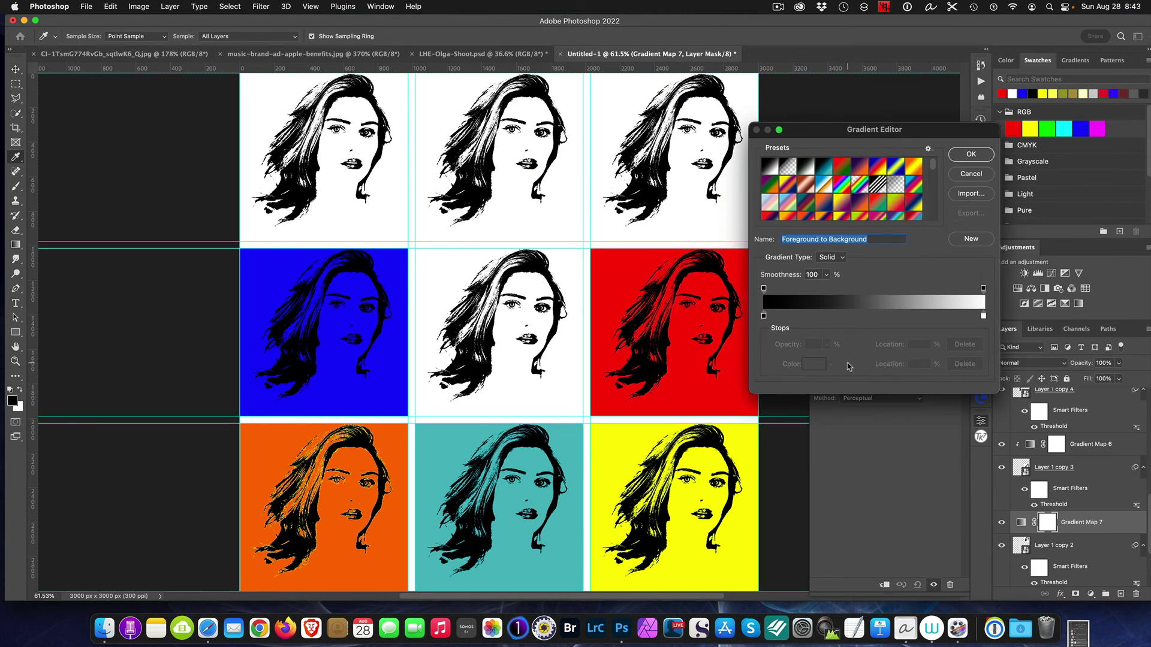
{"action": "left_click", "coordinate": [983, 316]}
{"action": "left_click", "coordinate": [816, 364]}
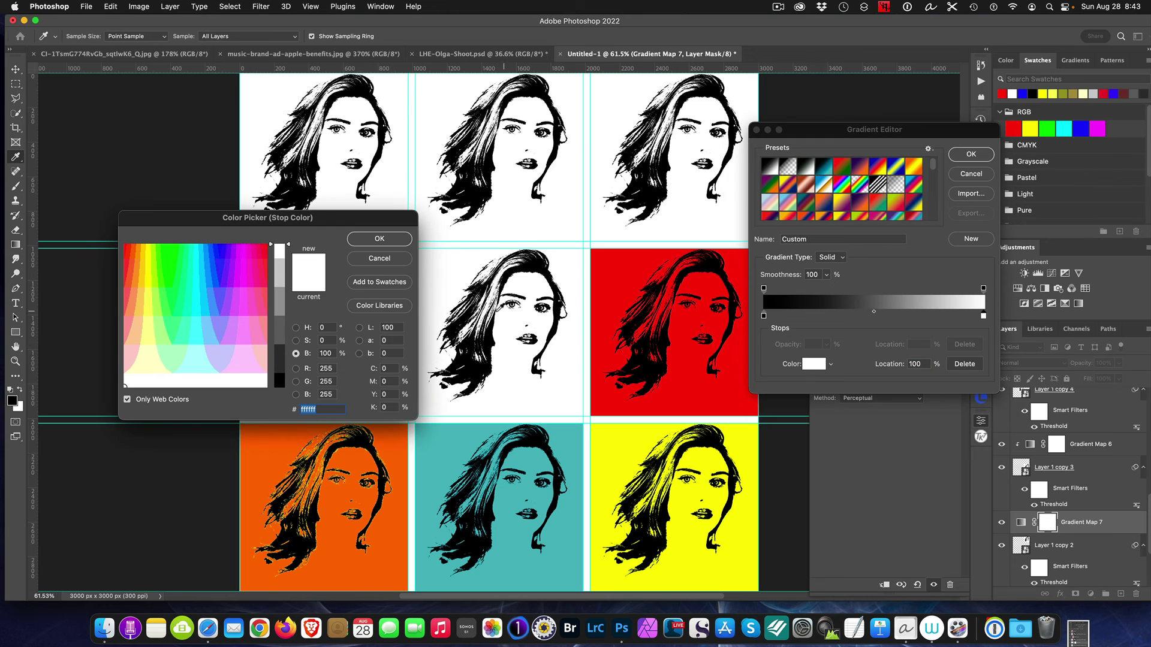
{"action": "left_click_drag", "start_coordinate": [332, 218], "coordinate": [747, 352]}
{"action": "left_click", "coordinate": [579, 378]}
{"action": "left_click", "coordinate": [807, 373]}
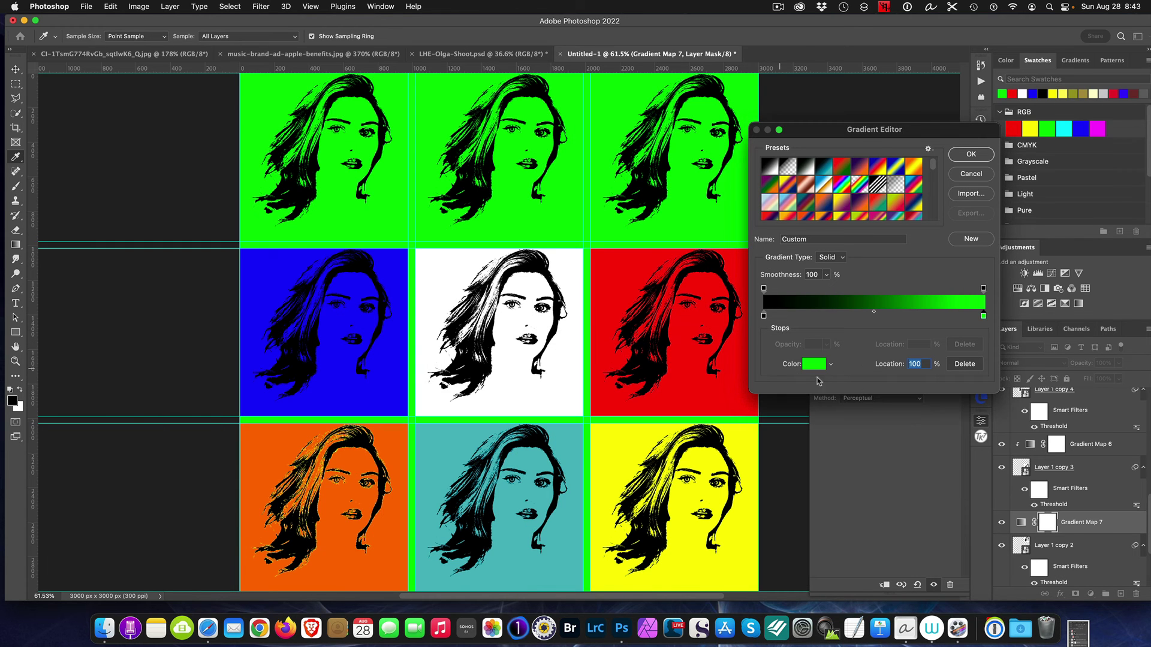
{"action": "left_click", "coordinate": [971, 154]}
{"action": "key", "text": "v"}
{"action": "key", "text": "super+alt+g"}
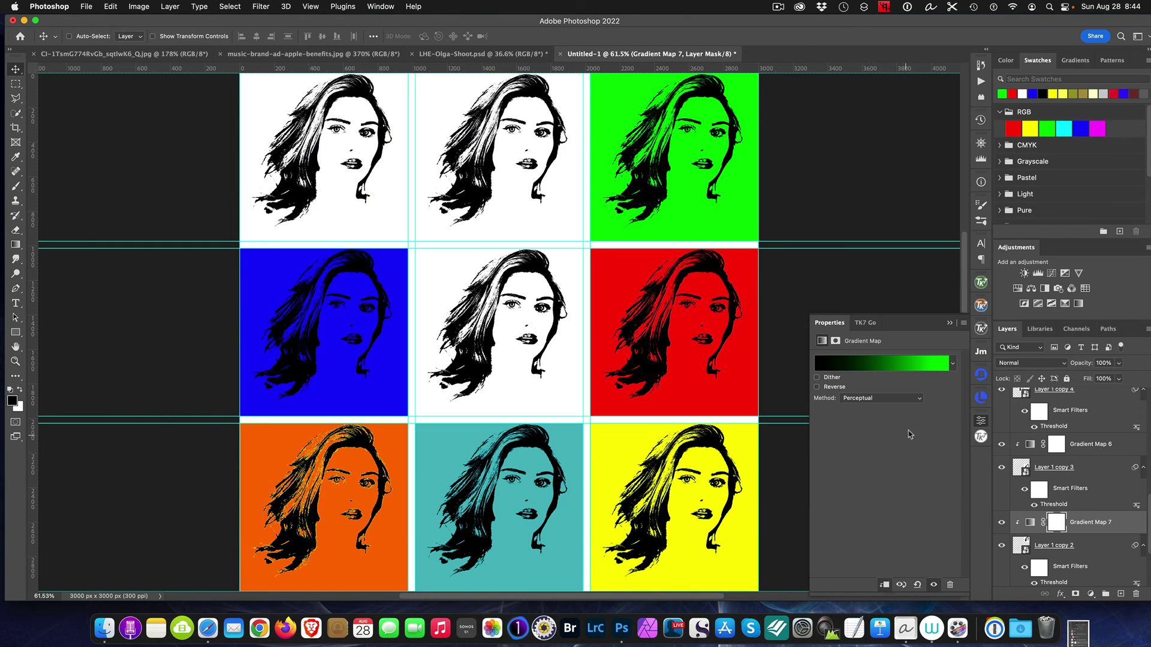
Add a Gradient Map with the black-to-white Foreground to Background preset above Layer 1 copy, the middle portrait of the top row
{"action": "scroll", "coordinate": [1053, 508], "scroll_direction": "down", "scroll_amount": 5}
{"action": "left_click", "coordinate": [1053, 508]}
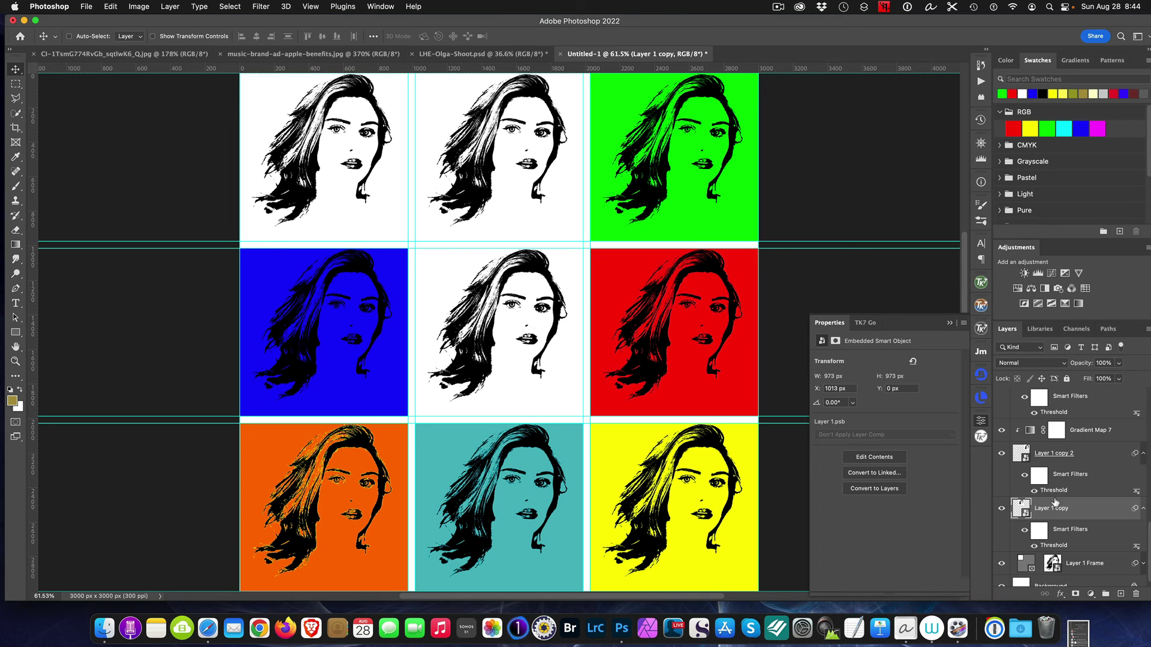
{"action": "left_click", "coordinate": [1064, 303]}
{"action": "left_click", "coordinate": [949, 364]}
{"action": "left_click", "coordinate": [827, 386]}
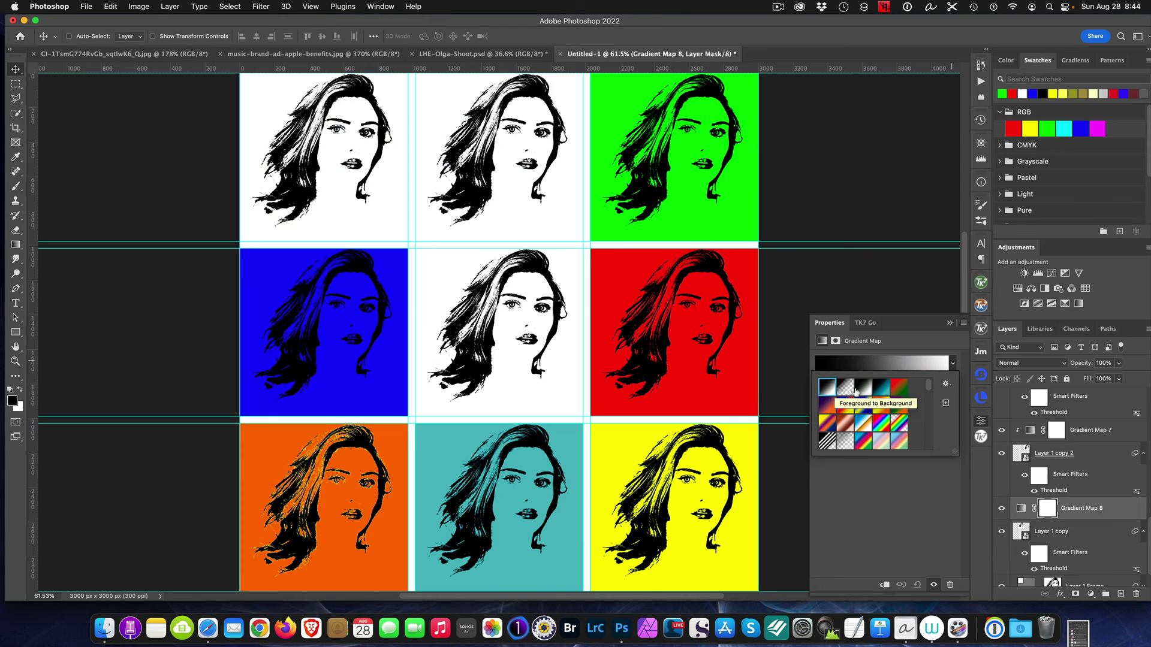
Change the gradient's white end stop to pink (ff3366) and clip the Gradient Map to Layer 1 copy
{"action": "left_click", "coordinate": [931, 363]}
{"action": "left_click", "coordinate": [983, 316]}
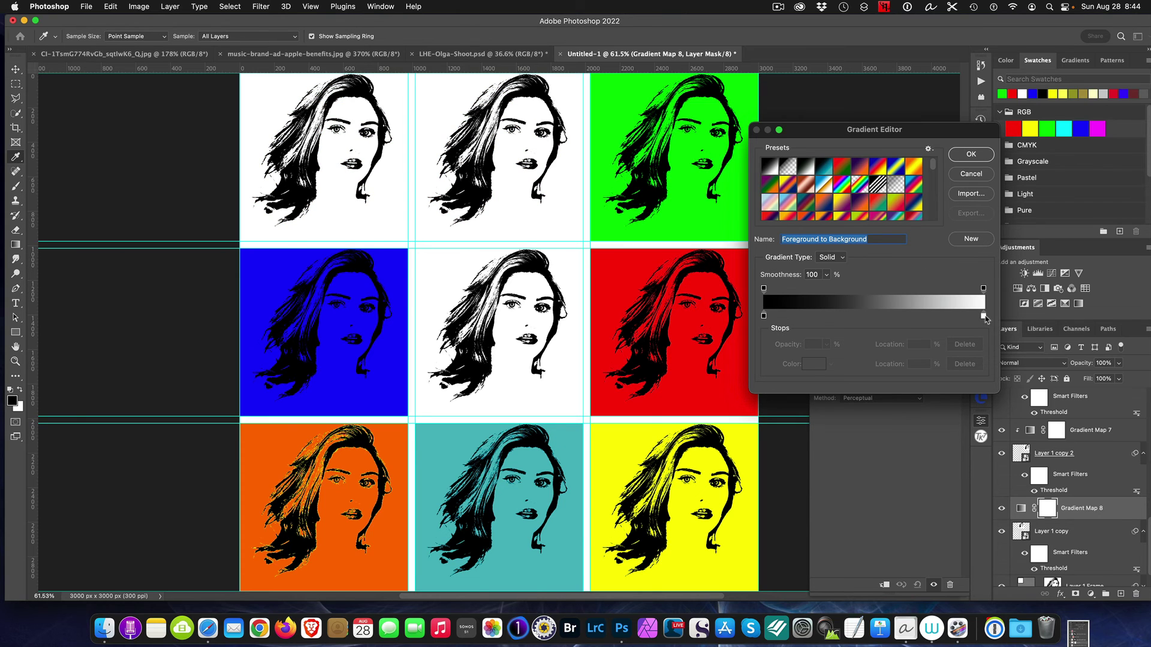
{"action": "left_click", "coordinate": [815, 364]}
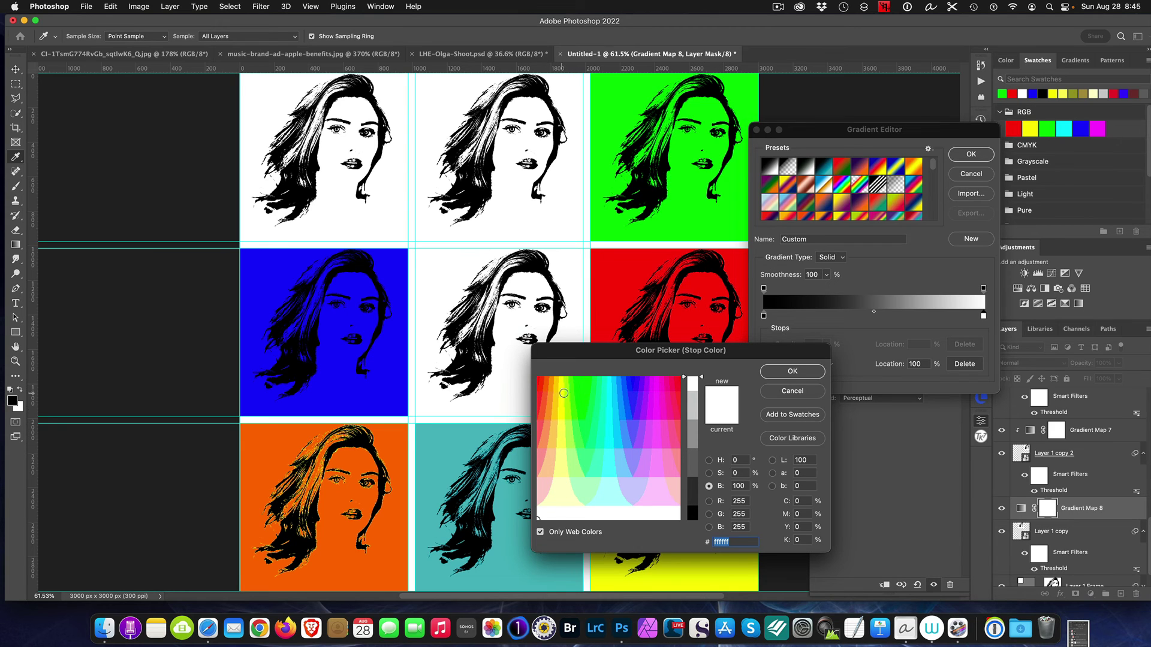
{"action": "left_click", "coordinate": [673, 416]}
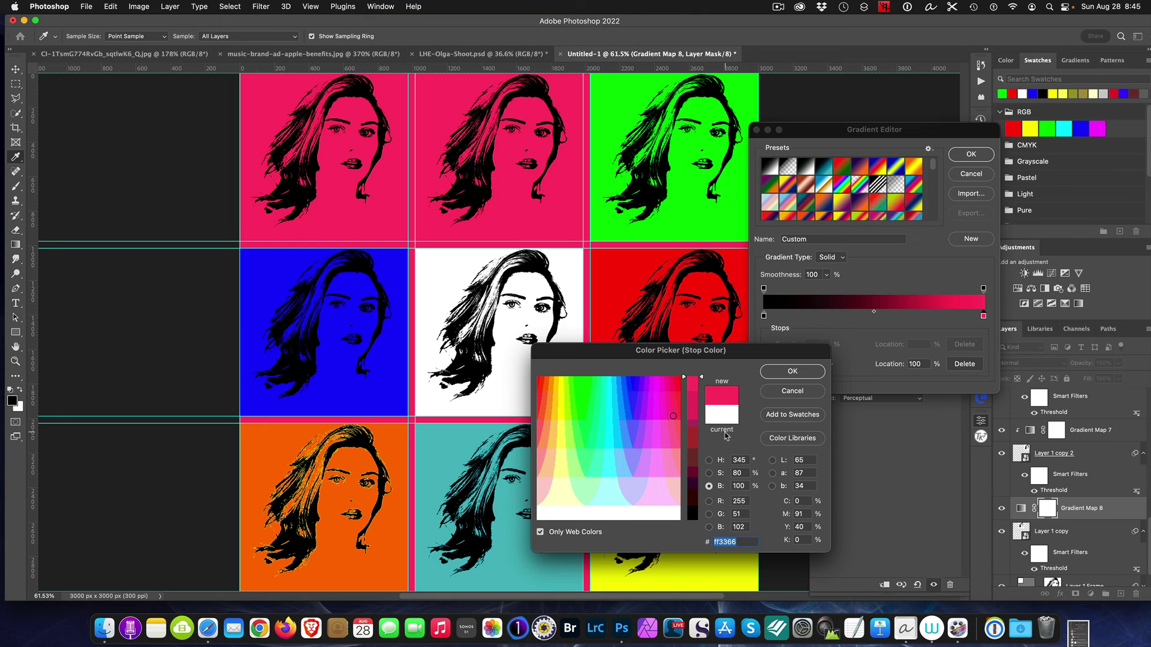
{"action": "left_click", "coordinate": [793, 372]}
{"action": "left_click", "coordinate": [971, 155]}
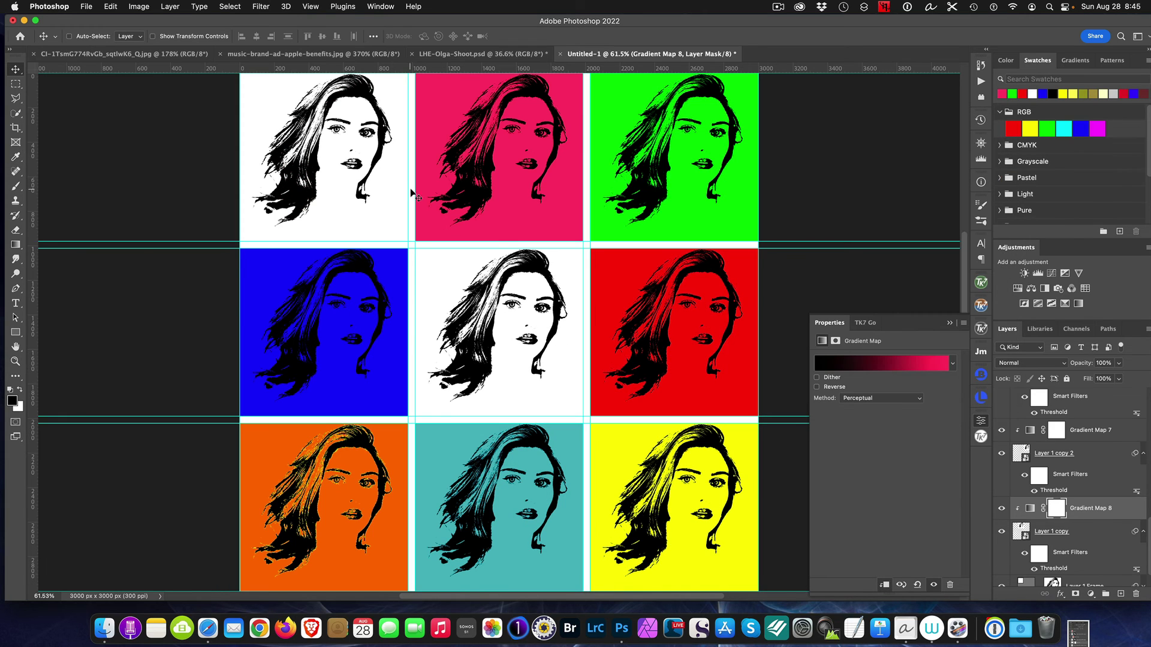
Add a Gradient Map adjustment above Layer 1 Frame, the first portrait of the top row
{"action": "scroll", "coordinate": [1091, 489], "scroll_direction": "down", "scroll_amount": 2}
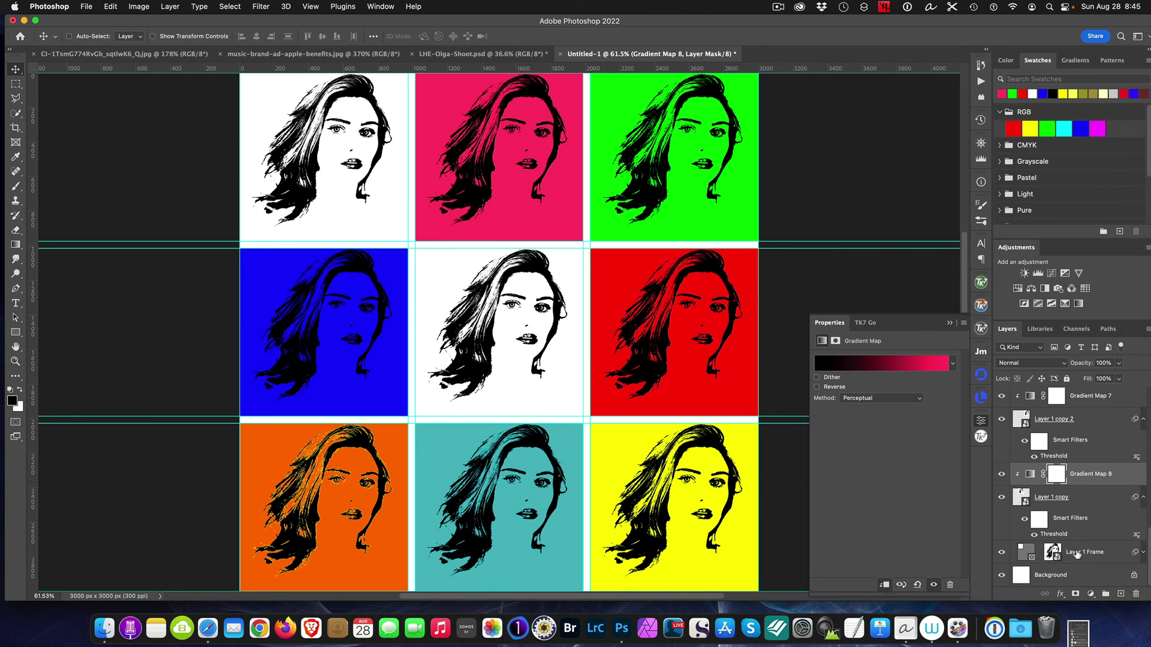
{"action": "left_click", "coordinate": [1077, 552]}
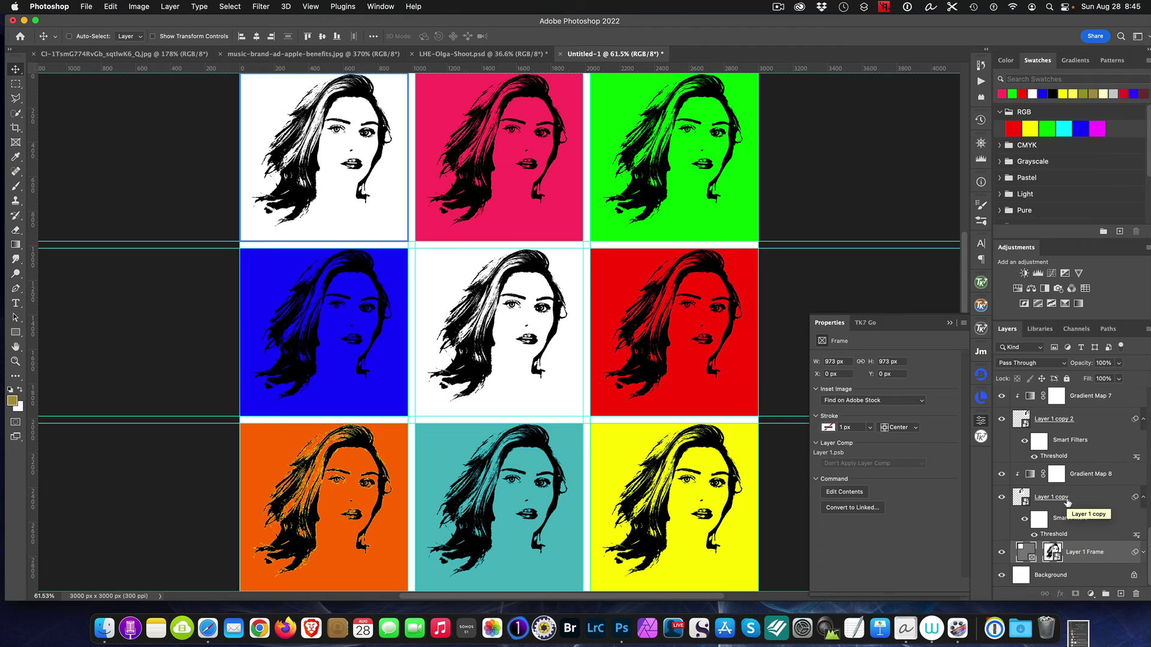
{"action": "left_click", "coordinate": [1065, 304]}
Change the new gradient's white end stop to a teal green at 60% brightness
{"action": "left_click", "coordinate": [928, 366]}
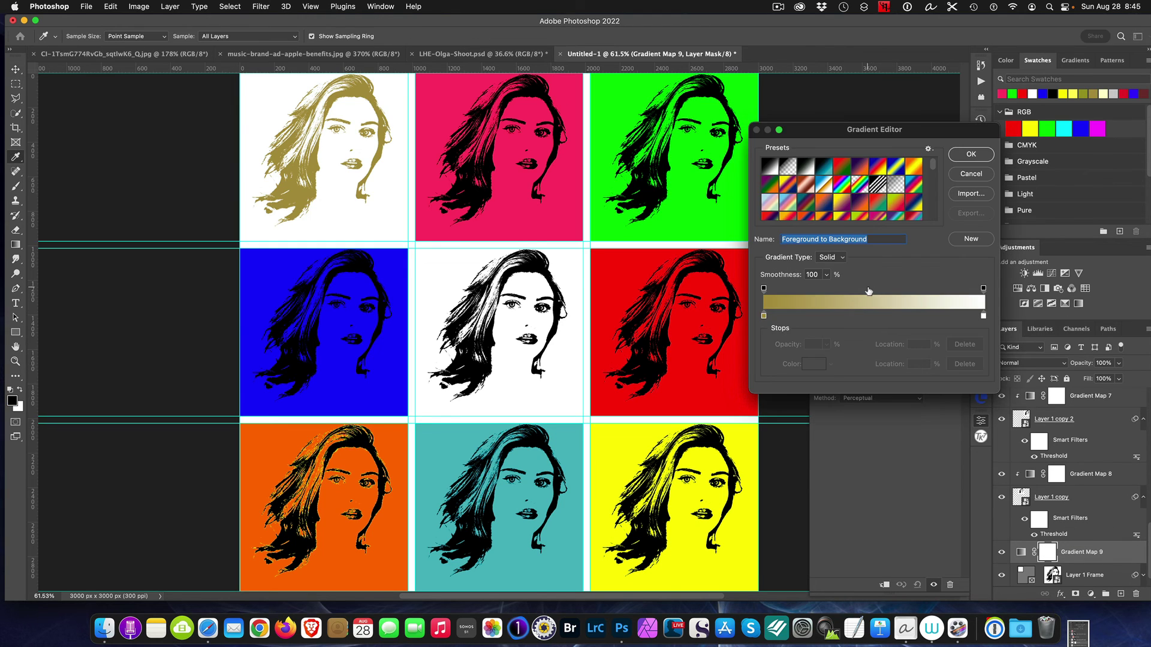
{"action": "left_click", "coordinate": [983, 316]}
{"action": "left_click", "coordinate": [815, 364]}
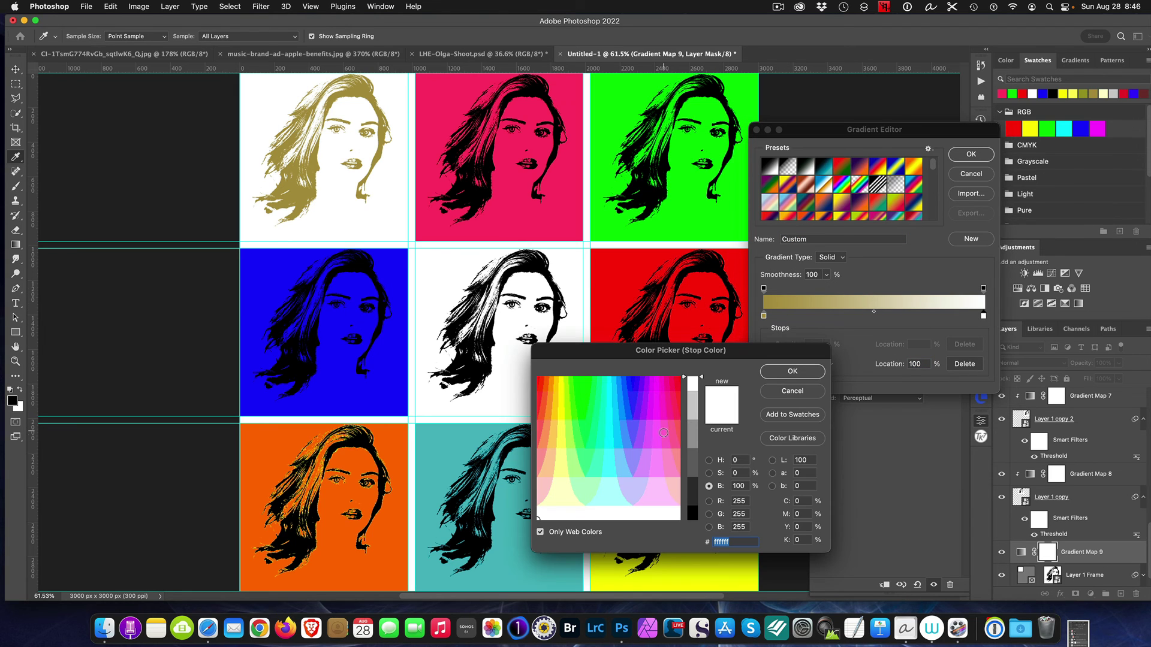
{"action": "left_click_drag", "start_coordinate": [704, 379], "coordinate": [700, 423]}
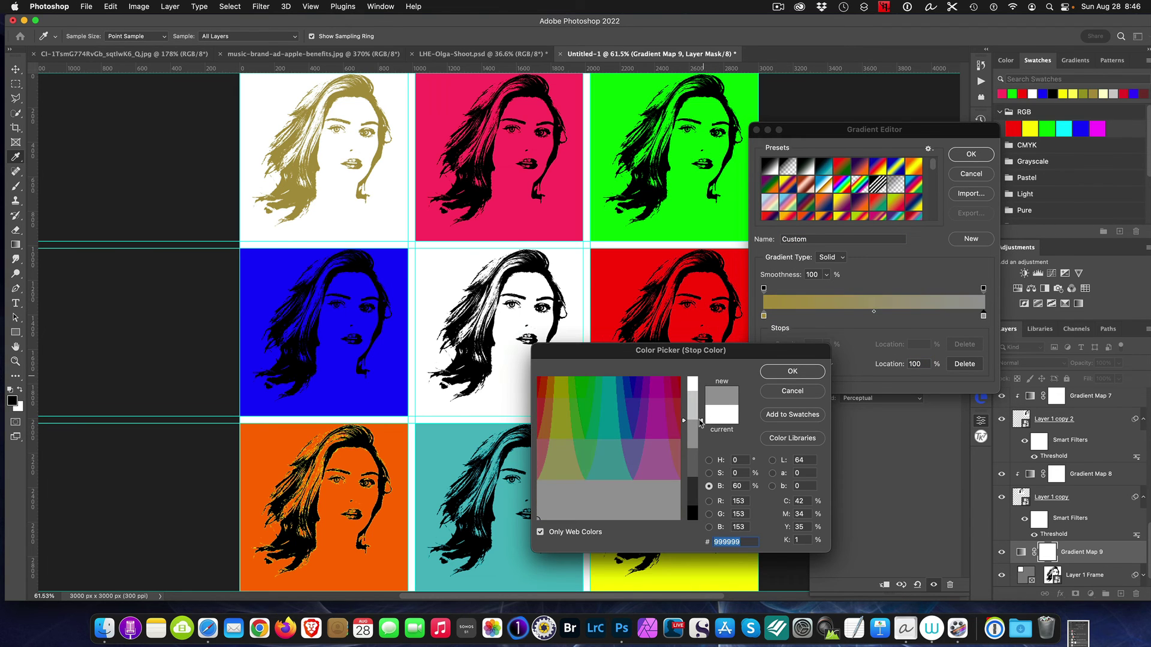
{"action": "left_click", "coordinate": [609, 424]}
{"action": "left_click", "coordinate": [792, 371]}
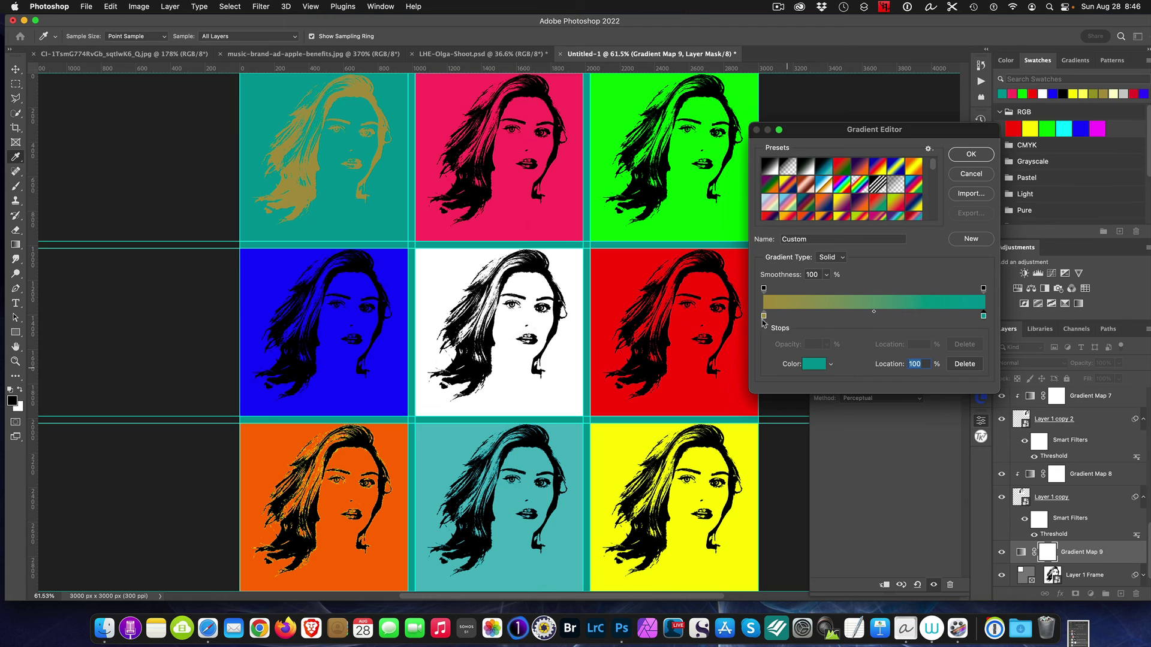
Set the gradient's starting stop to the black foreground color and clip the Gradient Map to Layer 1 Frame
{"action": "left_click", "coordinate": [764, 316]}
{"action": "left_click", "coordinate": [830, 364]}
{"action": "left_click", "coordinate": [859, 377]}
{"action": "left_click", "coordinate": [830, 364]}
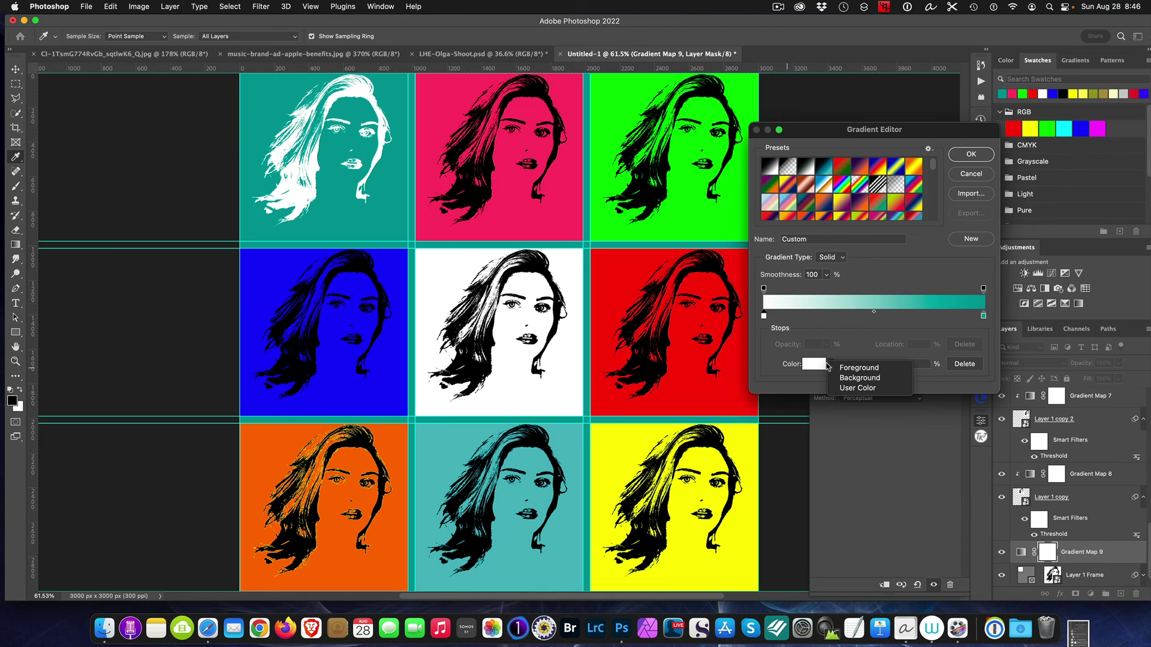
{"action": "left_click", "coordinate": [842, 368]}
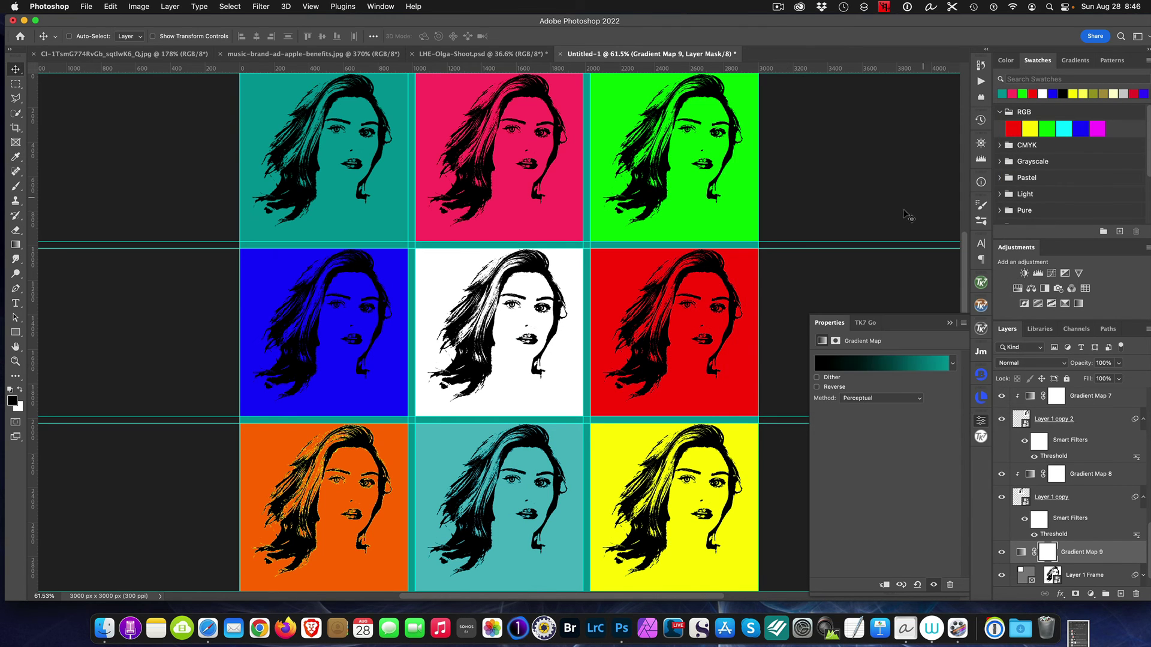
{"action": "left_click", "coordinate": [962, 158]}
{"action": "left_click", "coordinate": [955, 324]}
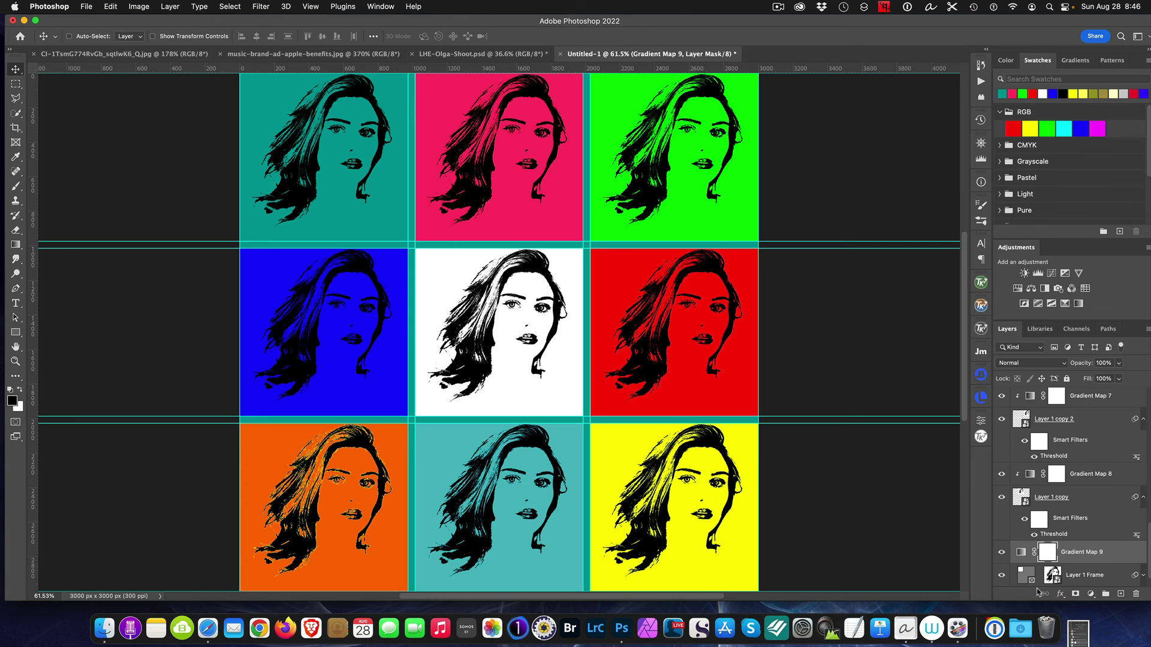
{"action": "left_click", "coordinate": [1076, 564], "text": "alt"}
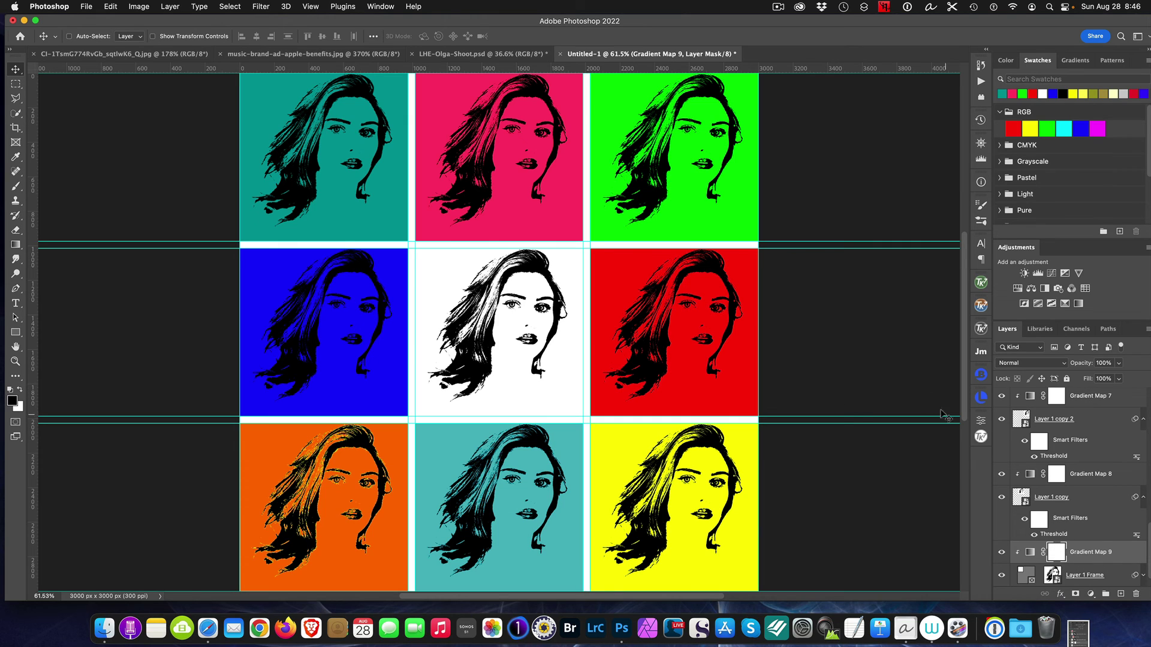